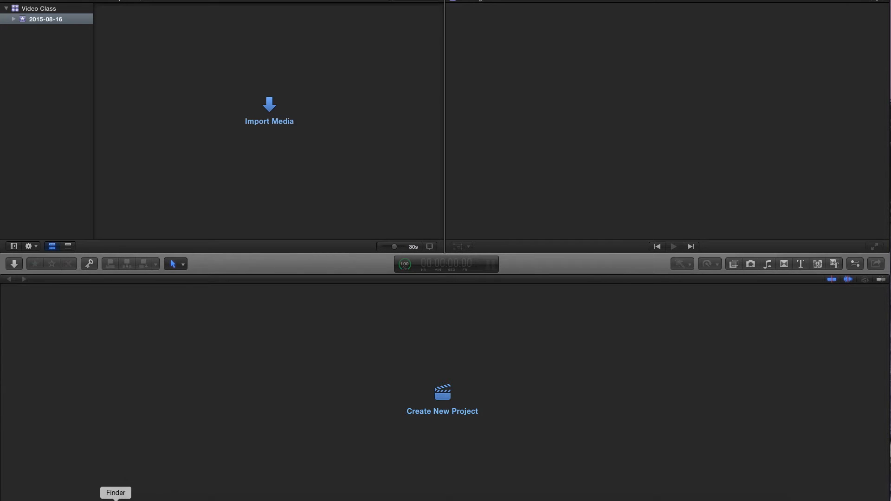
Switch to Finder and open the Bike Music Video (Video Prod 1, Final Cut Pro X) folder in the editing resources.
click(116, 499)
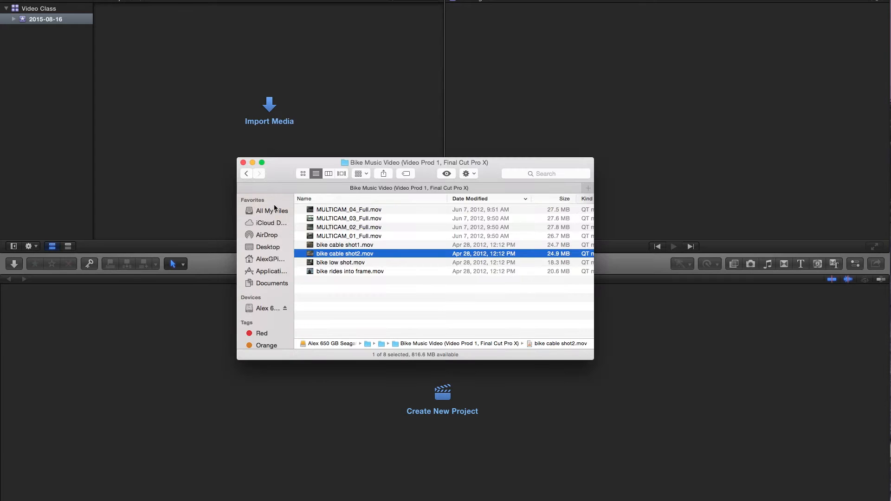
click(244, 174)
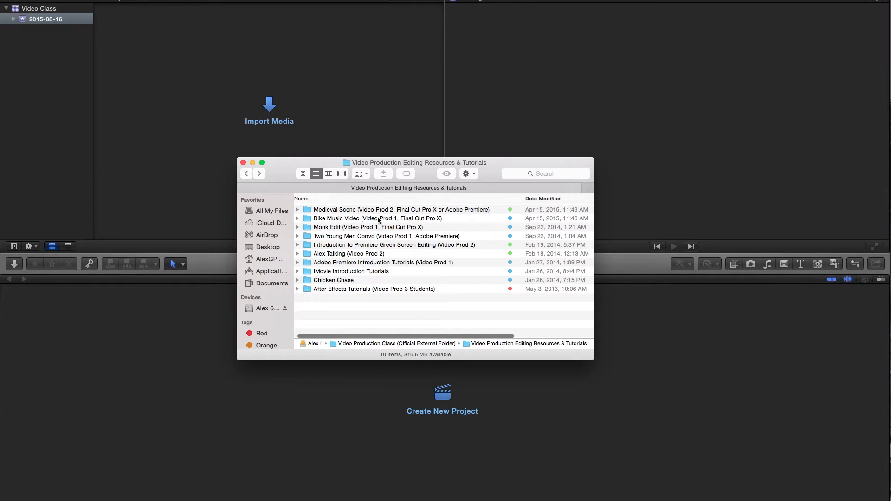
double_click(346, 219)
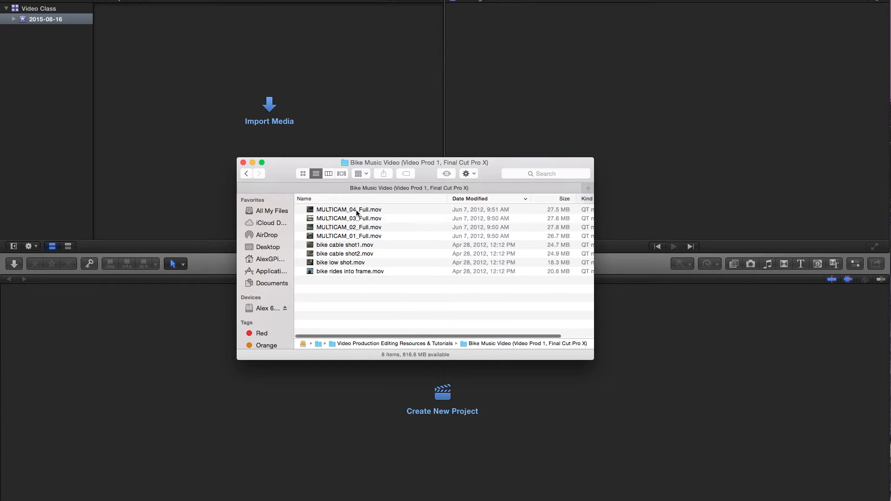
Preview the MULTICAM_03_Full, MULTICAM_02_Full and bike cable shot1 clips with Quick Look, scrubbing the multicam clips, and close the Finder window.
click(363, 220)
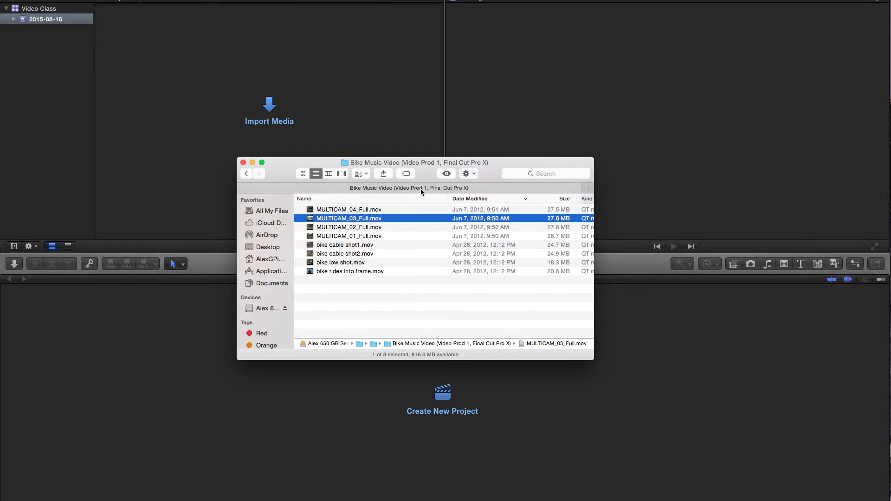
click(445, 174)
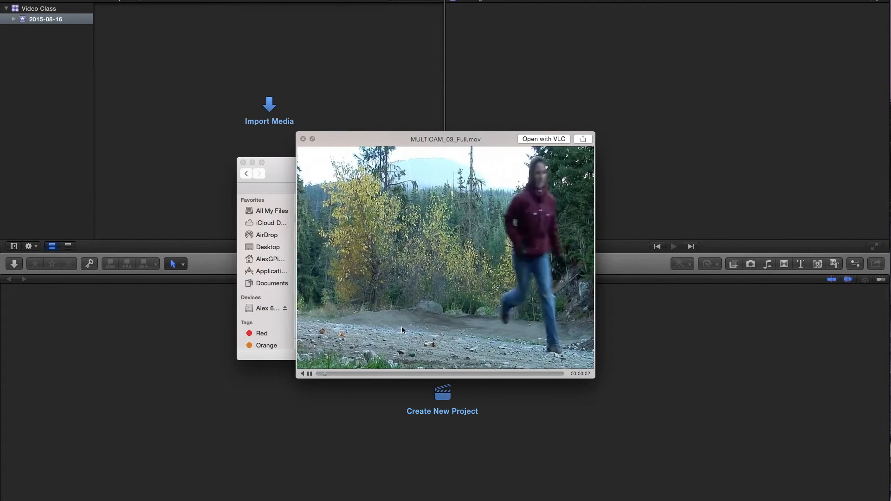
drag(369, 373, 467, 364)
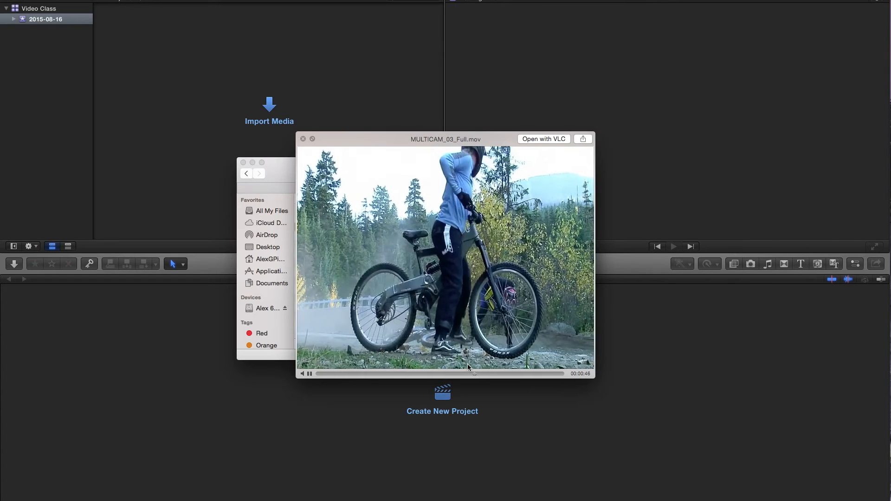
key(Up)
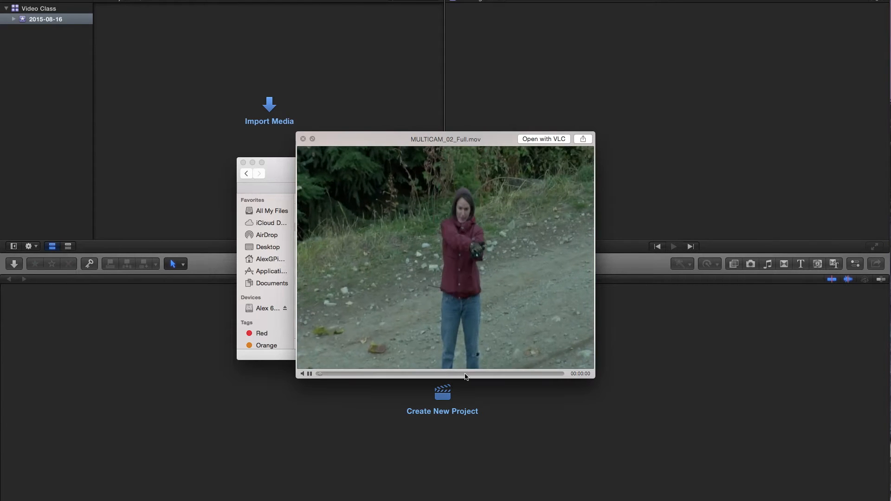
drag(466, 374, 513, 377)
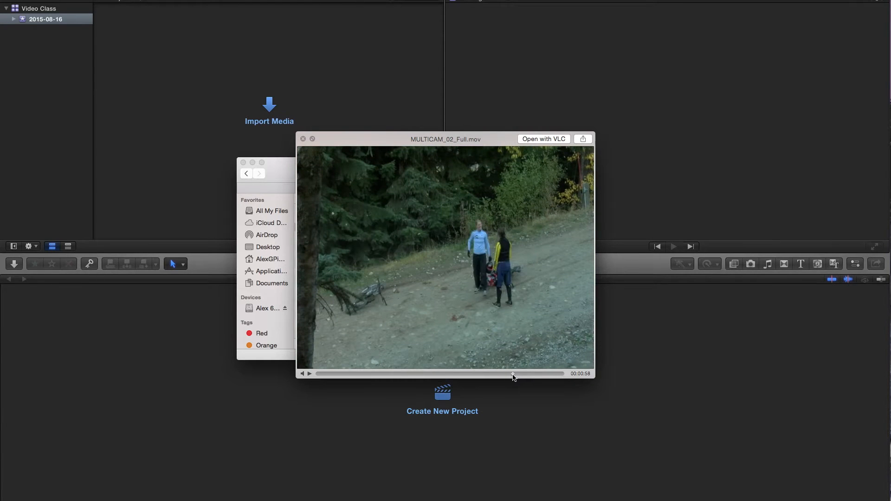
key(Up)
key(Up)
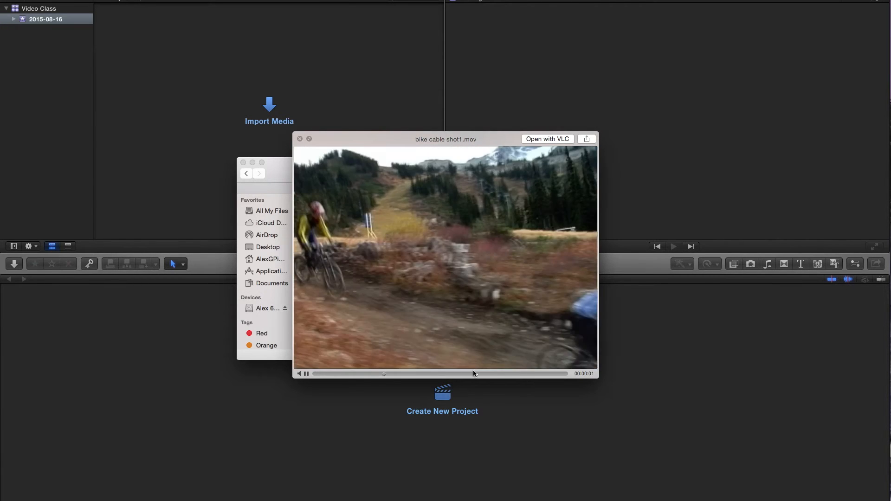
click(300, 138)
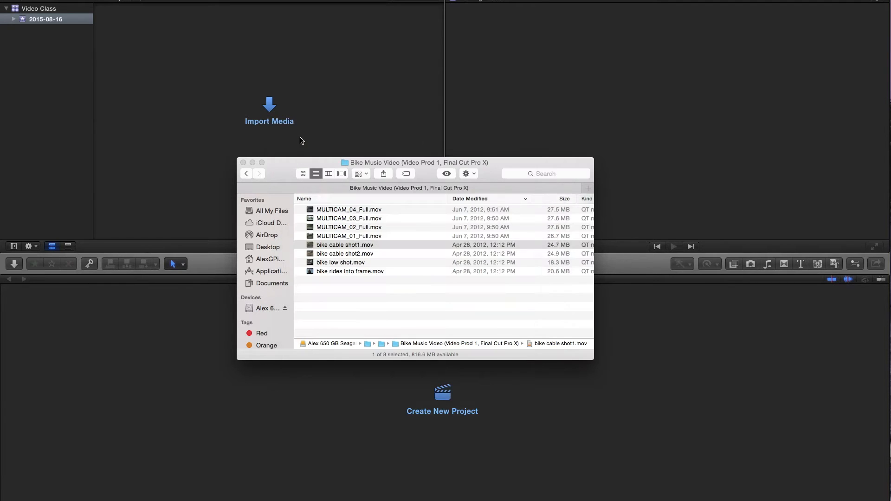
click(248, 175)
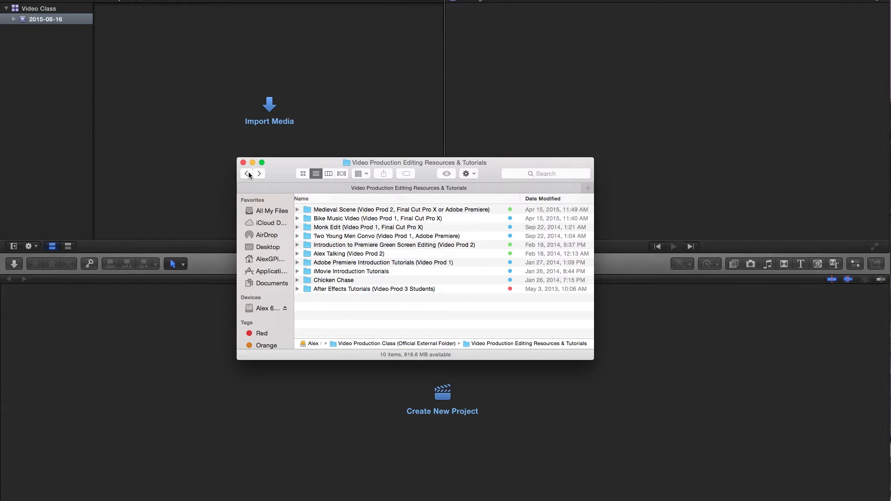
click(243, 162)
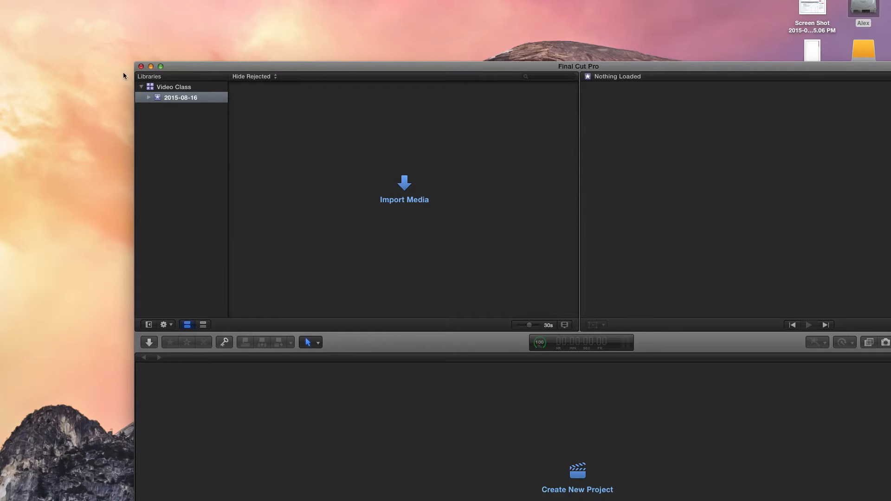
click(184, 88)
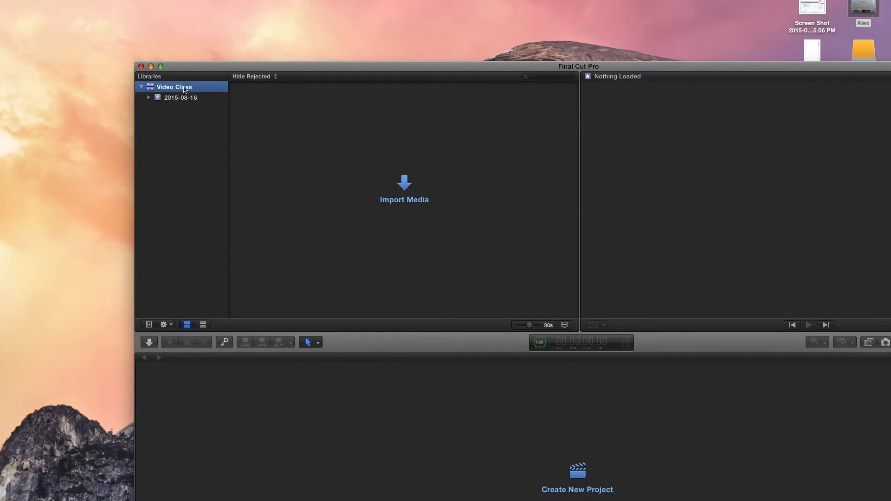
click(81, 0)
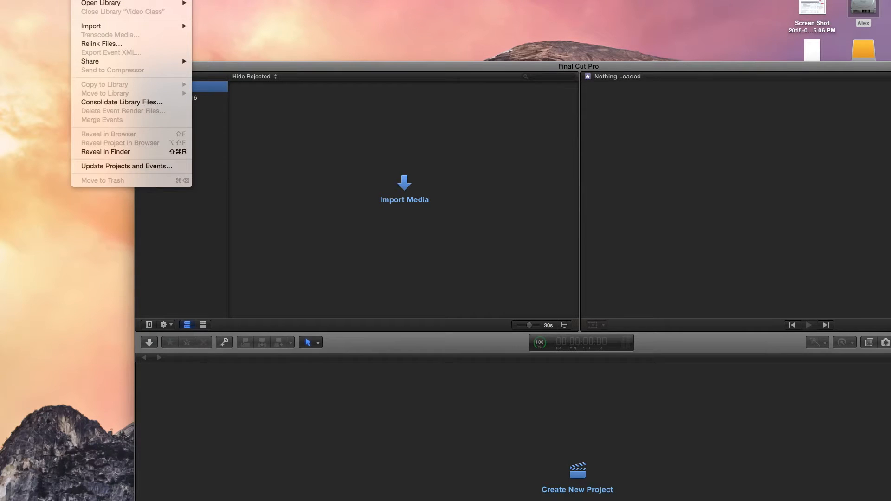
mouse_move(93, 0)
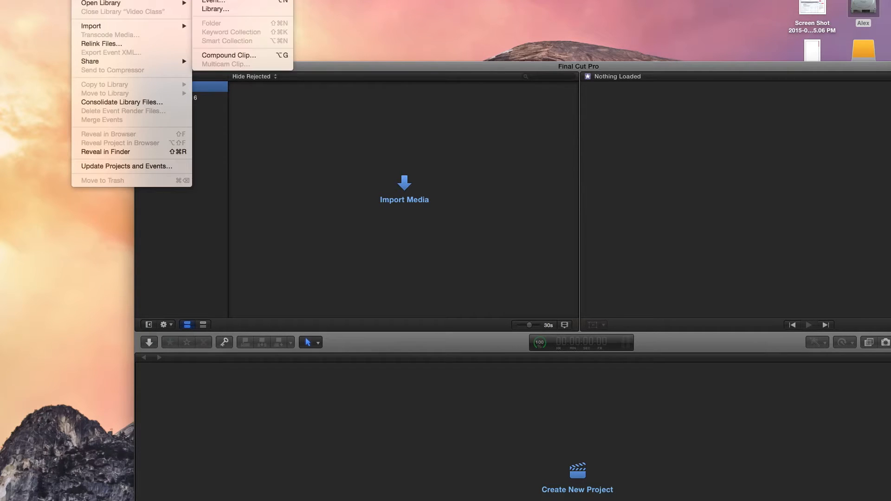
click(233, 10)
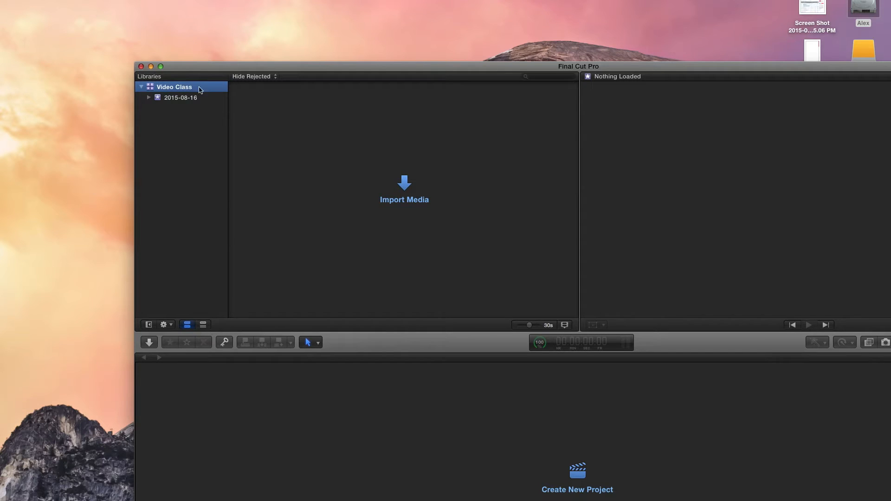
click(175, 100)
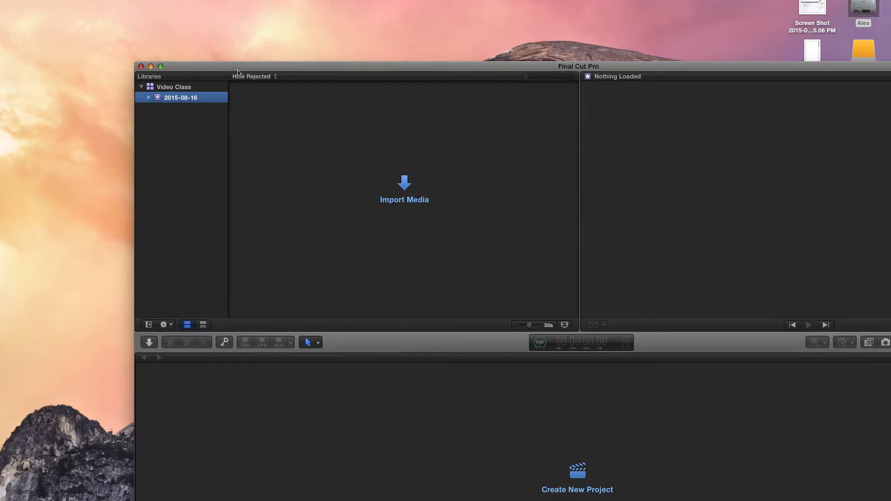
drag(237, 70, 219, 53)
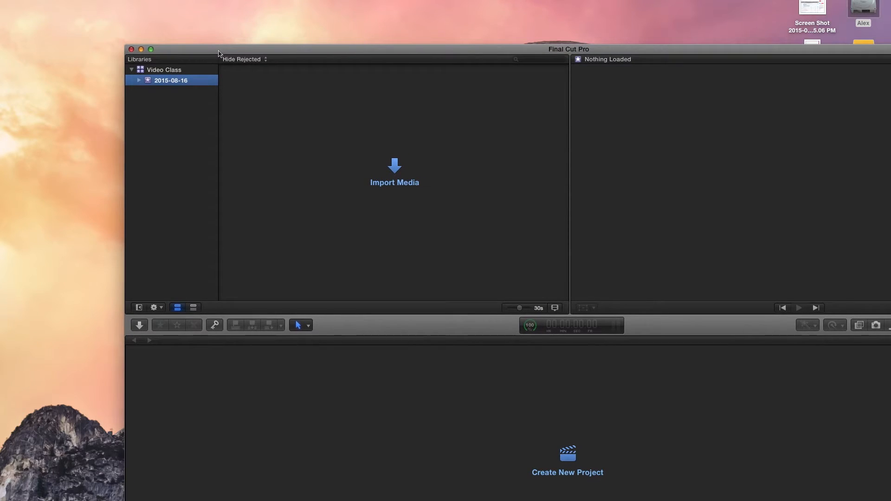
click(80, 0)
click(551, 359)
click(80, 0)
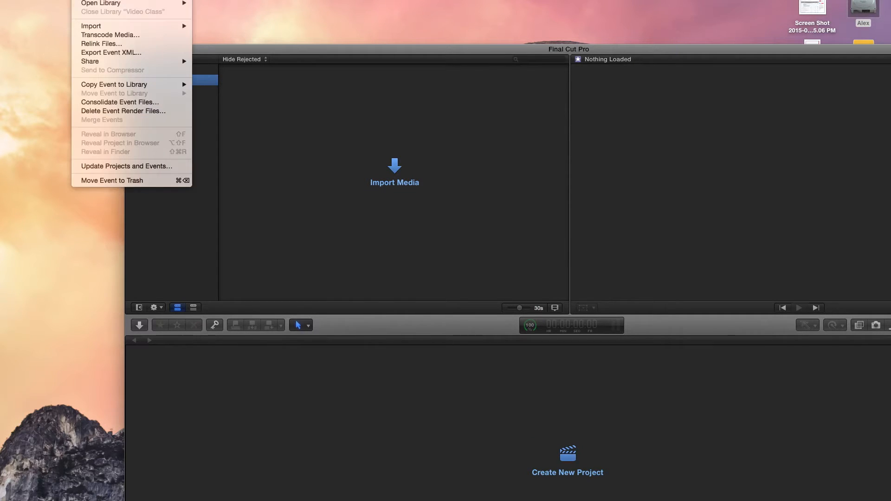
mouse_move(46, 0)
mouse_move(80, 0)
click(215, 0)
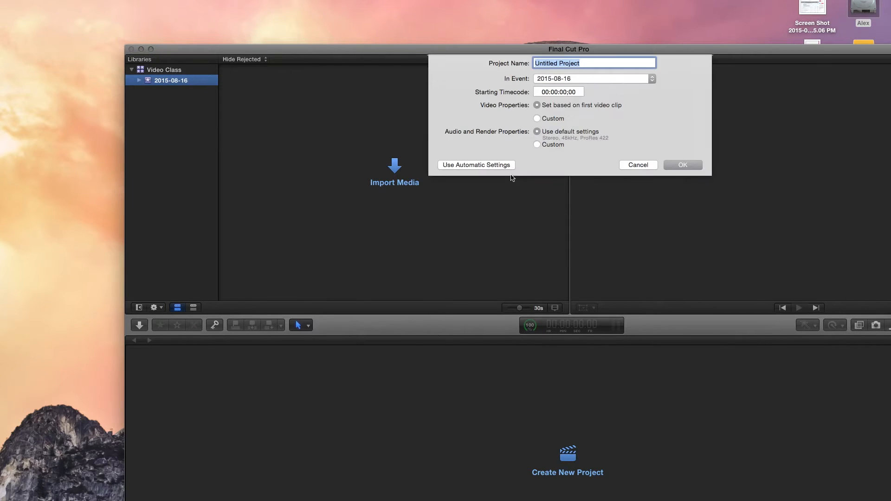
click(595, 80)
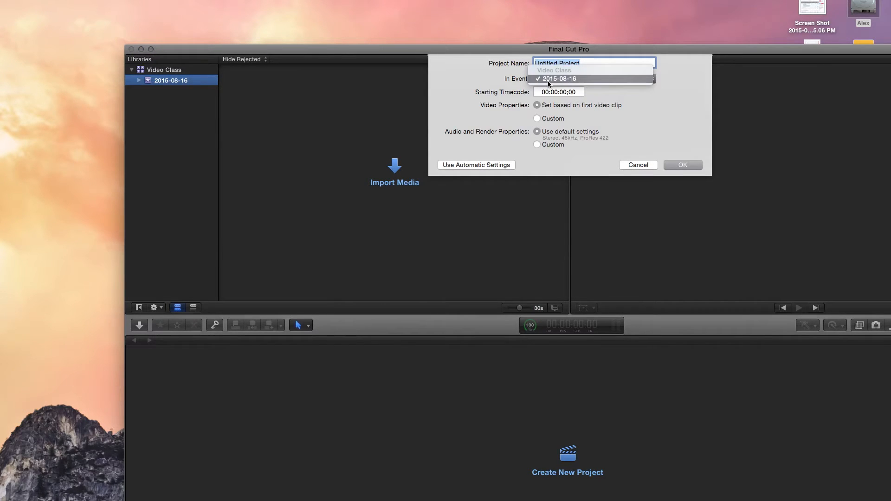
click(567, 79)
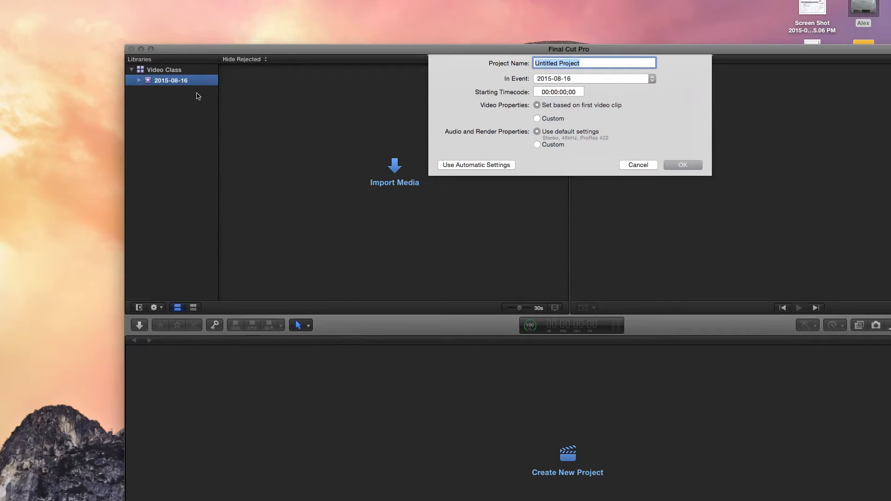
click(644, 165)
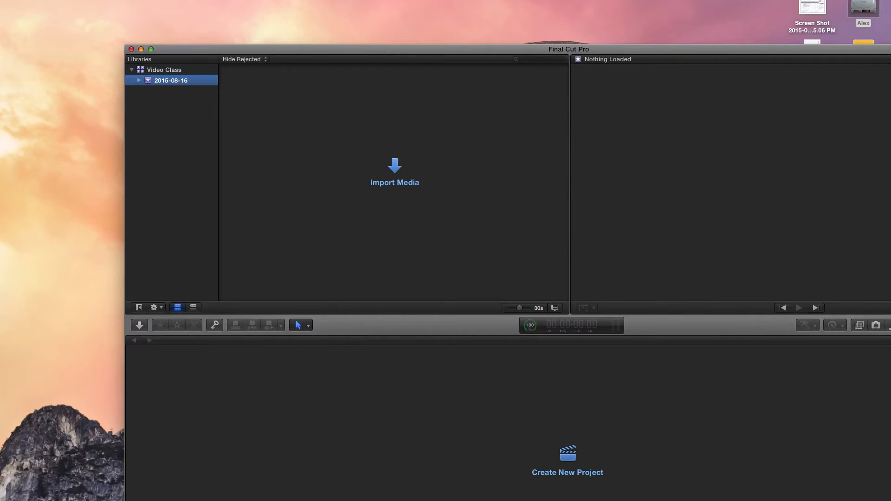
Create a new event named Bike Video in the Video Class library.
click(81, 0)
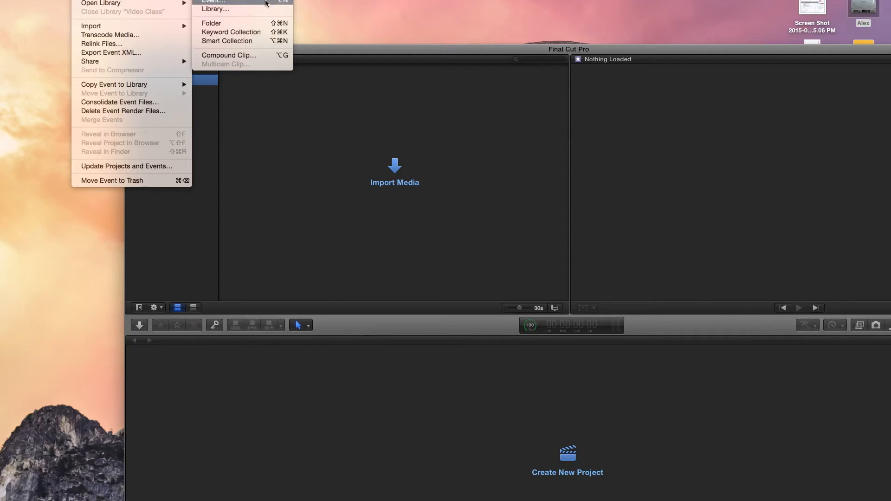
click(209, 2)
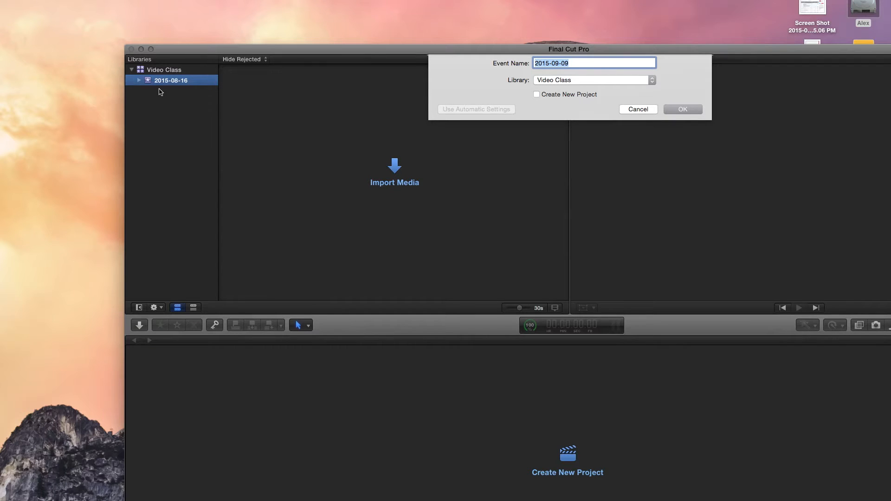
text(Bike Video)
click(685, 109)
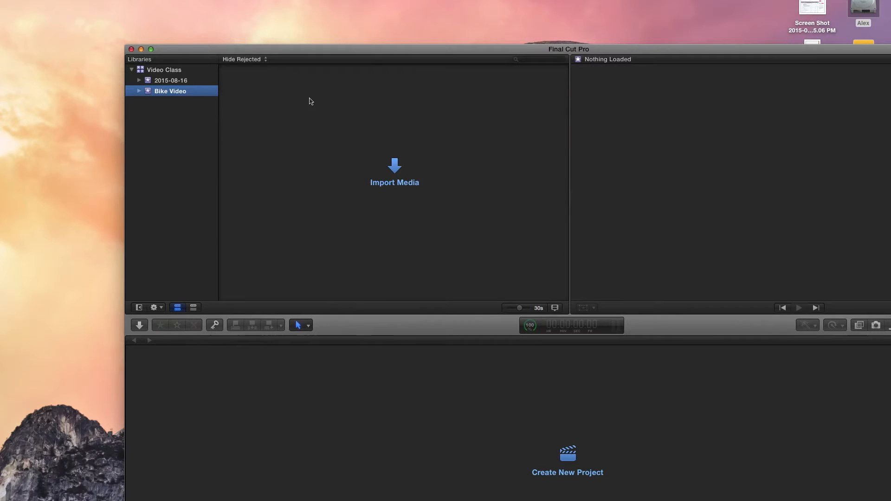
click(172, 81)
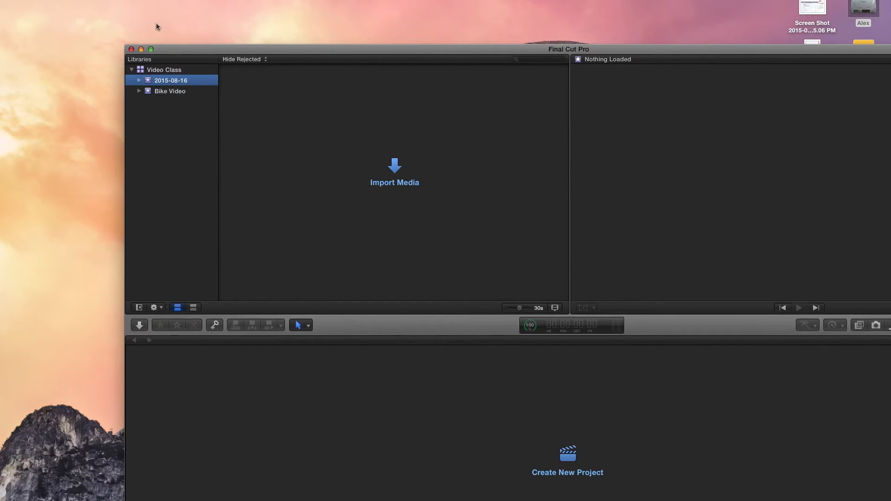
click(83, 0)
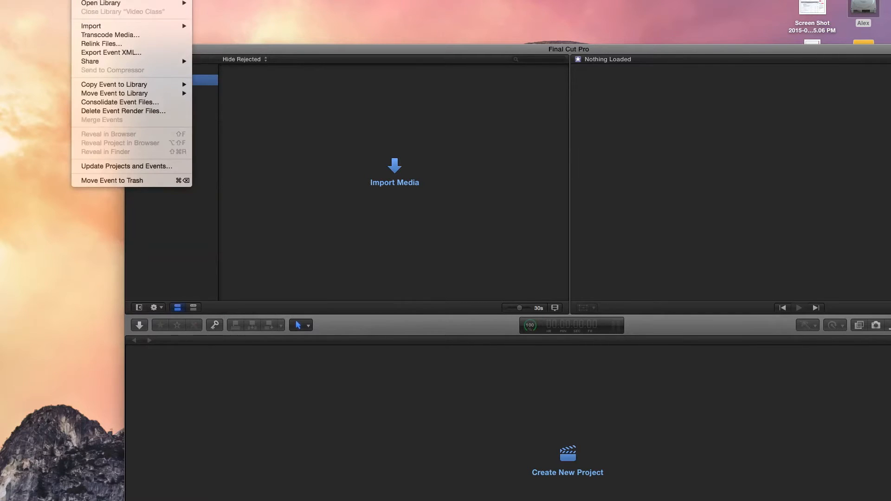
mouse_move(93, 0)
click(238, 112)
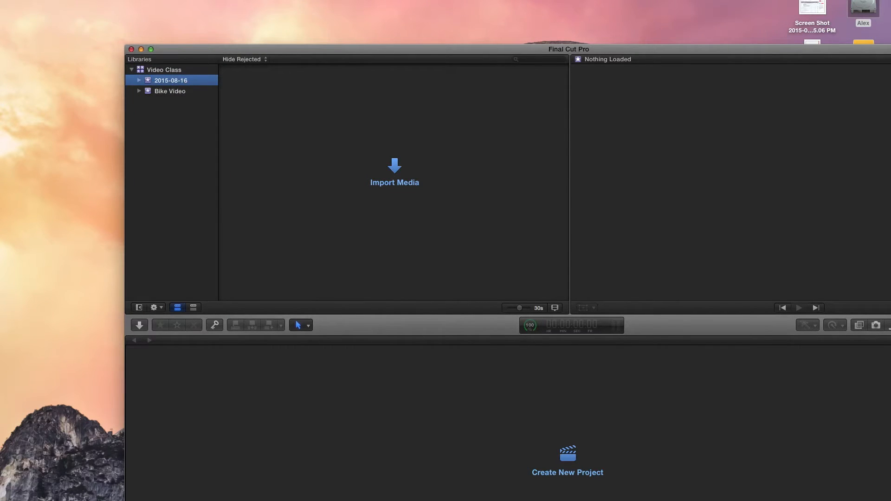
click(83, 0)
mouse_move(93, 0)
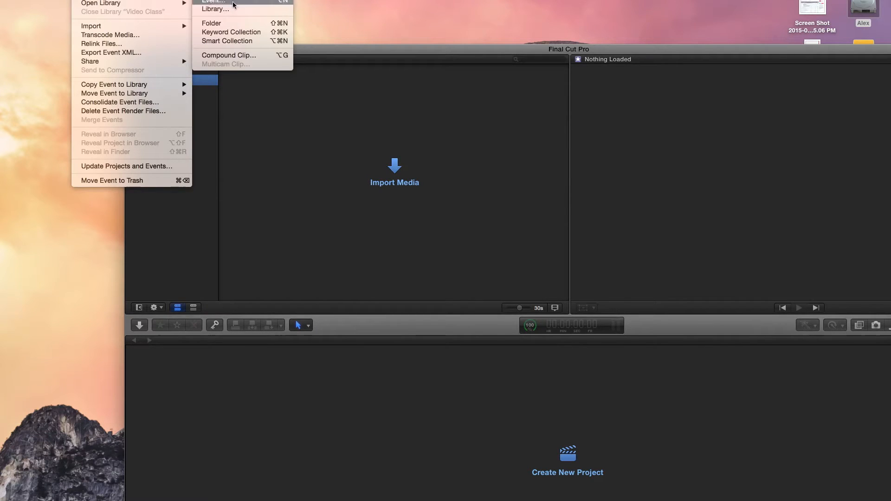
click(278, 131)
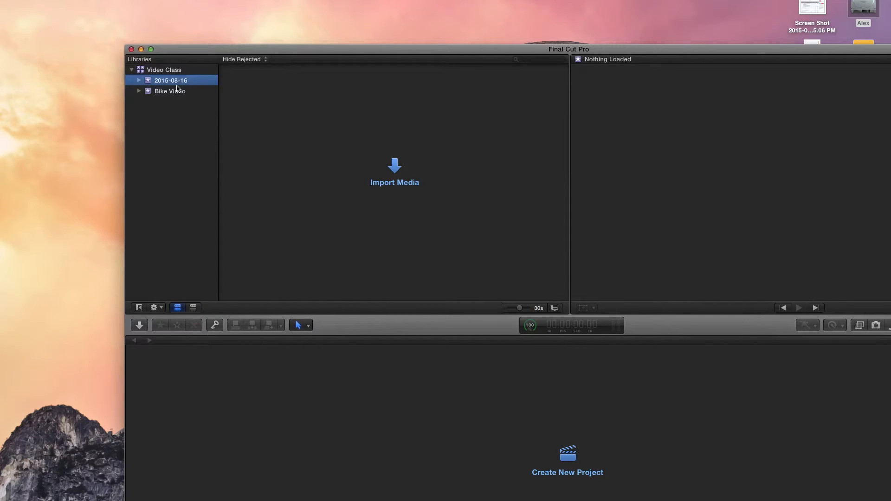
Move the 2015-08-16 event to the trash, leaving the Bike Video event in the Video Class library.
click(169, 94)
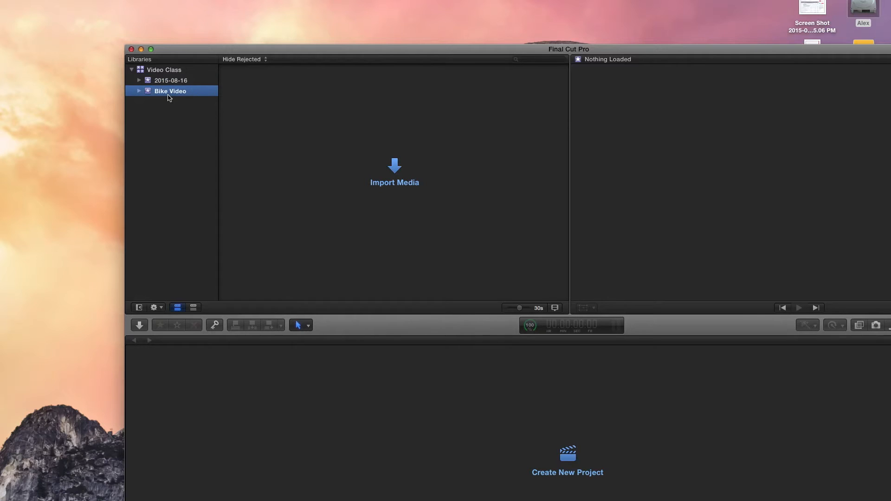
click(168, 83)
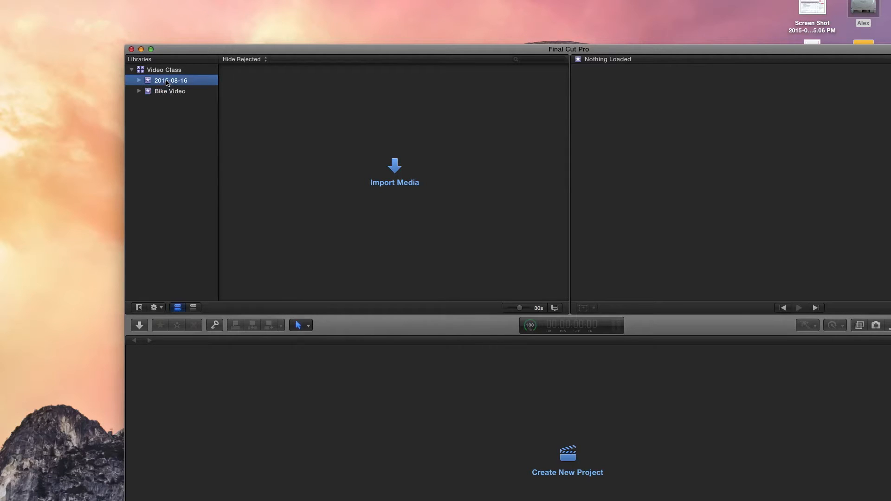
right_click(168, 83)
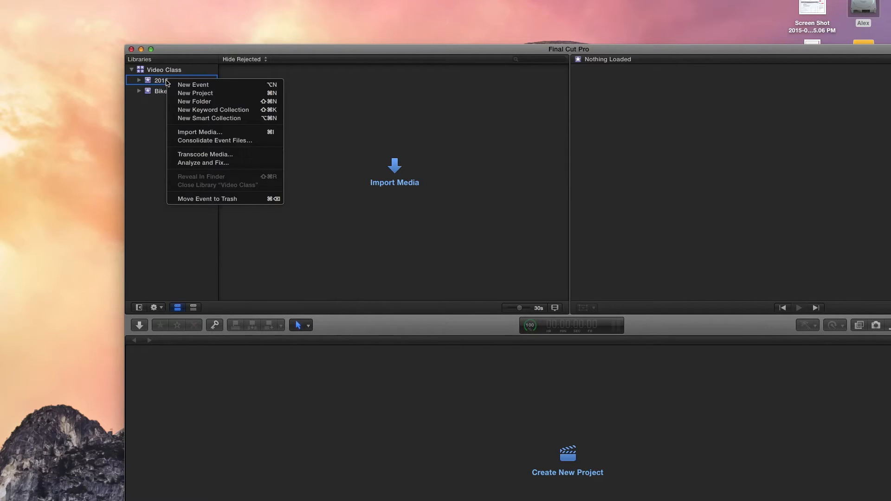
click(237, 200)
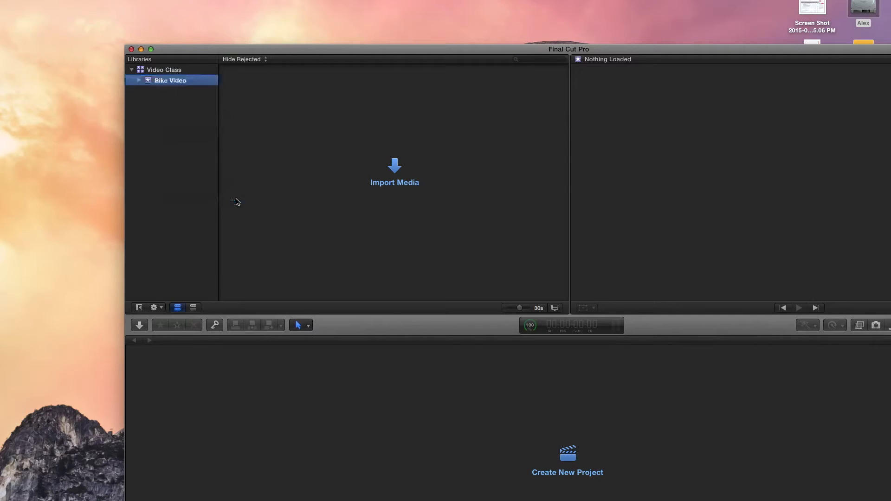
click(163, 85)
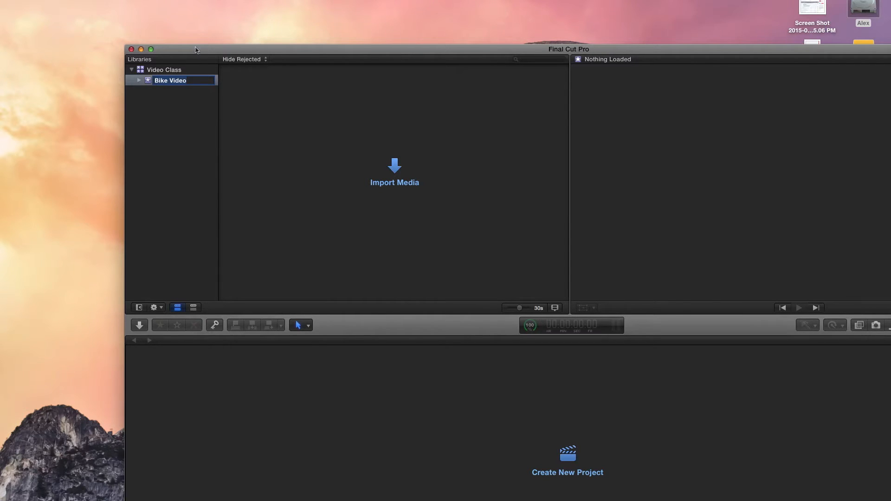
drag(209, 49, 238, 127)
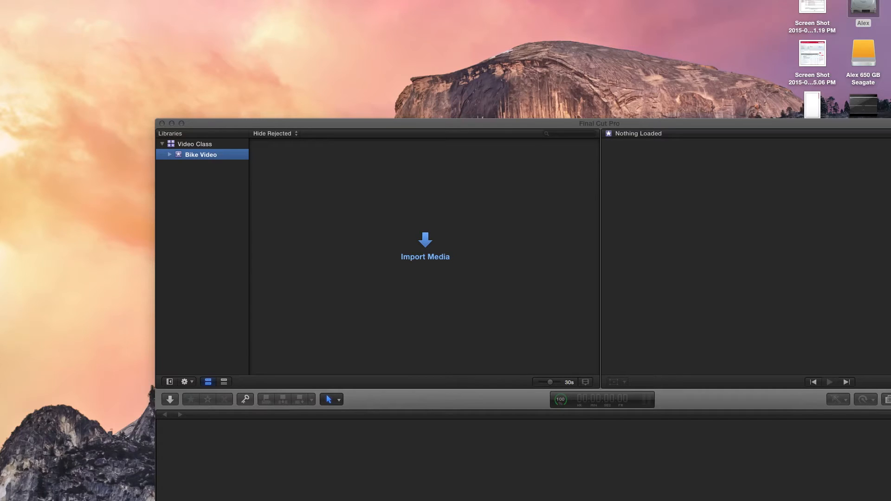
click(95, 0)
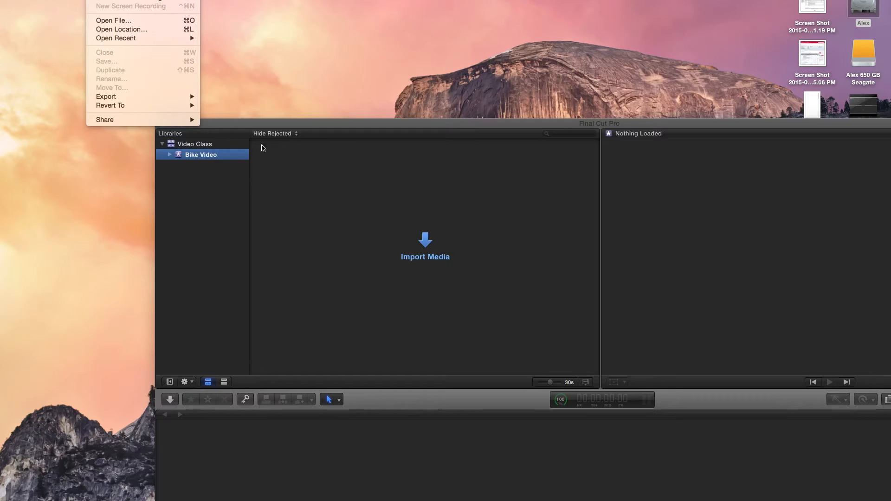
click(235, 125)
click(234, 126)
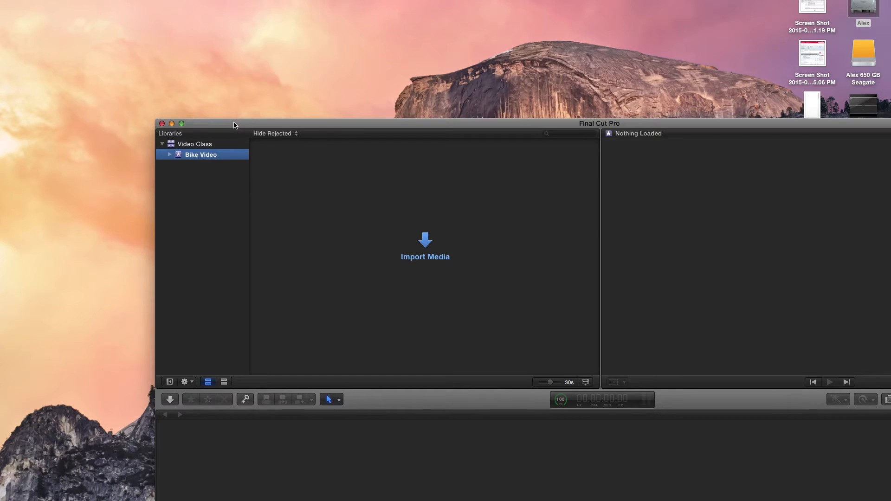
Create a new project named Bike Video in the Bike Video event, keeping the default video and audio settings.
click(81, 0)
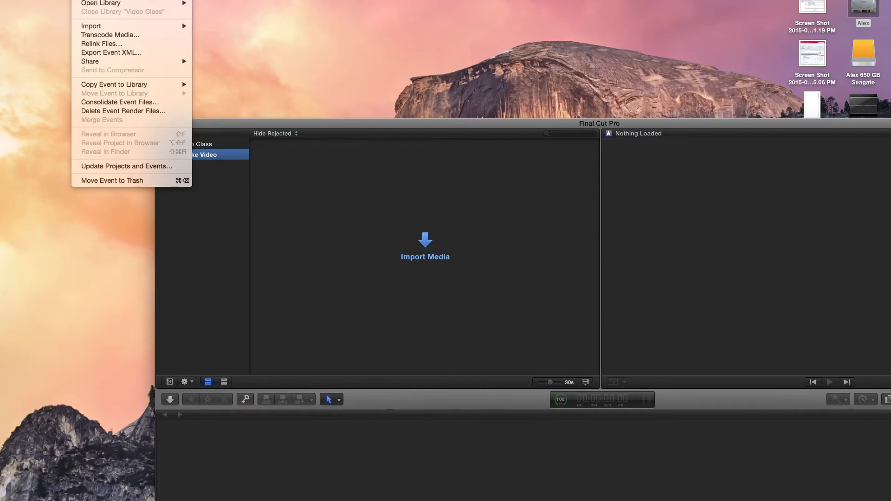
mouse_move(92, 0)
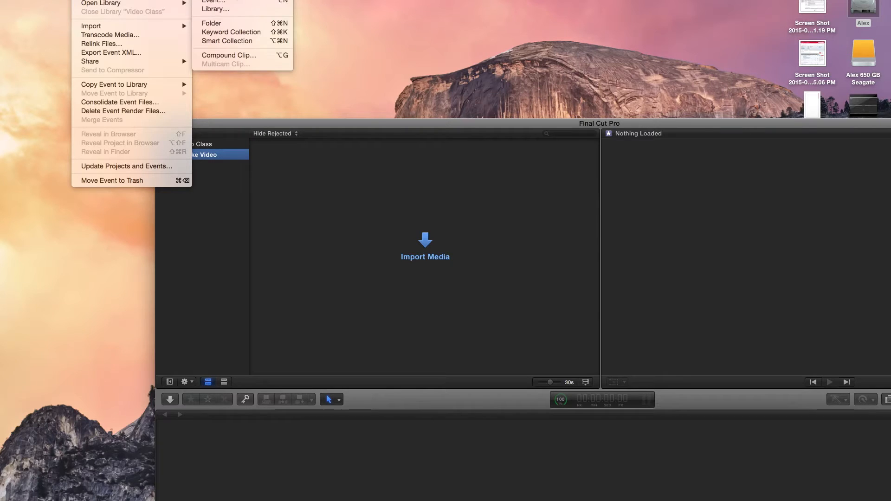
click(215, 0)
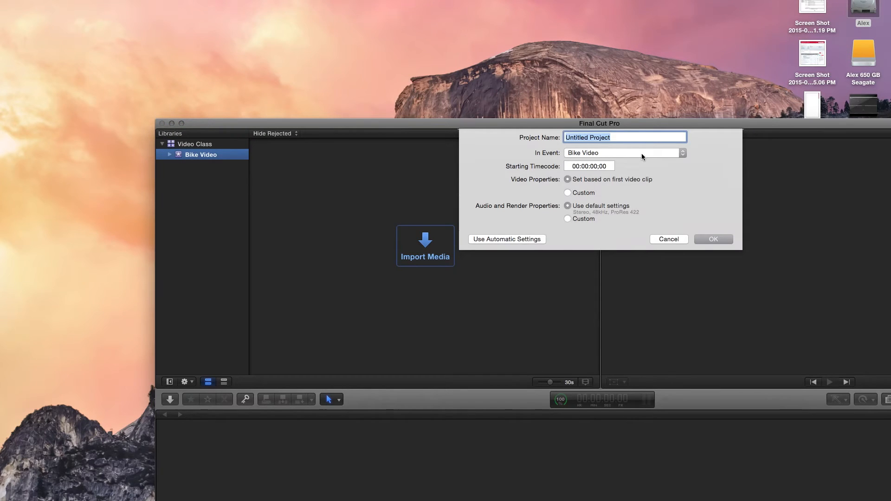
text(Bike Video)
click(600, 153)
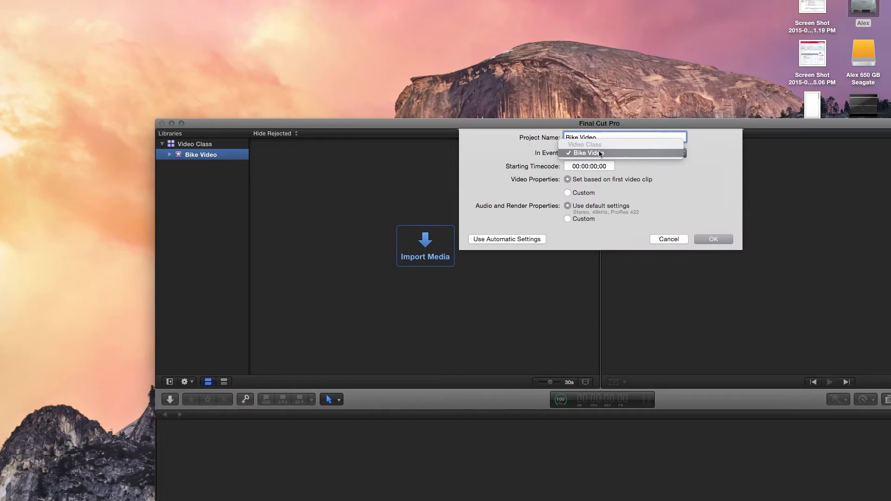
click(600, 154)
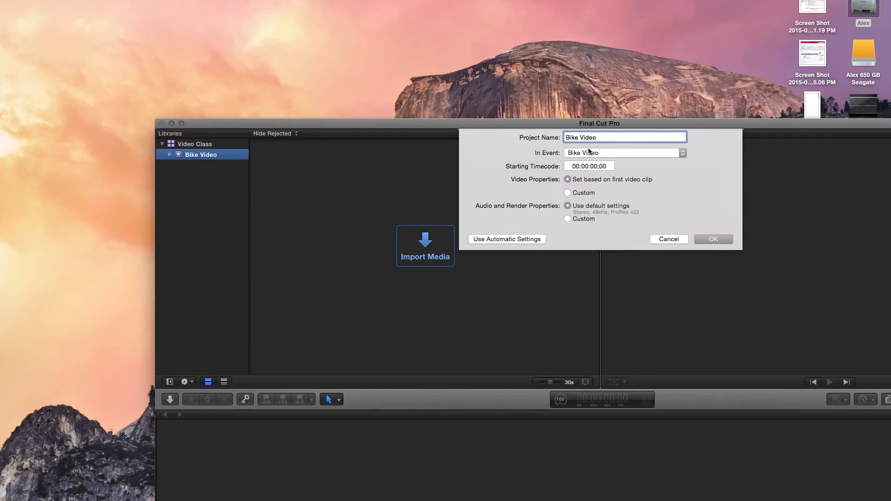
click(718, 238)
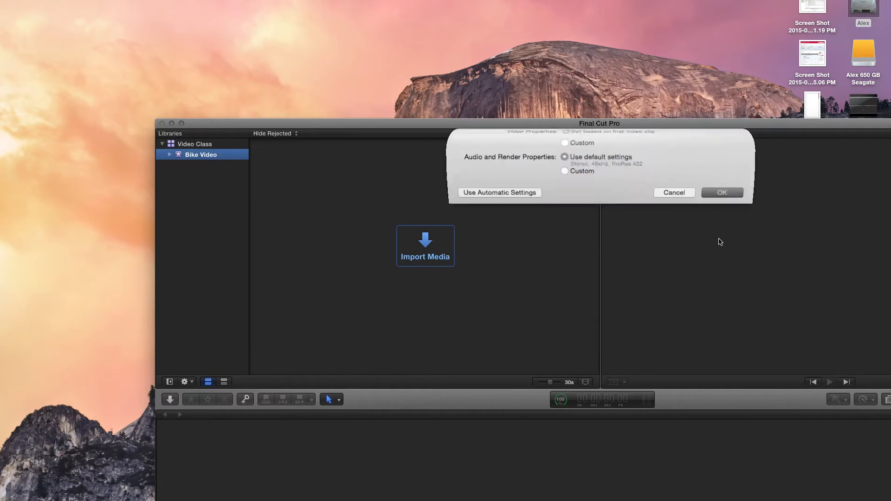
drag(574, 126, 472, 0)
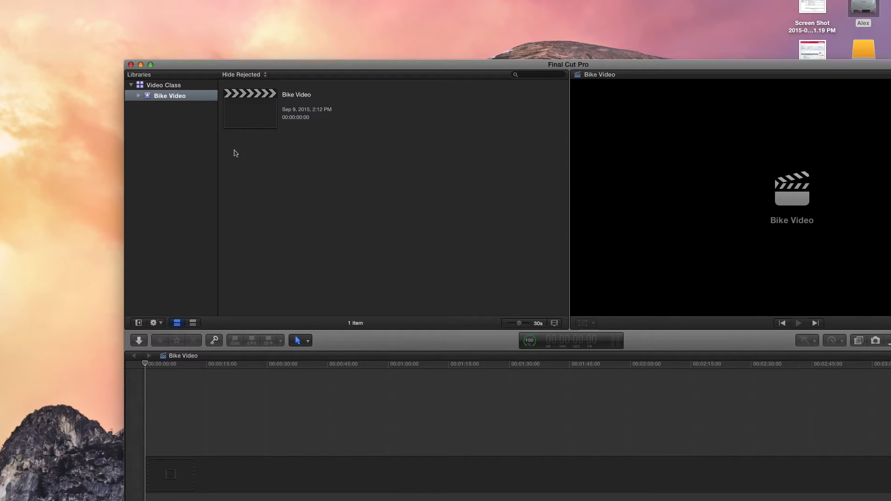
Open Media Import for the Bike Video event and show the Bike Music Video (Video Prod 1, Final Cut Pro X) folder.
click(173, 99)
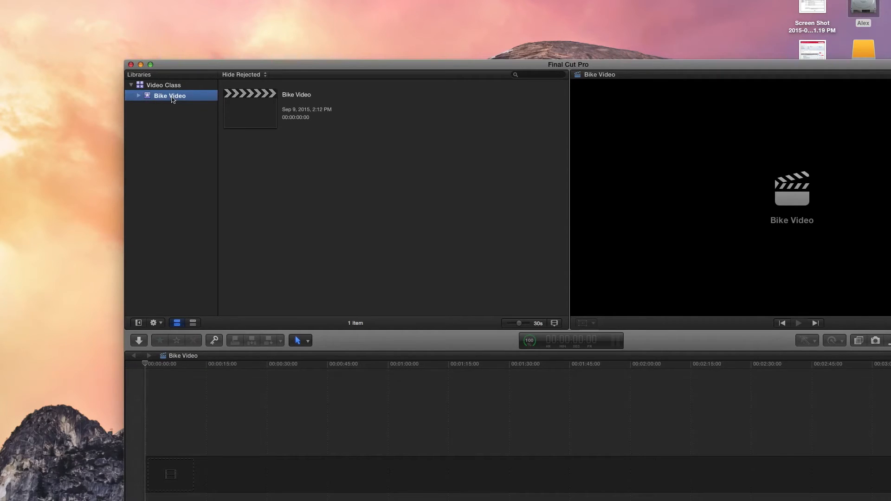
click(80, 0)
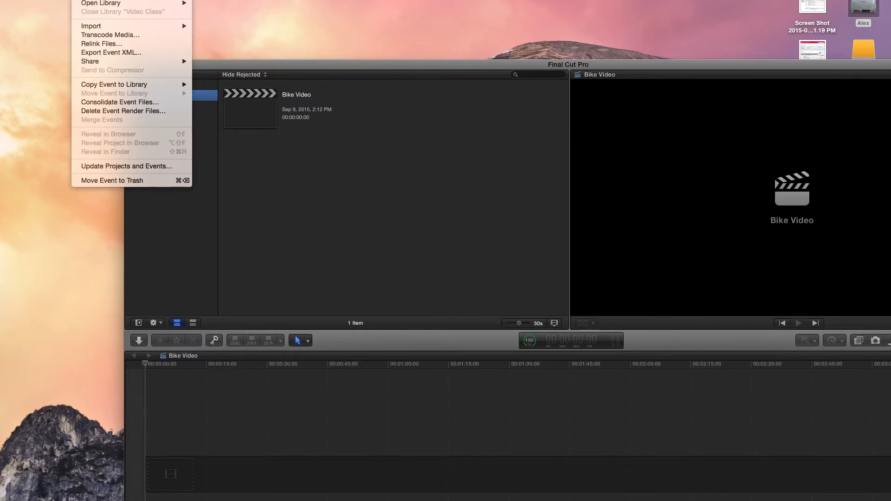
mouse_move(106, 29)
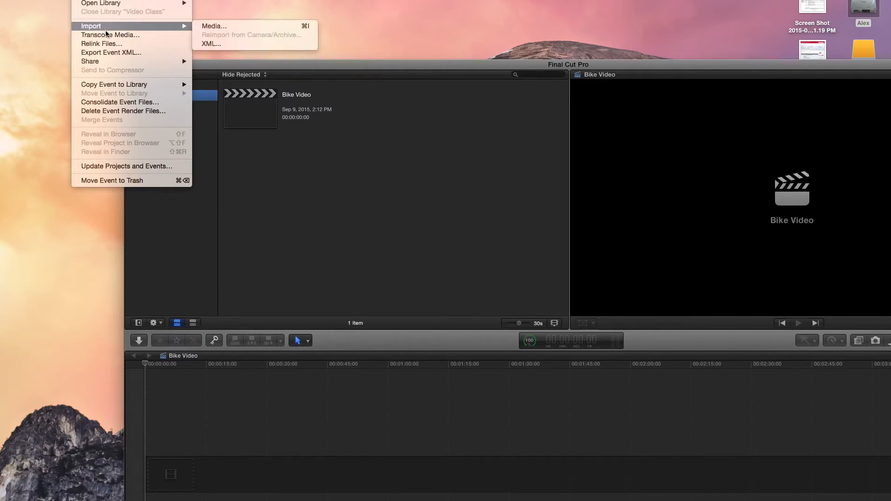
click(229, 27)
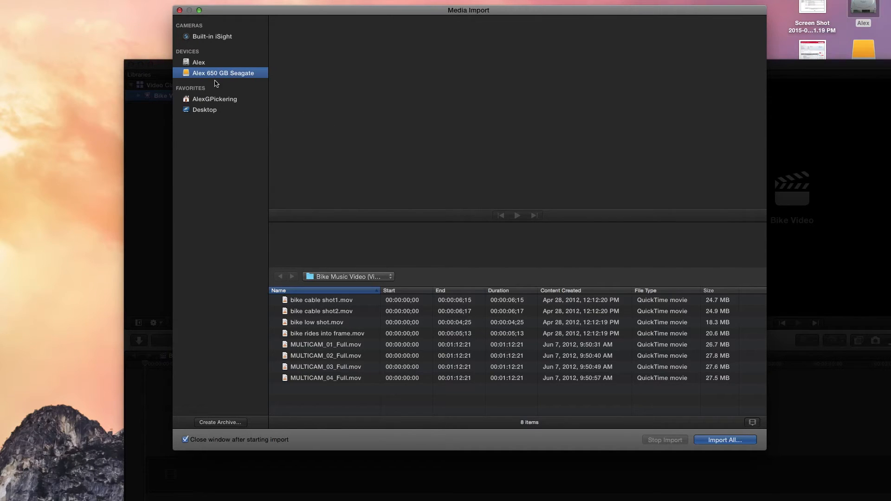
click(352, 278)
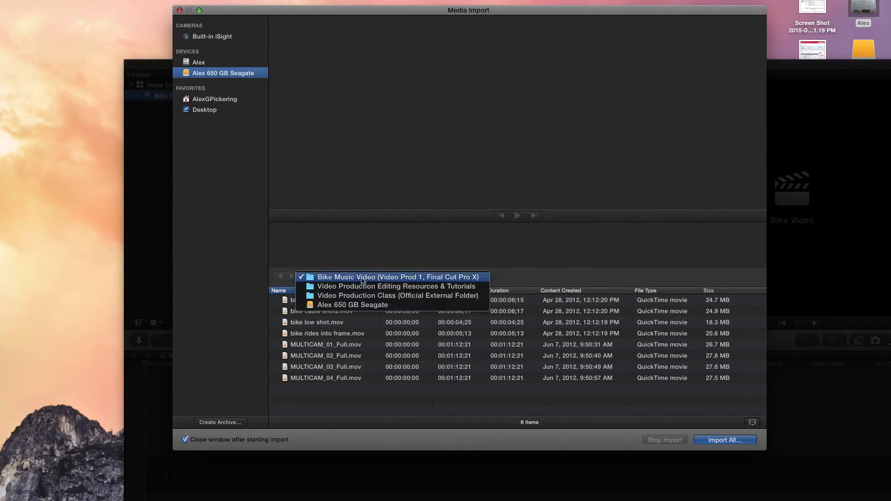
click(397, 279)
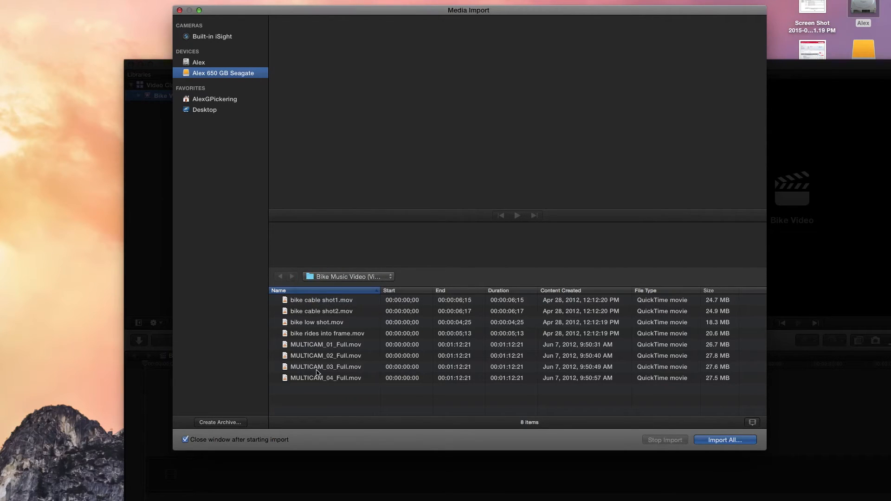
Preview the footage in Media Import, playing bike cable shot1 and bike cable shot2 and viewing bike rides into frame and MULTICAM_02_Full.
click(337, 301)
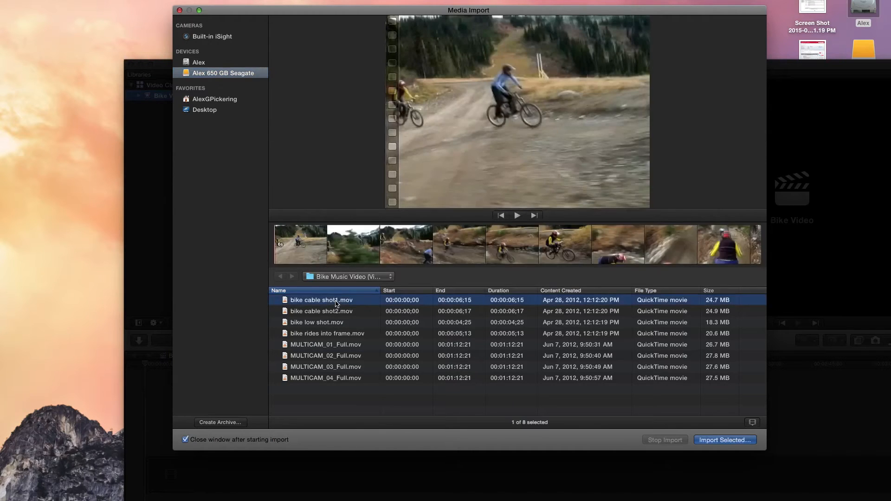
click(519, 217)
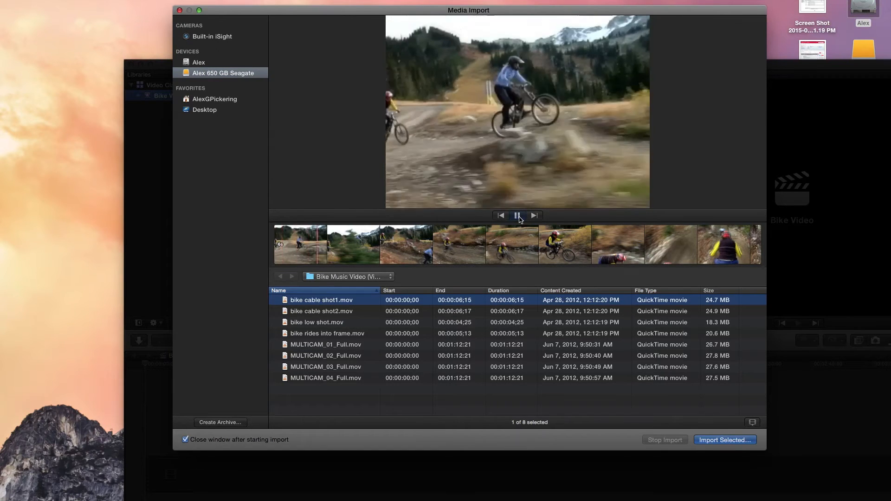
click(518, 217)
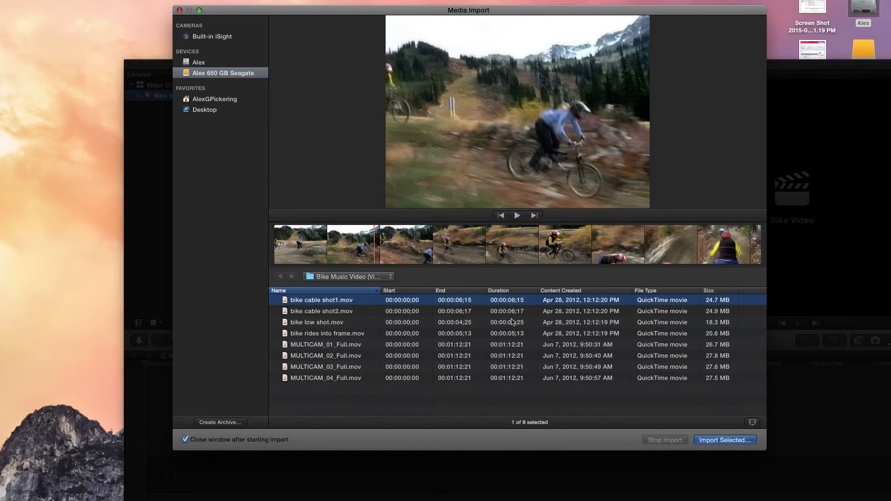
click(348, 316)
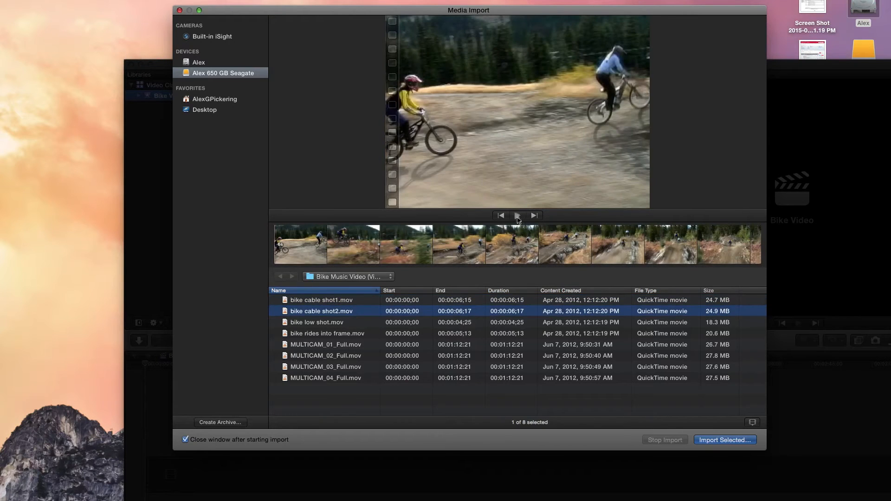
click(518, 216)
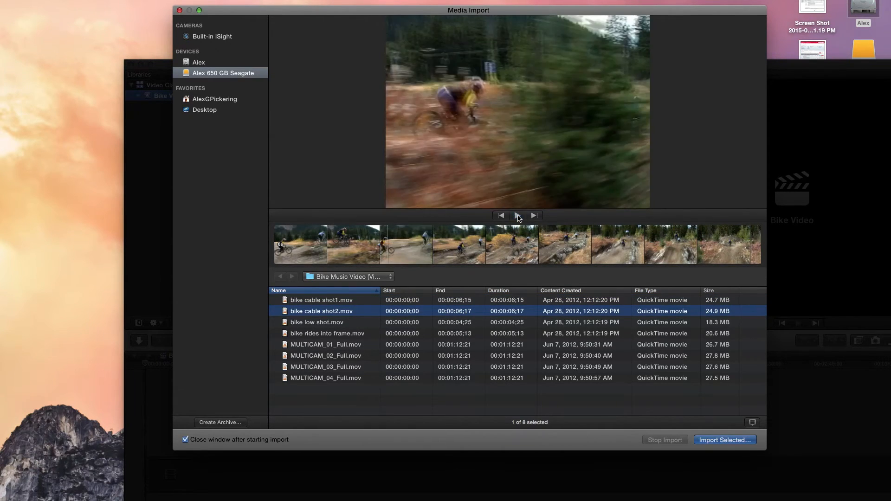
click(518, 216)
click(350, 335)
click(351, 357)
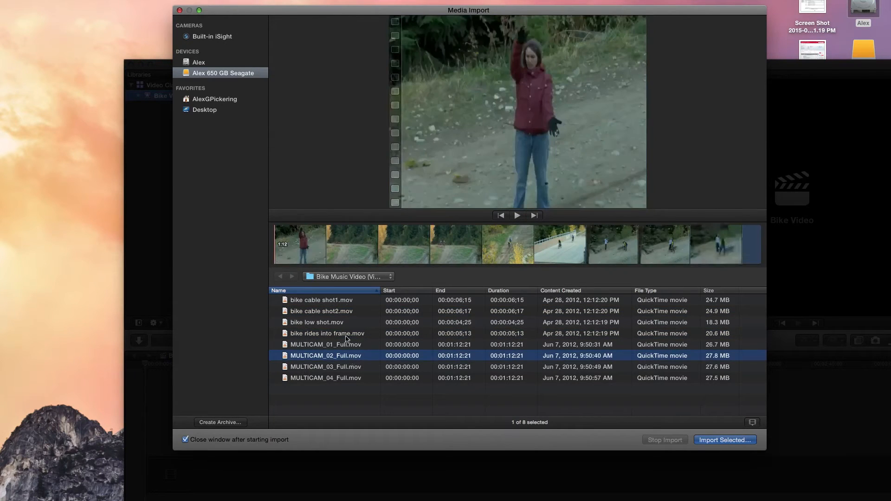
Select all clips from bike cable shot1.mov to MULTICAM_04_Full.mov, and close Media Import without importing them.
click(350, 301)
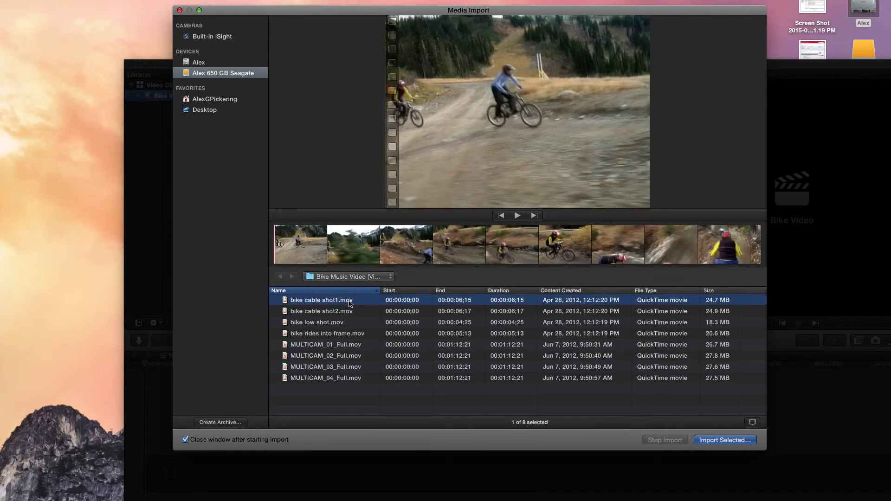
shift+click(355, 378)
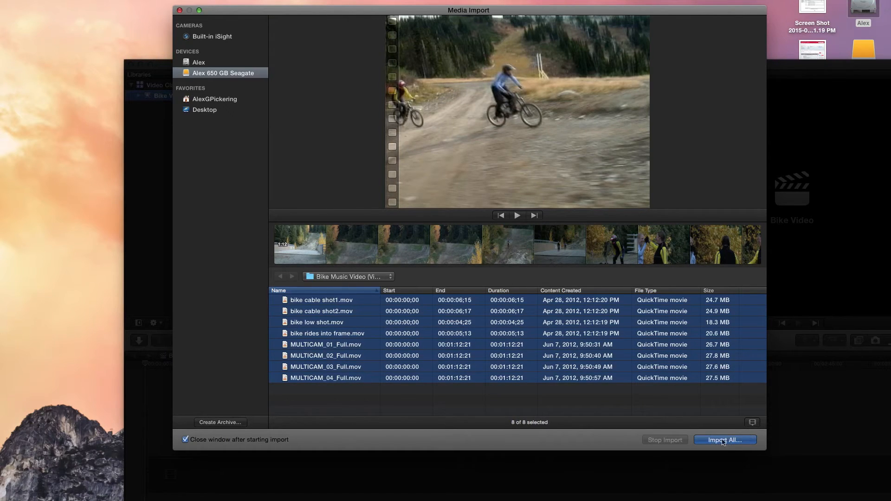
click(179, 10)
drag(337, 65, 350, 73)
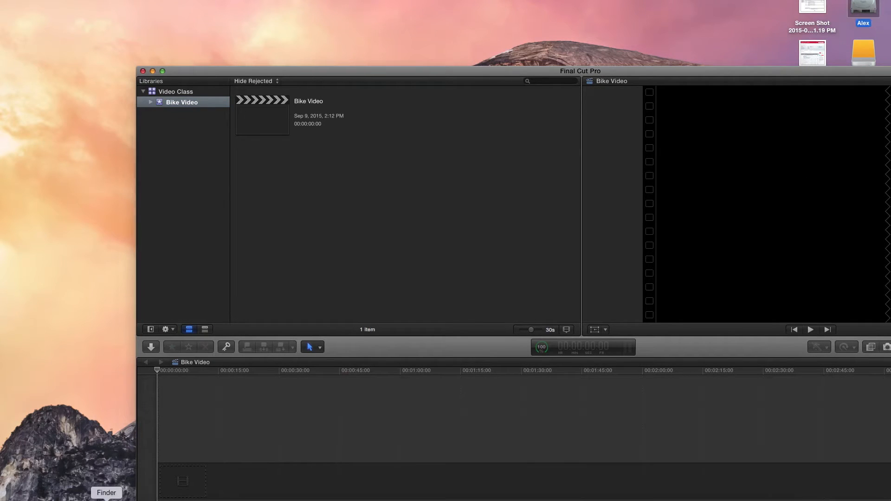
Switch to Finder and open the Bike Music Video folder inside Video Production Editing Resources & Tutorials on the Seagate drive, using list view.
click(106, 499)
click(248, 220)
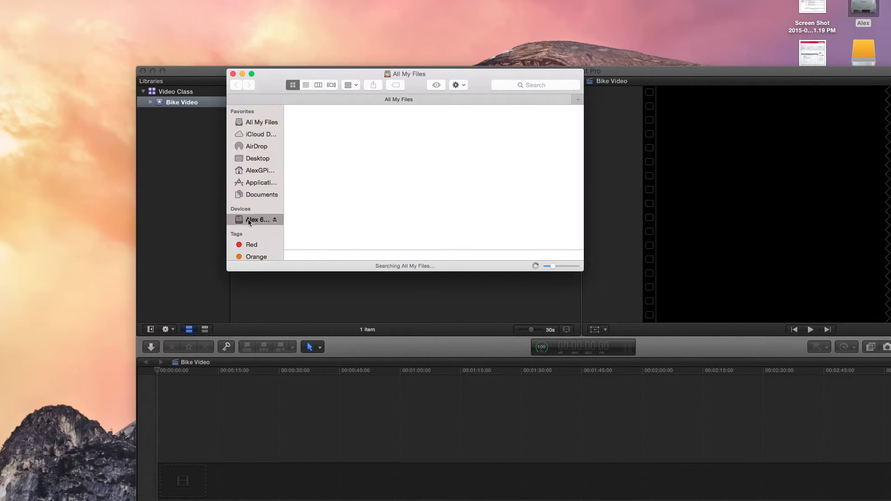
click(316, 128)
double_click(315, 129)
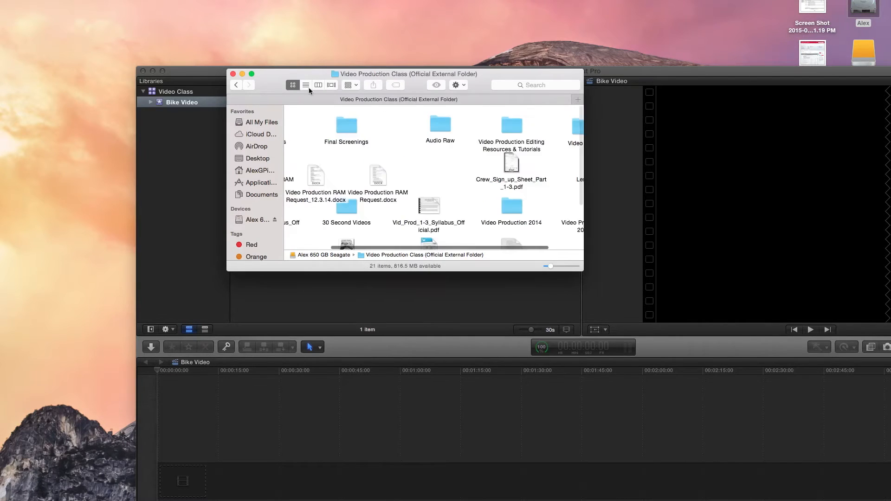
click(308, 86)
click(354, 178)
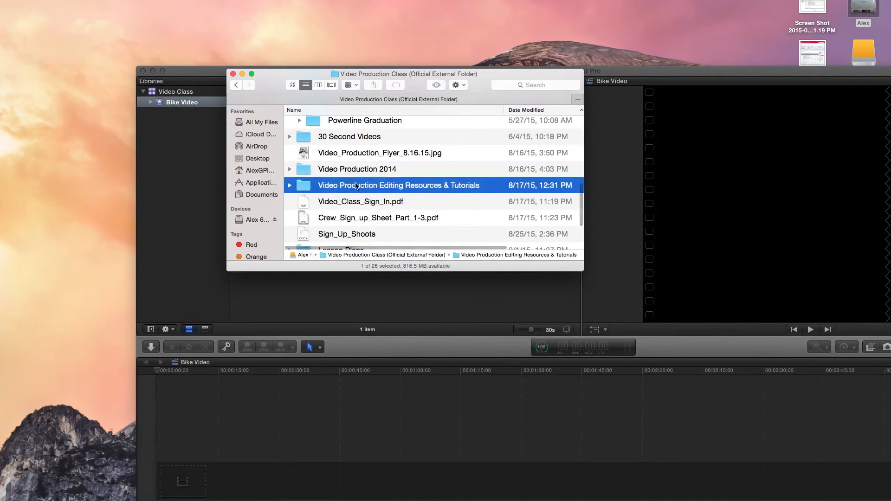
double_click(354, 177)
double_click(315, 130)
Add bike cable shot1.mov from the Finder folder directly to the start of the Bike Video project timeline.
drag(271, 82, 573, 7)
click(607, 82)
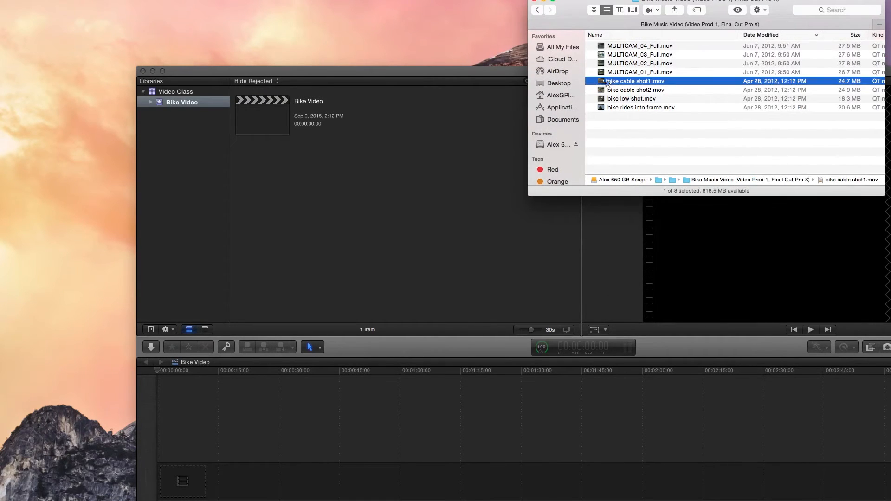
drag(604, 83, 172, 484)
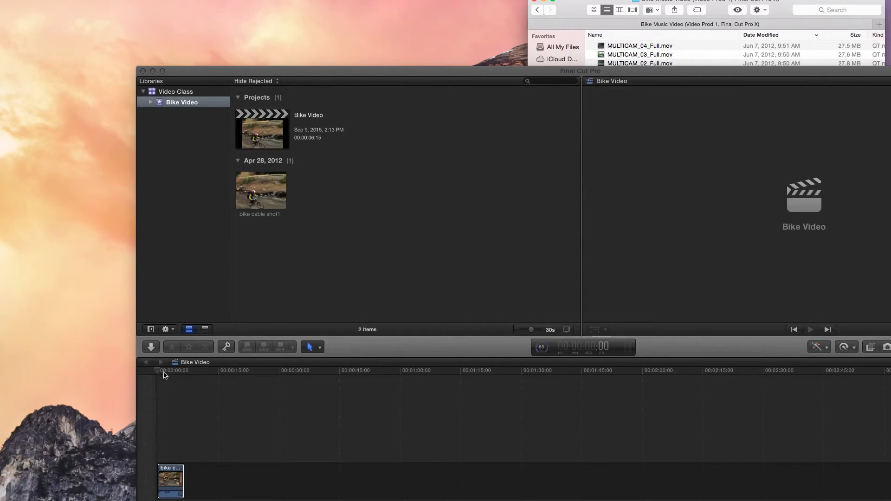
Preview the imported bike cable shot1 clip in the Bike Video event browser.
drag(295, 71, 274, 8)
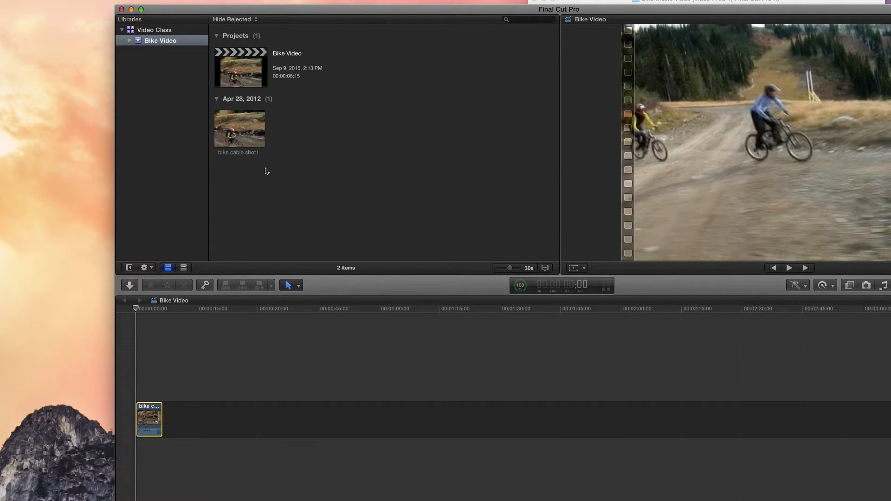
click(248, 149)
key(space)
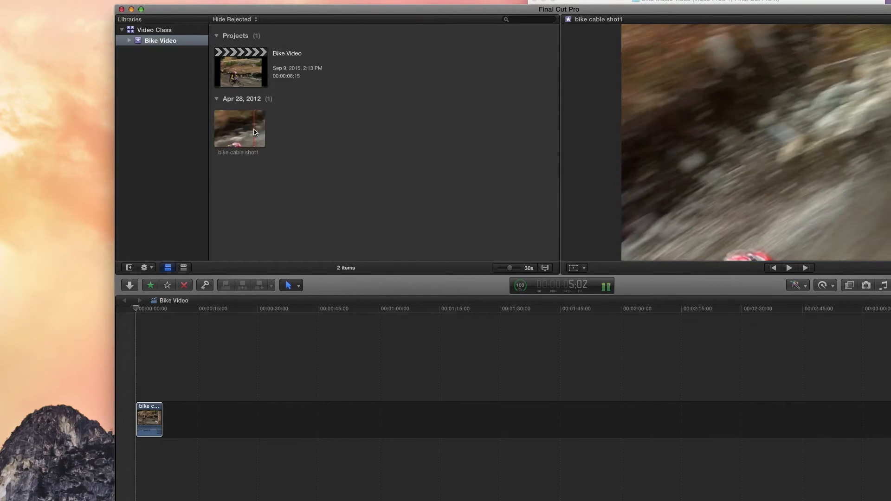
drag(352, 11, 307, 0)
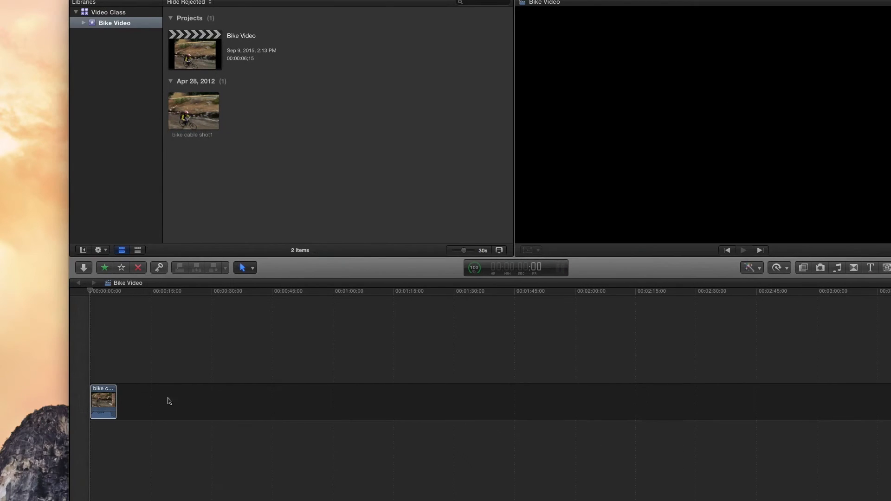
Remove the bike cable shot1 clip from the Bike Video timeline and delete its source clip from the event.
click(168, 402)
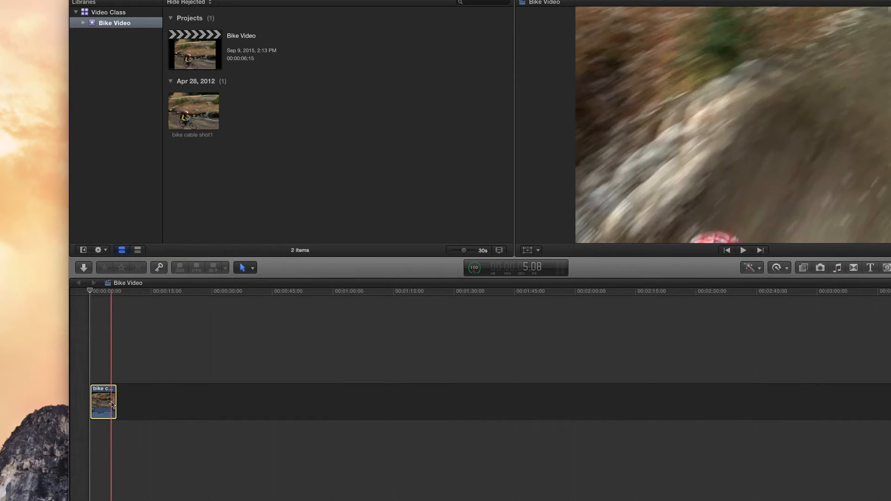
key(Delete)
click(198, 115)
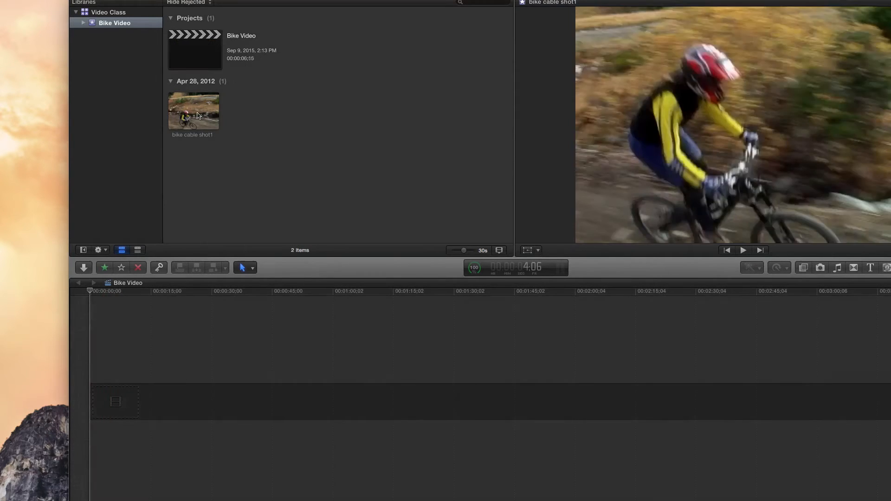
click(198, 116)
key(Delete)
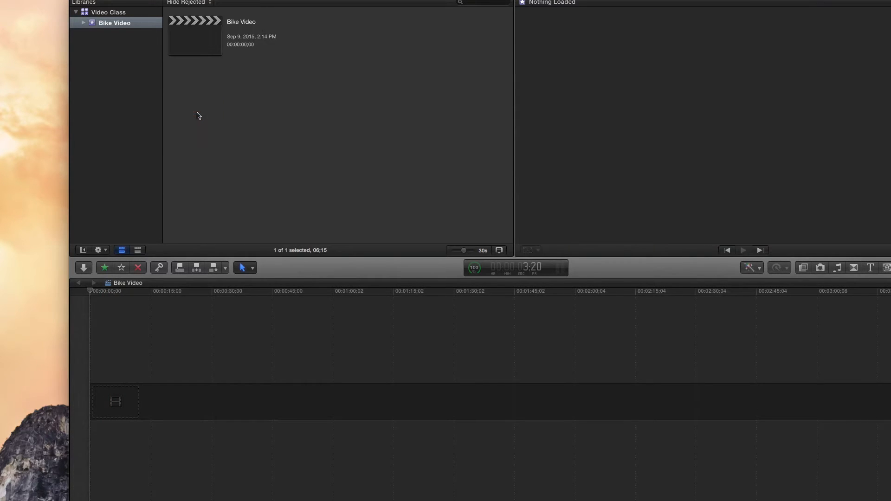
Import all clips from bike cable shot1.mov to MULTICAM_04_Full.mov into the Bike Video event, copying the files into the Video Class library.
click(94, 0)
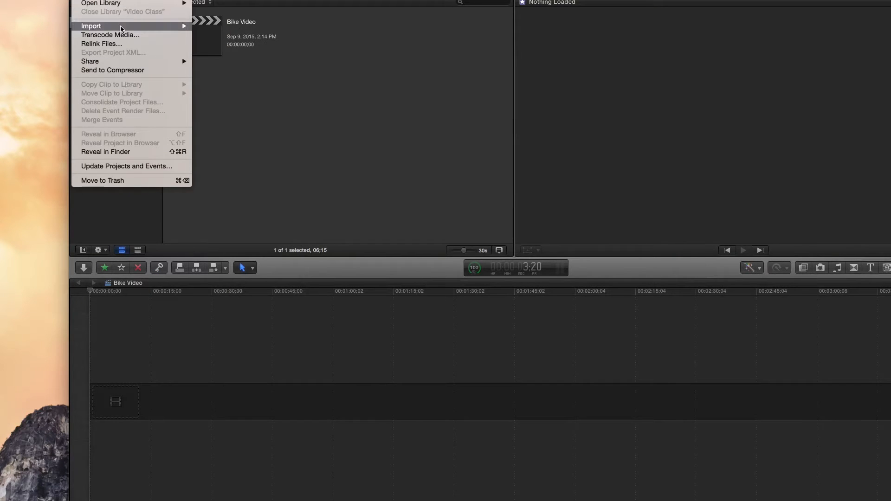
mouse_move(122, 26)
click(208, 26)
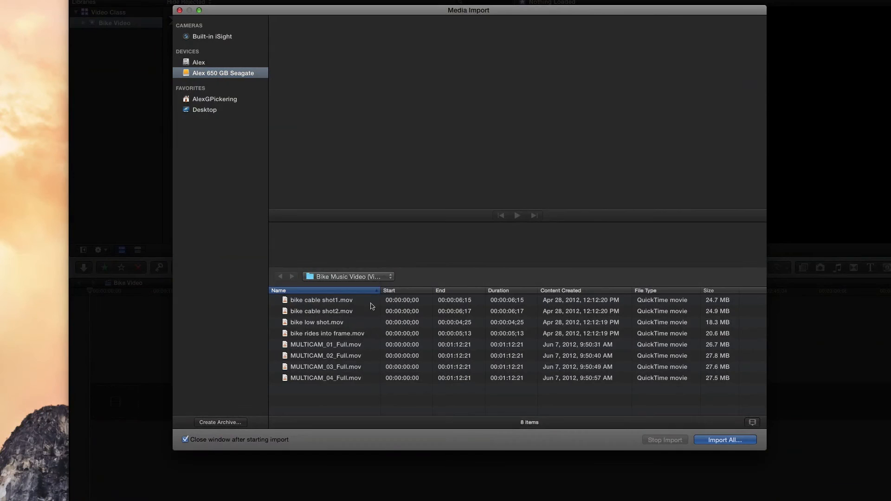
click(370, 303)
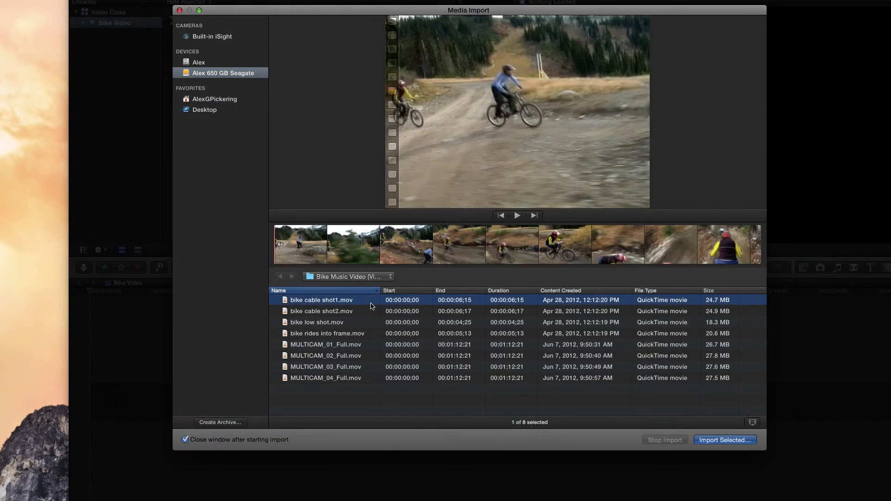
shift+click(362, 379)
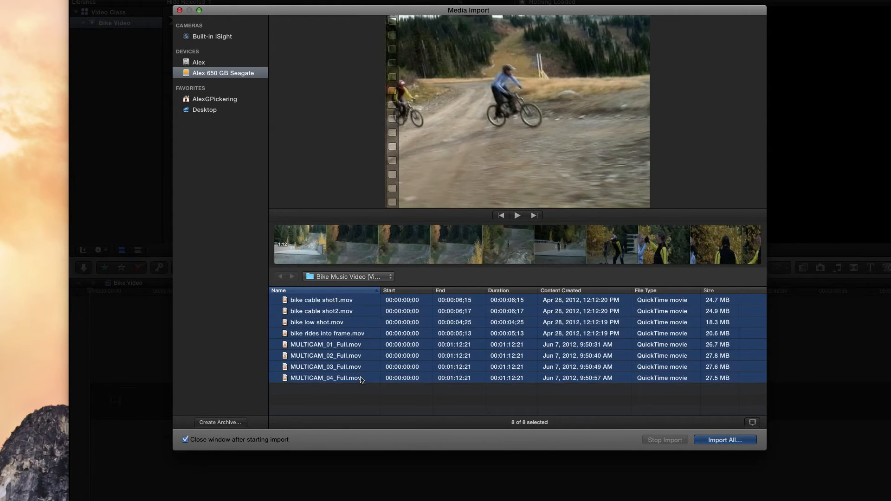
key(Return)
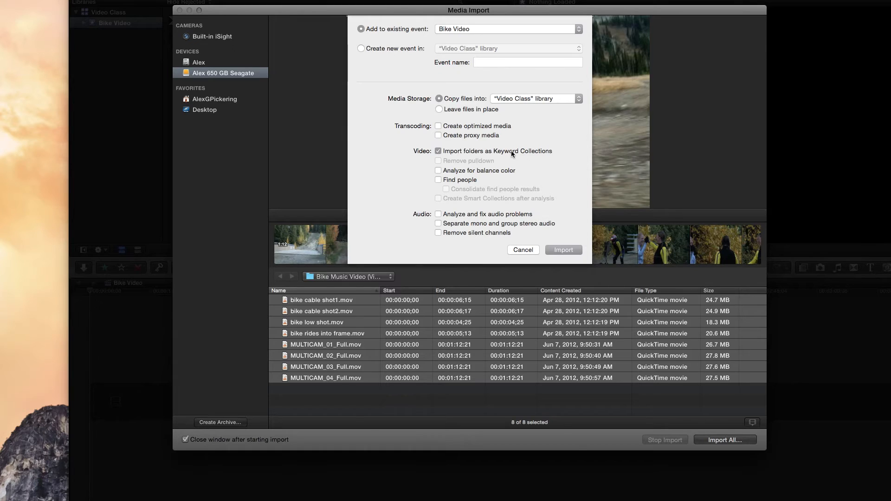
click(565, 249)
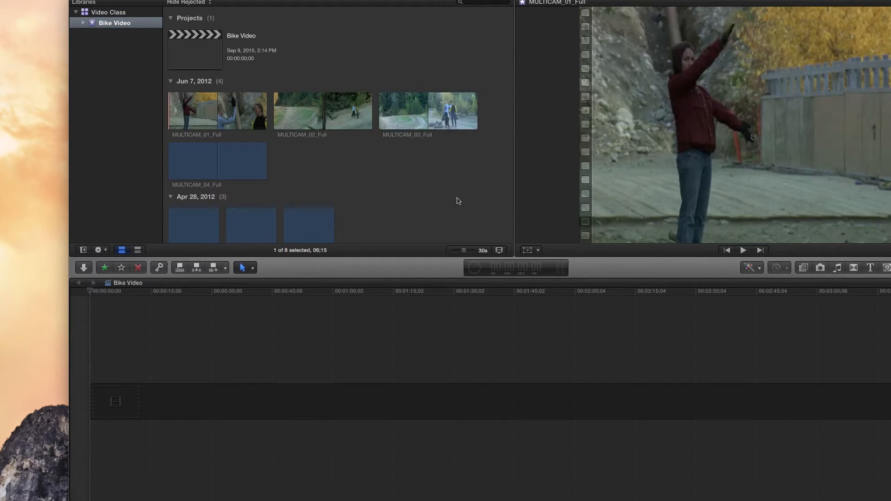
Examine the imported clips in the event browser with filmstrips at All and at 1/2 second per thumbnail.
scroll(422, 189, down, 1)
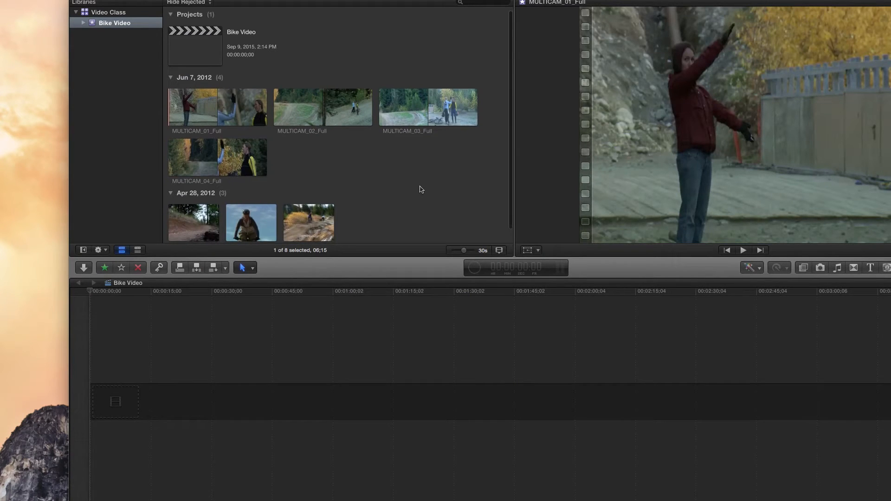
drag(462, 251, 455, 251)
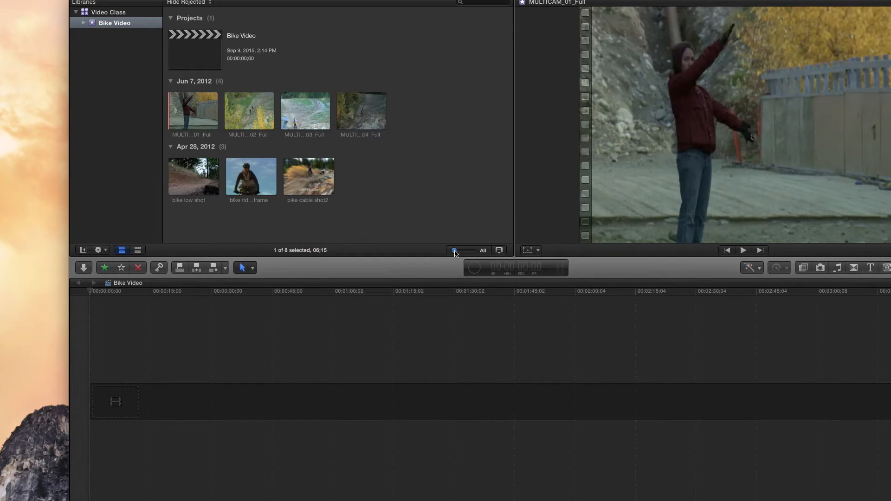
drag(454, 253, 472, 253)
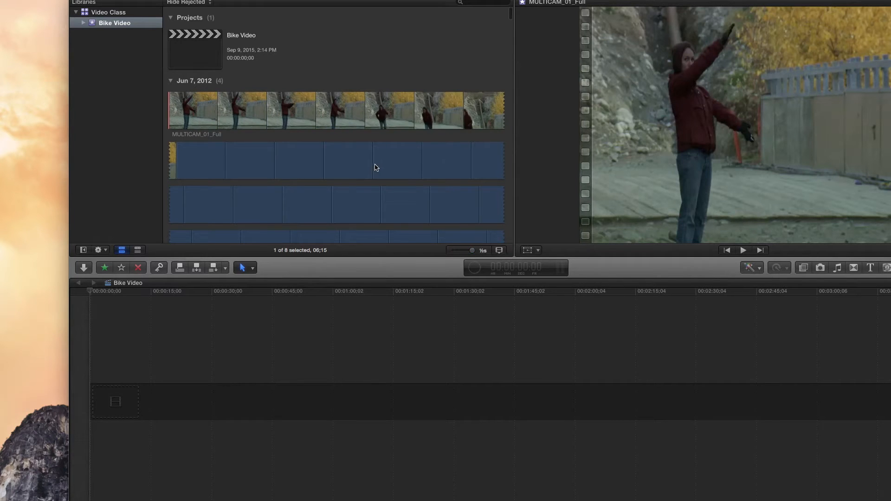
scroll(375, 167, down, 3)
scroll(375, 167, down, 4)
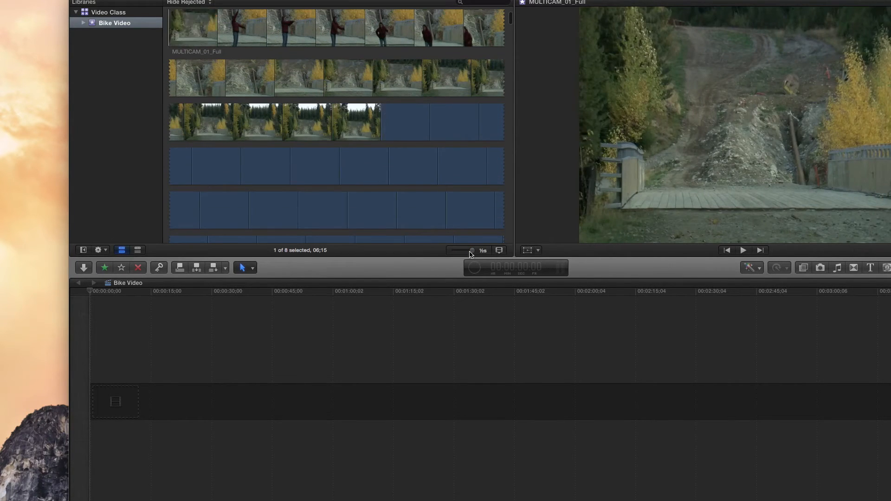
scroll(431, 212, down, 8)
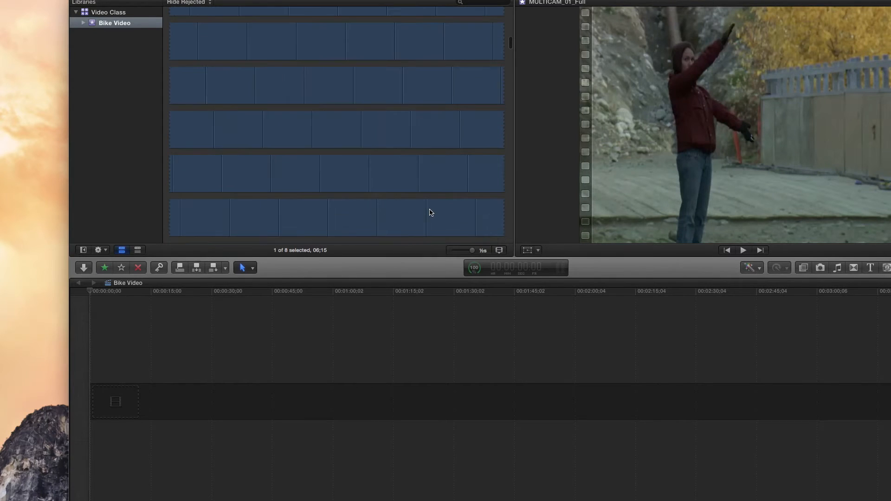
scroll(431, 212, down, 5)
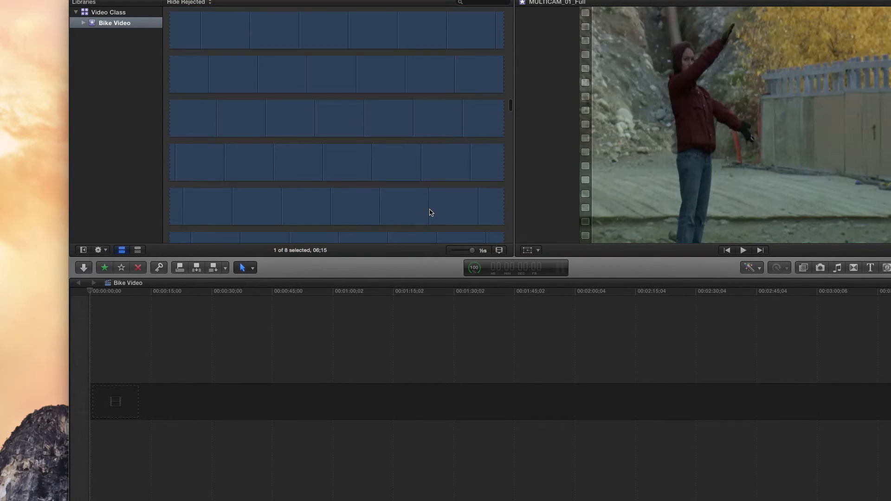
scroll(431, 213, down, 10)
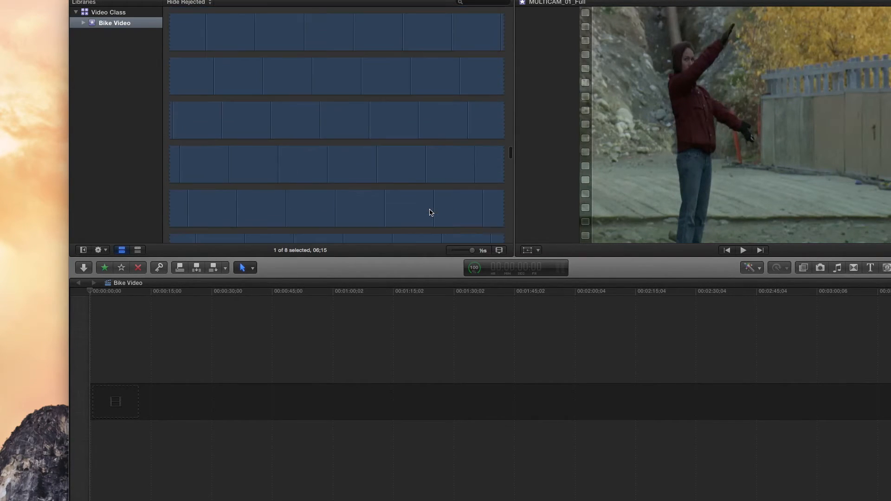
scroll(431, 212, down, 5)
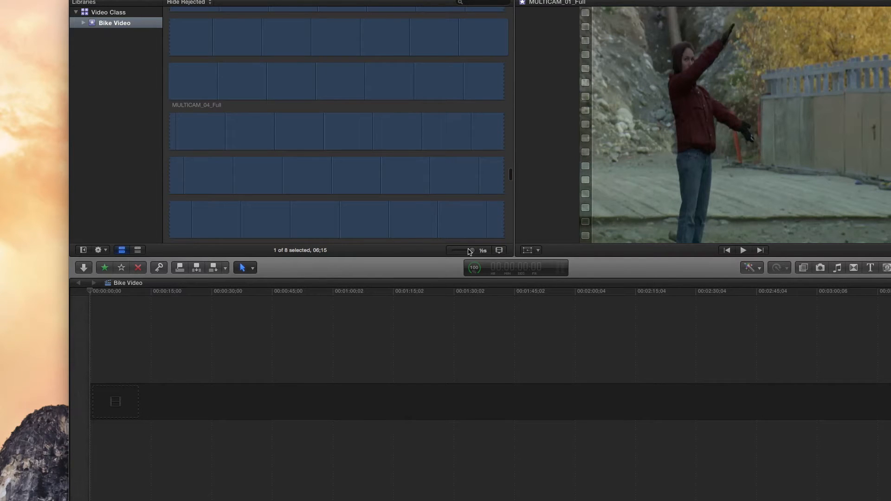
With filmstrips at 1/2 second per thumbnail, mark a range of about 8:10 in MULTICAM_01_Full and add it to the start of the timeline.
drag(472, 254, 467, 255)
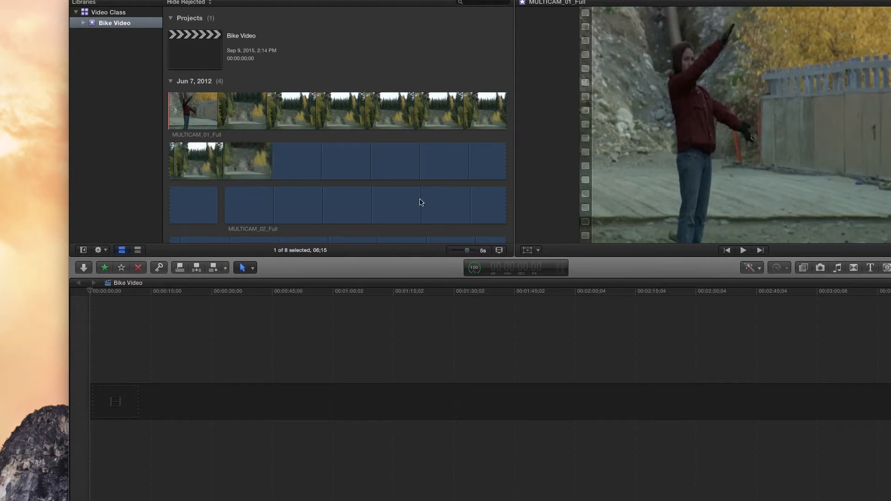
drag(468, 251, 480, 252)
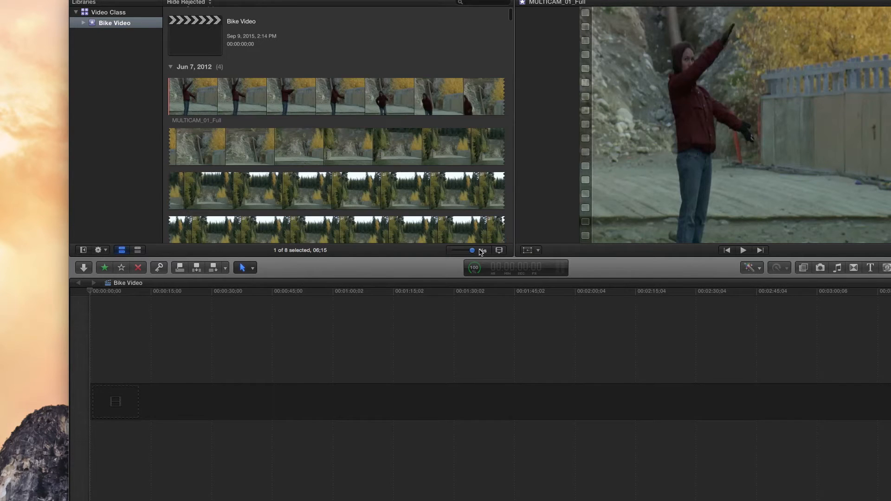
scroll(398, 139, down, 10)
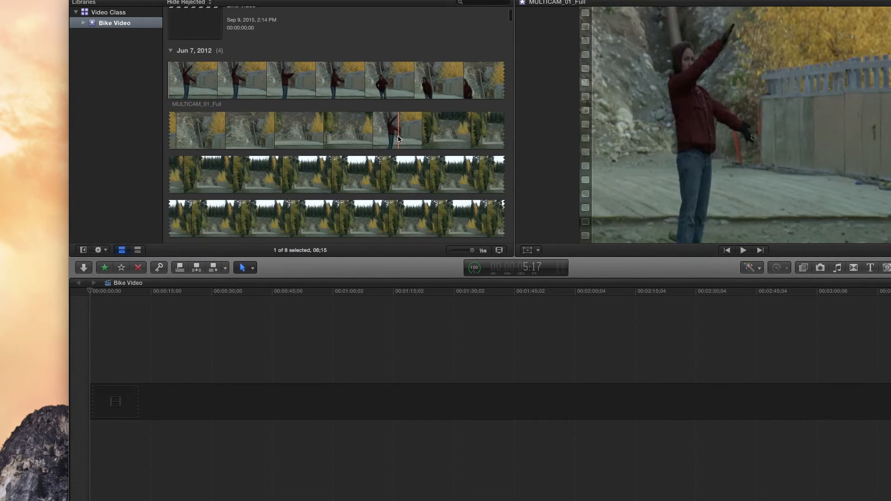
scroll(399, 138, down, 5)
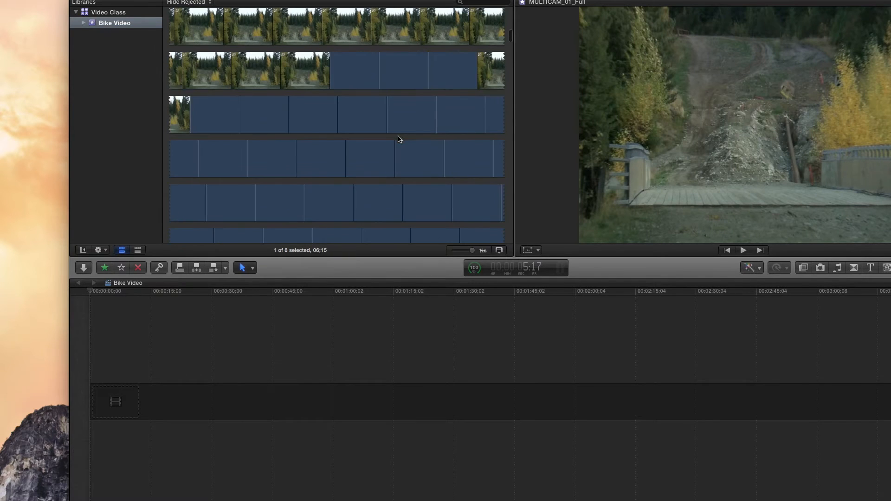
scroll(399, 139, up, 1)
drag(271, 70, 345, 111)
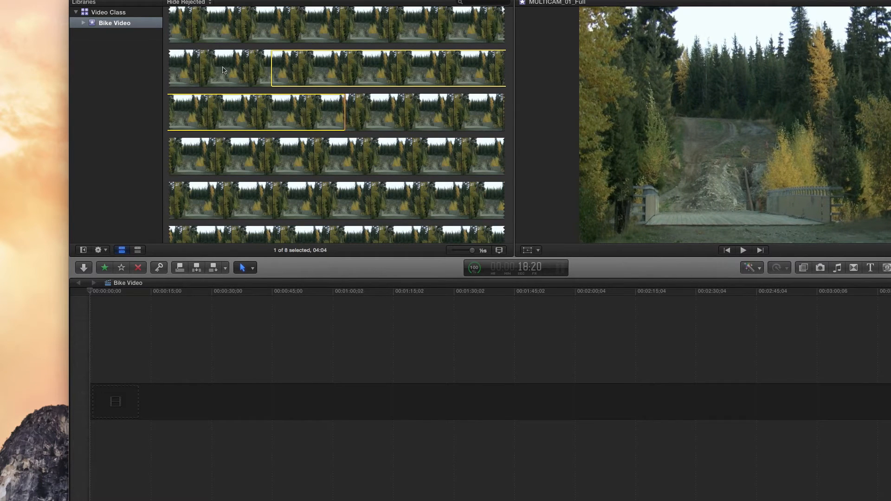
drag(222, 70, 378, 158)
drag(317, 75, 130, 408)
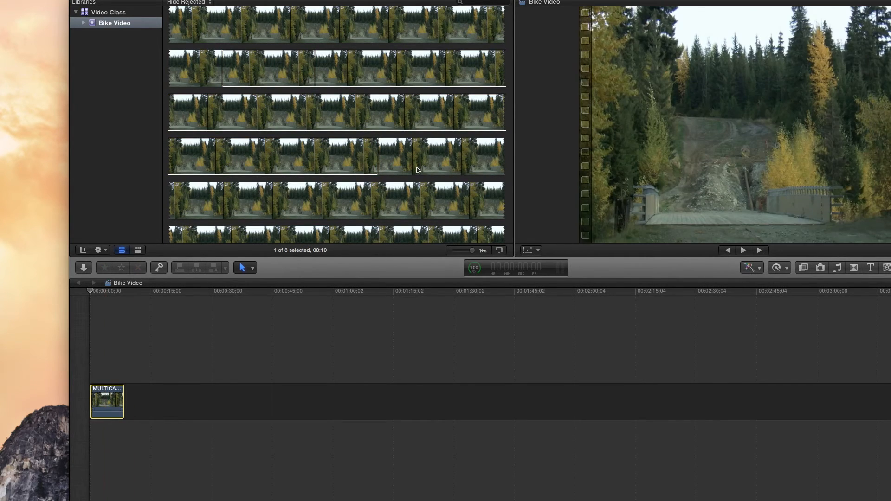
Mark a range of about 1:16 in the later half of bike cable shot2 and append it after the MULTICAM_01_Full clip in the timeline.
mouse_move(472, 252)
mouse_down()
mouse_move(448, 254)
mouse_move(470, 252)
mouse_up()
click(314, 184)
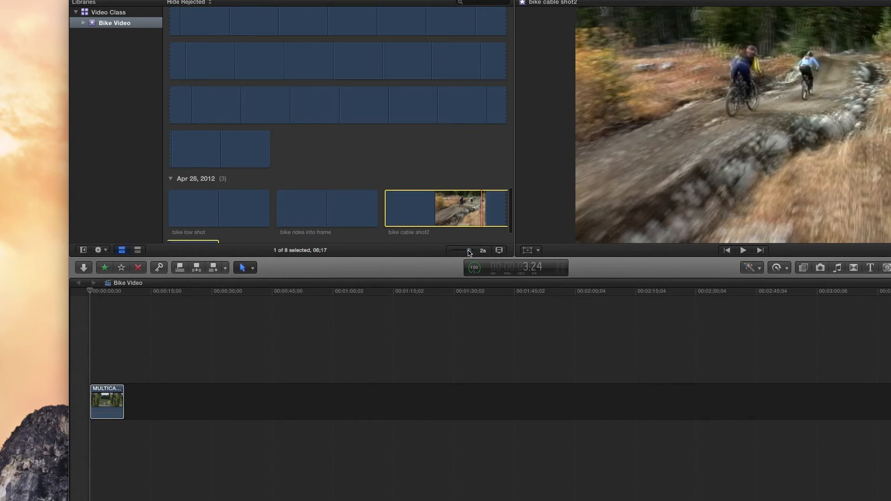
scroll(388, 205, down, 2)
click(433, 218)
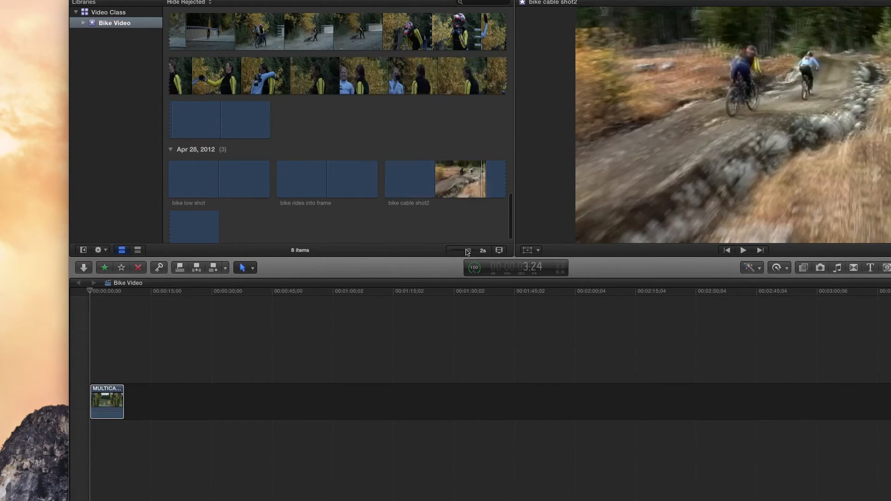
drag(469, 250, 488, 250)
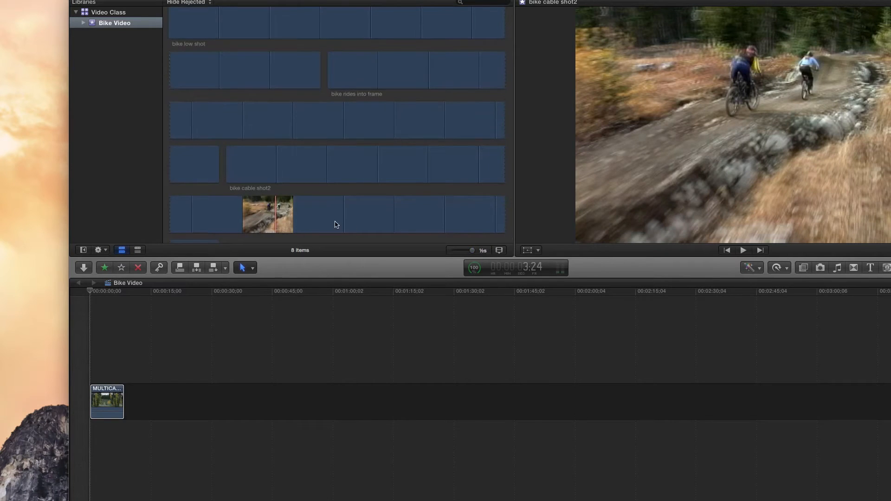
scroll(336, 225, down, 3)
click(286, 174)
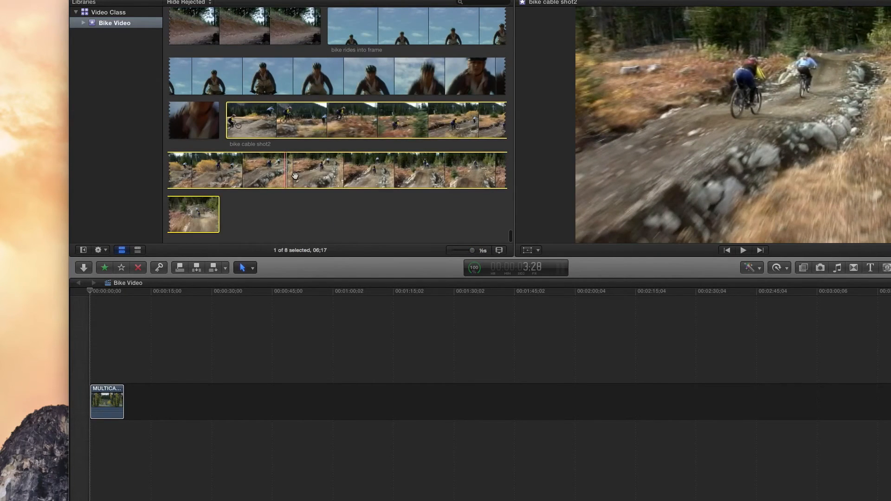
click(297, 203)
drag(309, 166, 463, 165)
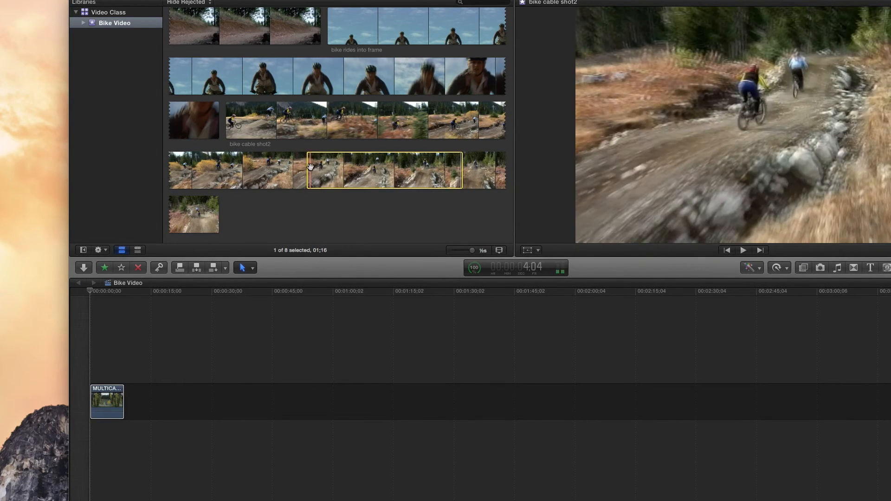
mouse_move(309, 168)
mouse_down()
mouse_move(267, 169)
mouse_move(321, 170)
mouse_up()
drag(463, 170, 199, 413)
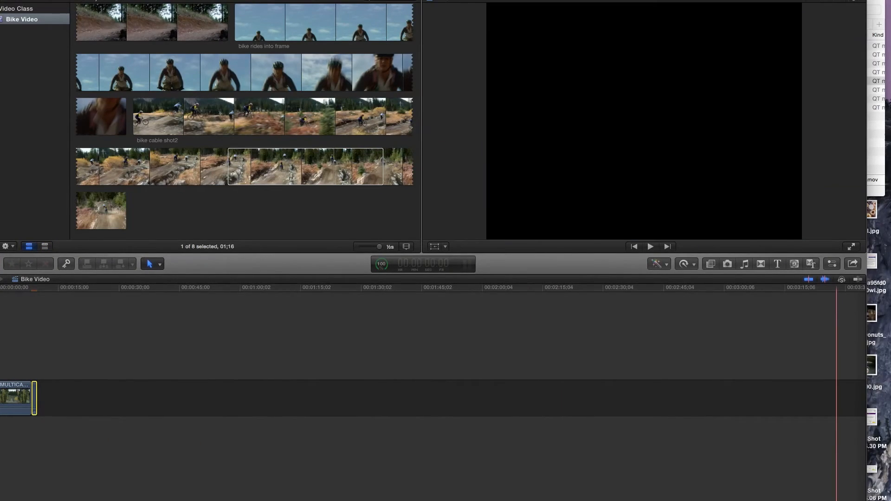
Resize and reposition the program window to fit entirely on the desktop, and magnify the timeline until both clips are easily readable.
drag(828, 447, 801, 395)
drag(504, 0, 575, 7)
drag(820, 406, 787, 411)
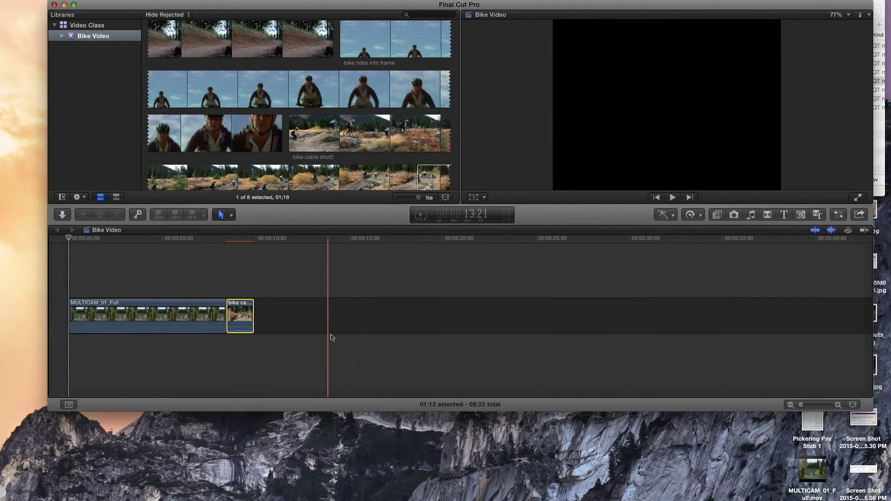
drag(810, 403, 810, 406)
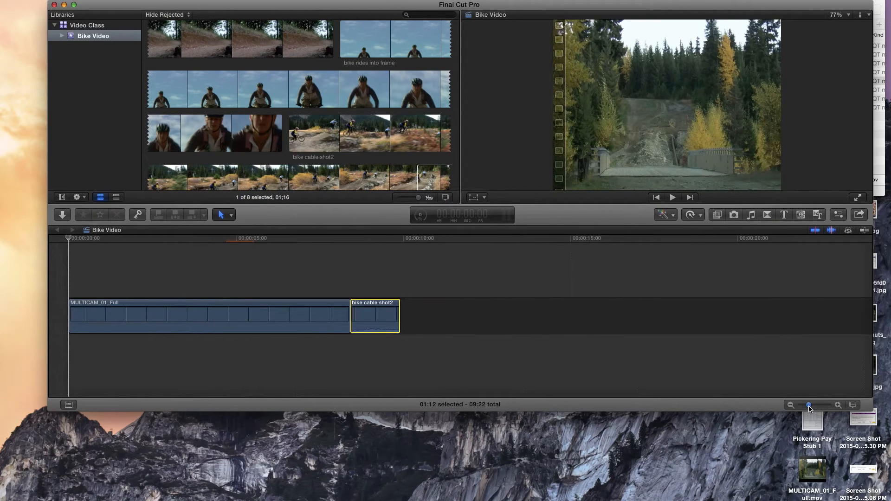
Set the browser filmstrips to 1 minute per thumbnail and move the selection from the event browser to bike cable shot2 in the timeline.
drag(418, 197, 408, 200)
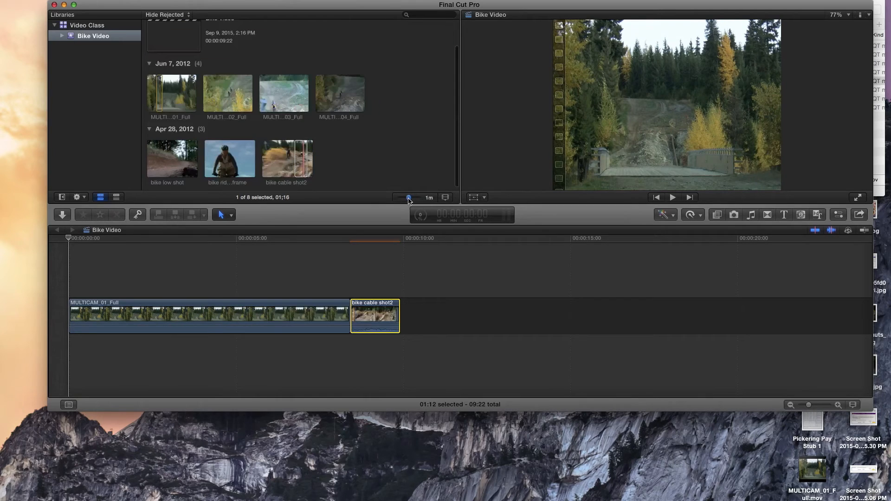
click(266, 89)
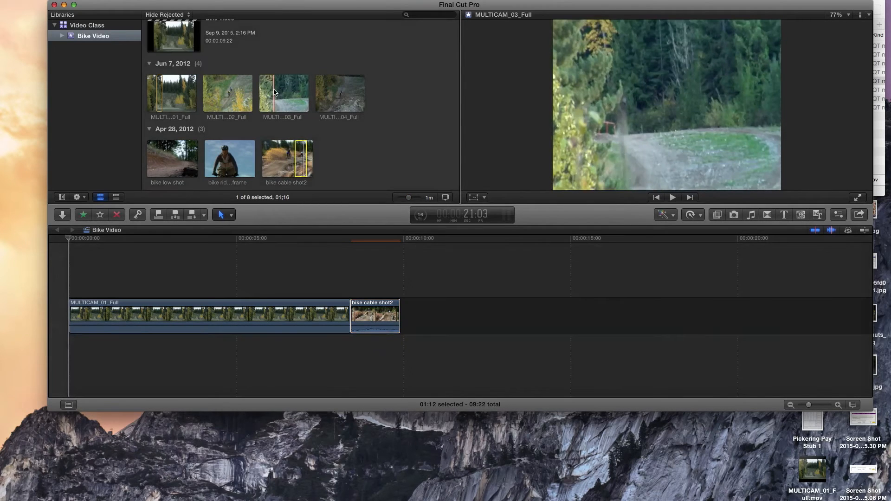
click(346, 149)
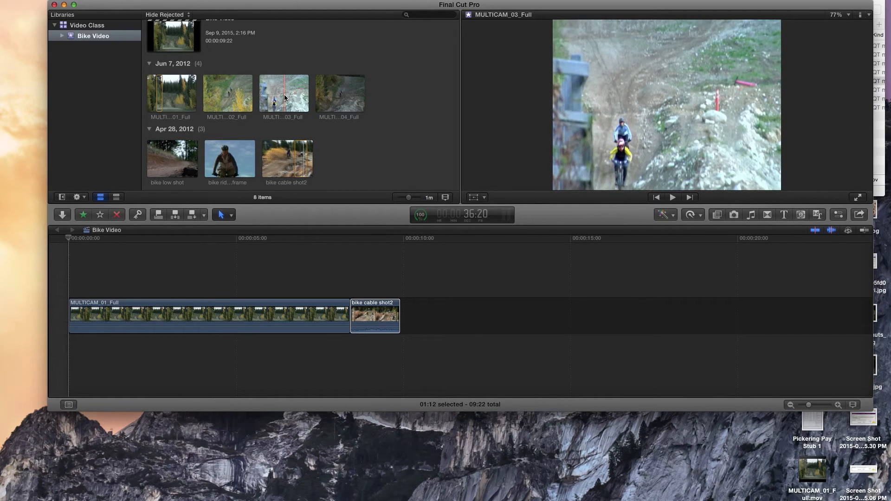
click(354, 325)
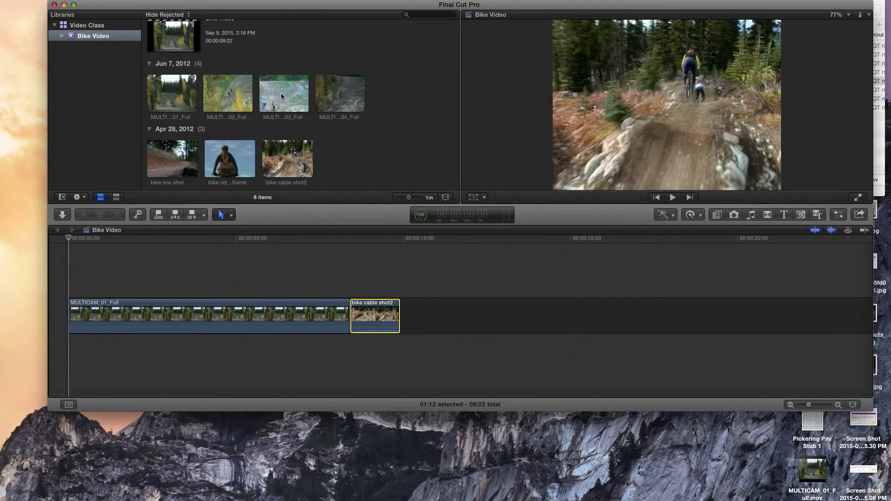
Mark a range of about 1:01 in bike low shot and set the browser filmstrips to 1/2 second per thumbnail.
drag(408, 197, 415, 197)
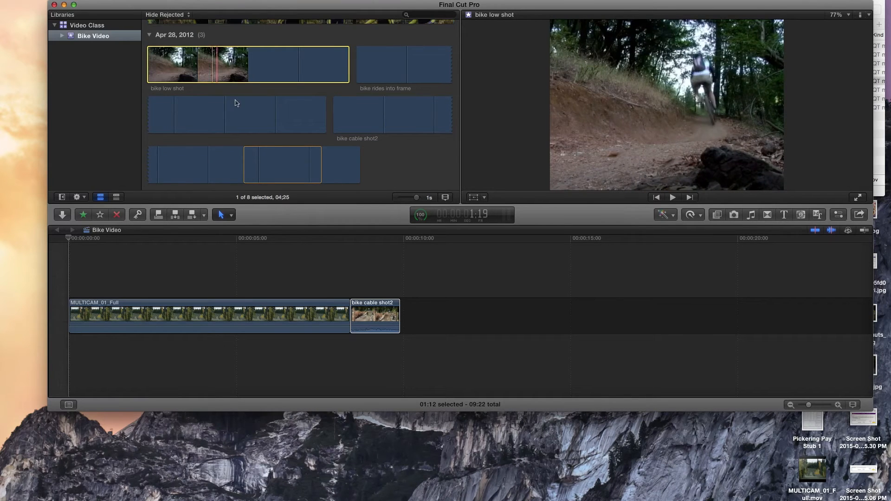
drag(214, 65, 255, 65)
click(283, 42)
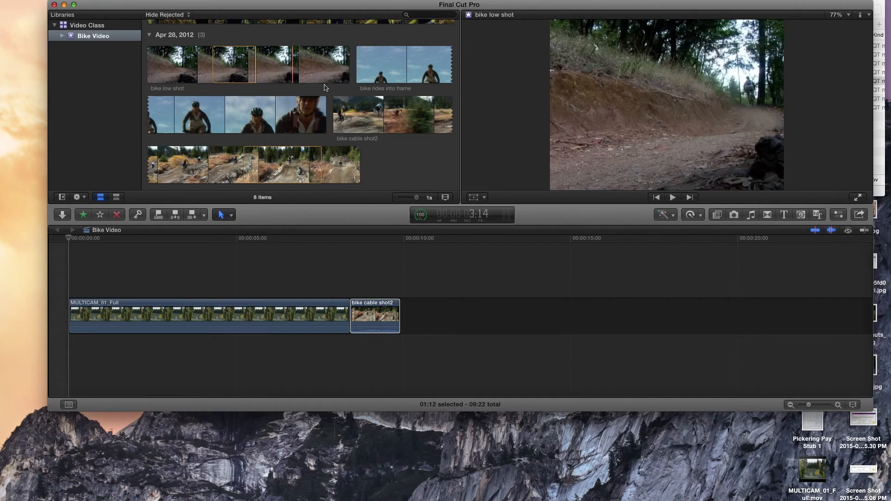
drag(417, 197, 426, 200)
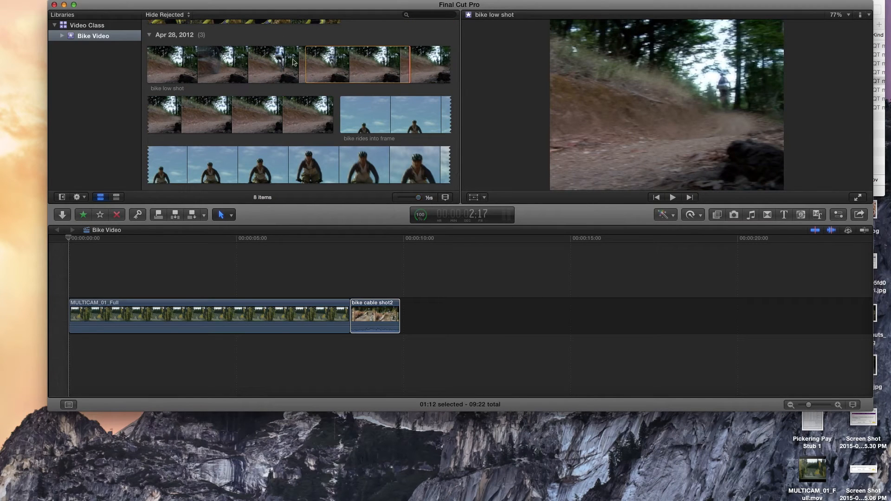
click(334, 70)
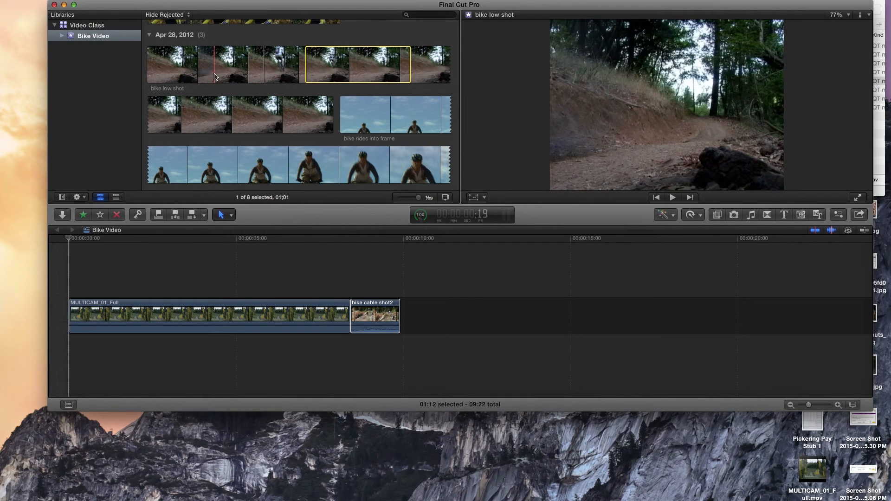
Set new start and end points for the bike low shot range and fine-tune both edges to a duration of about 1:08.
key(i)
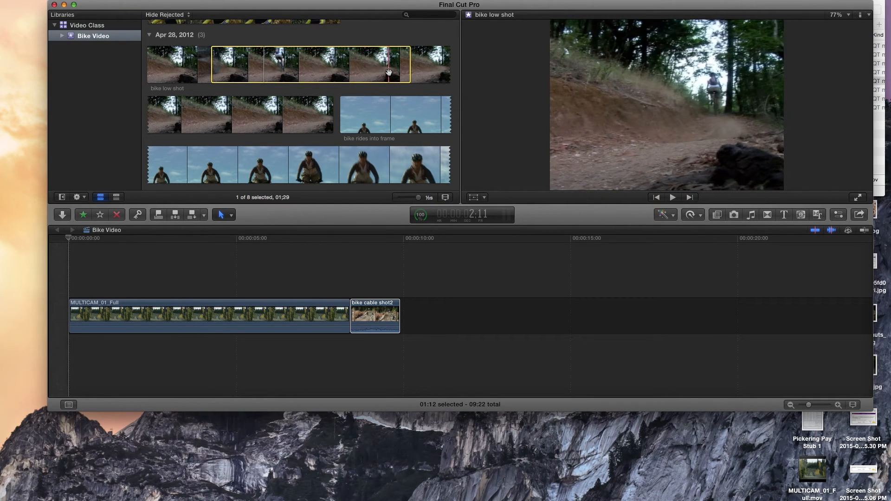
key(o)
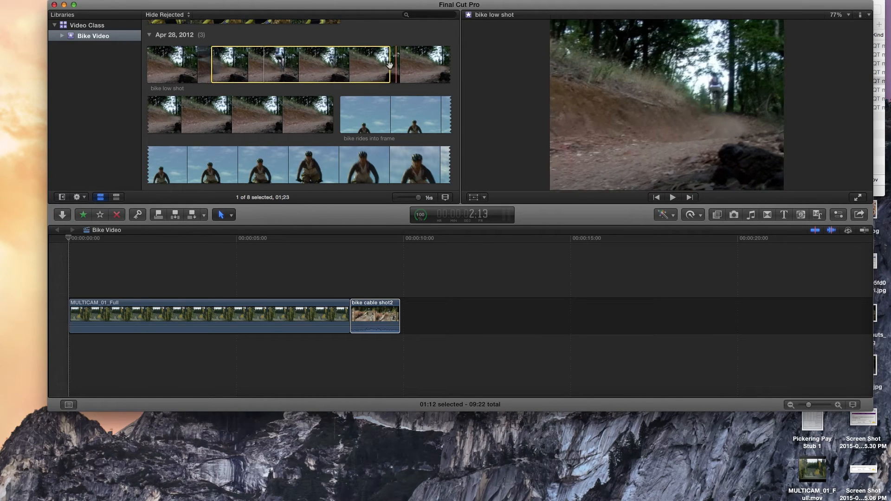
key(o)
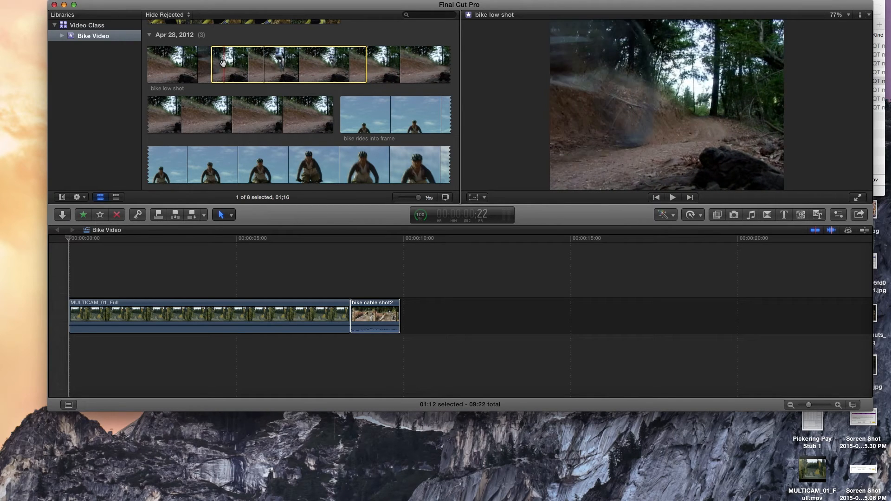
key(i)
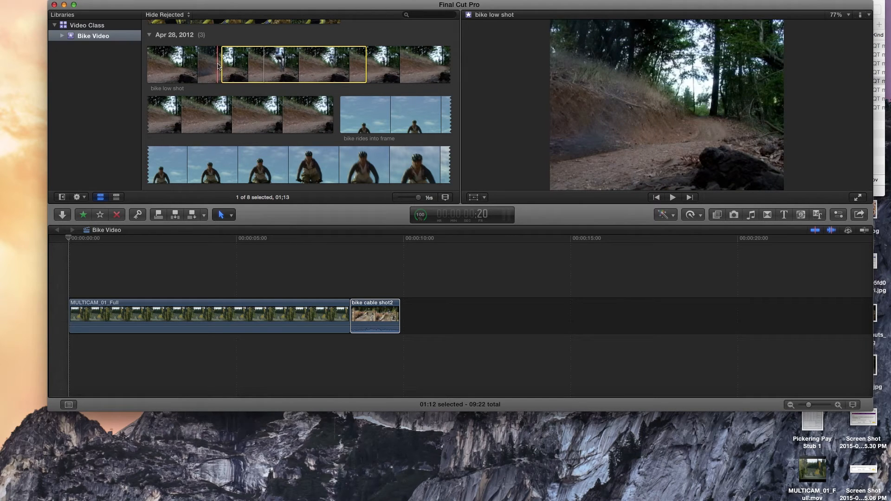
key(i)
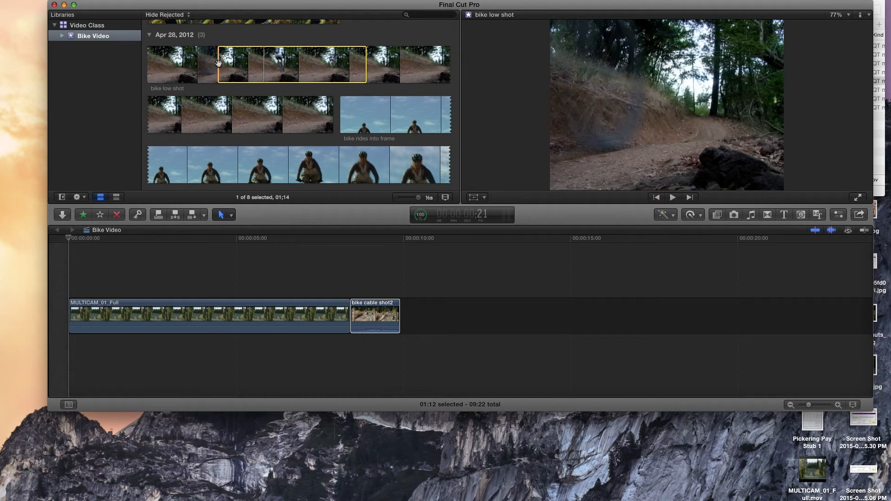
drag(215, 51, 237, 57)
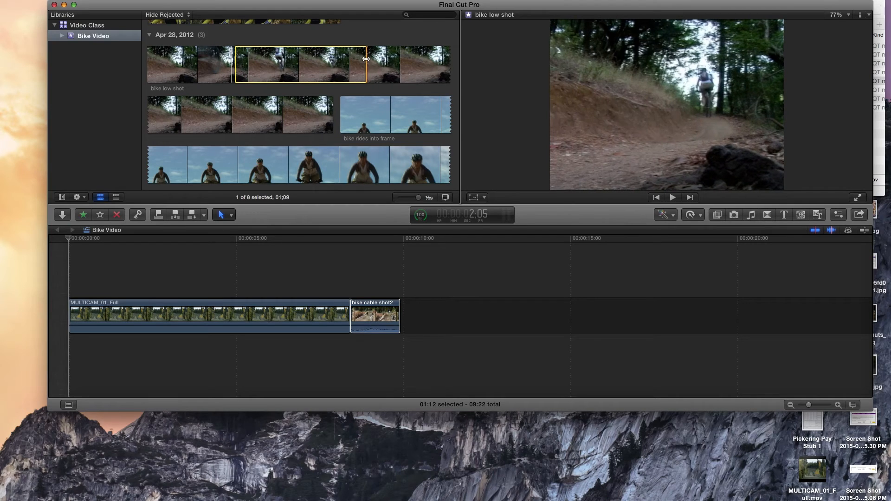
drag(363, 58, 363, 58)
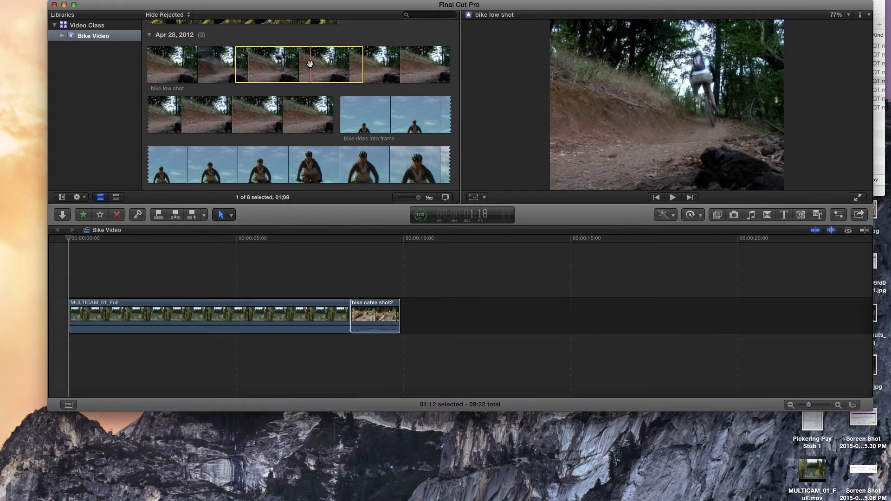
Place the marked bike low shot range after bike cable shot2 in the timeline and delete it again.
drag(310, 64, 436, 320)
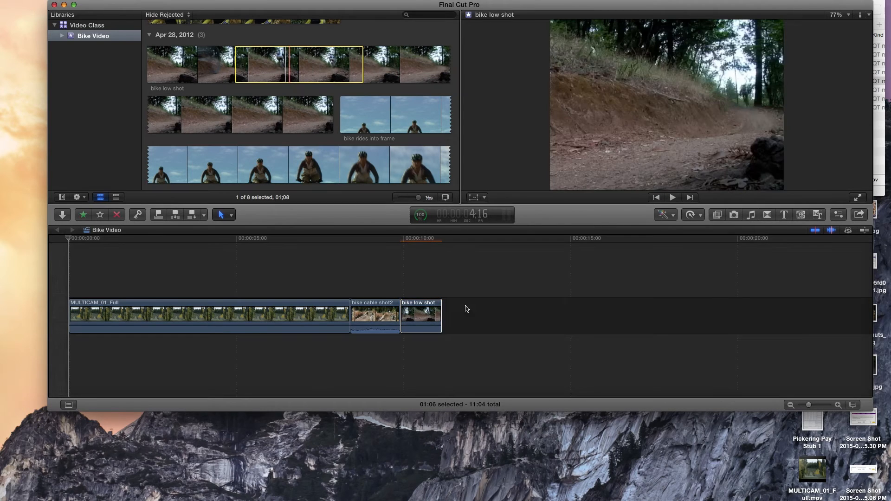
click(428, 318)
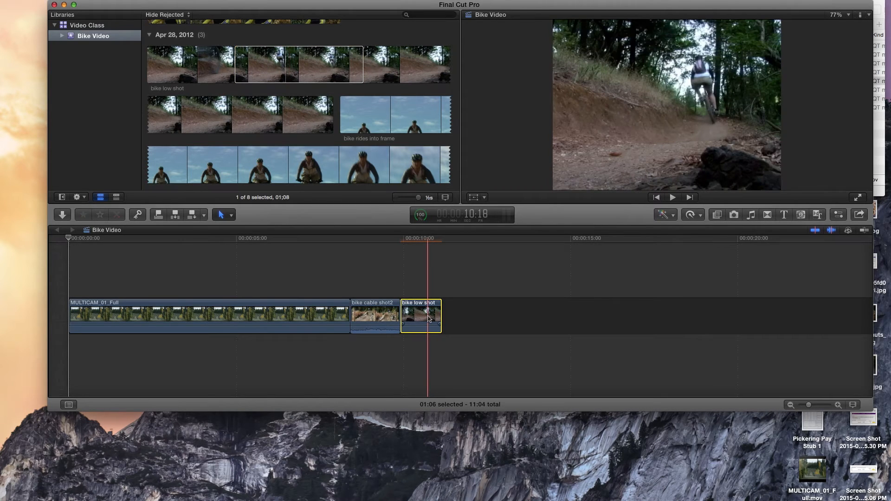
key(BackSpace)
Append the marked bike low shot range to the end of the primary storyline.
click(271, 60)
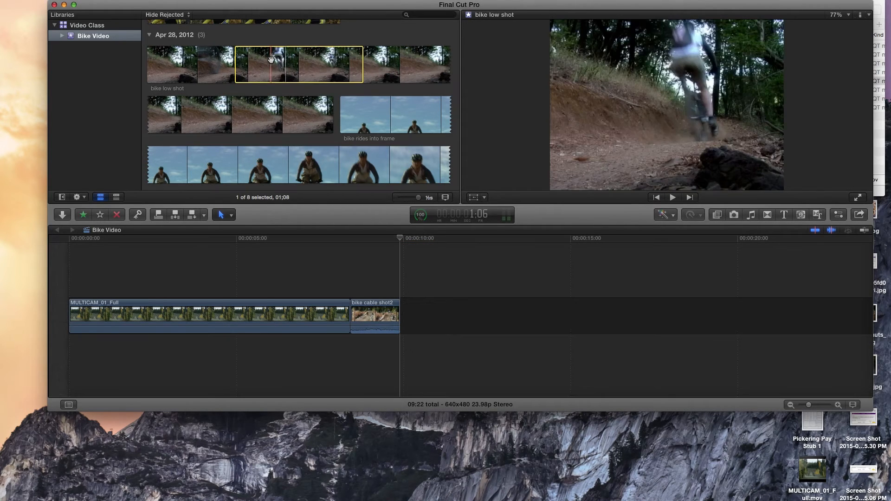
click(193, 214)
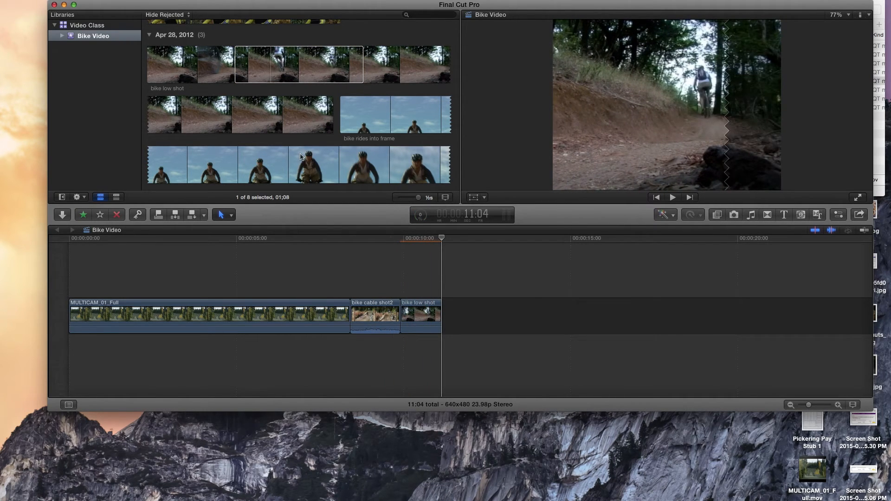
Mark a range of about 0:19 in the middle of bike rides into frame and append it to the end of the timeline.
drag(276, 161, 376, 160)
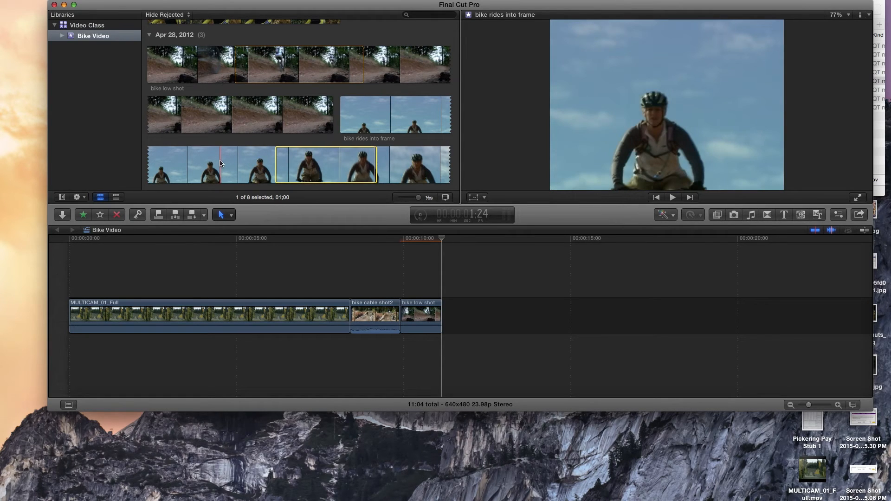
key(i)
key(o)
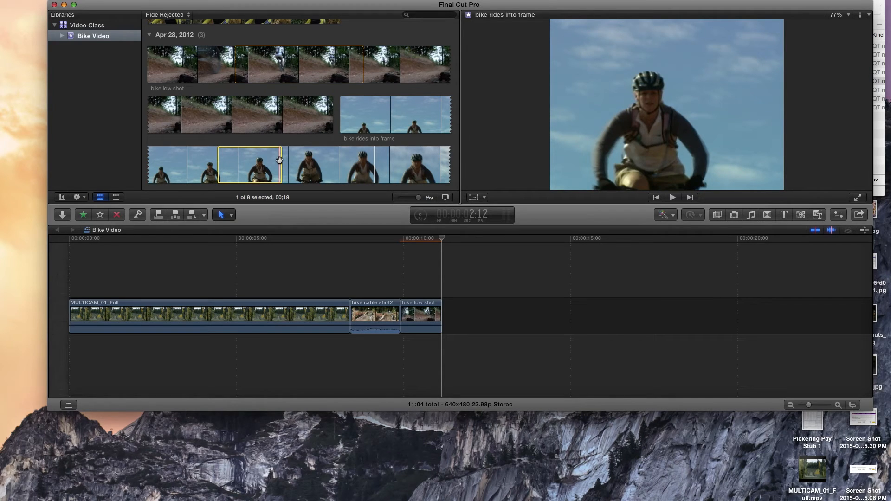
click(194, 216)
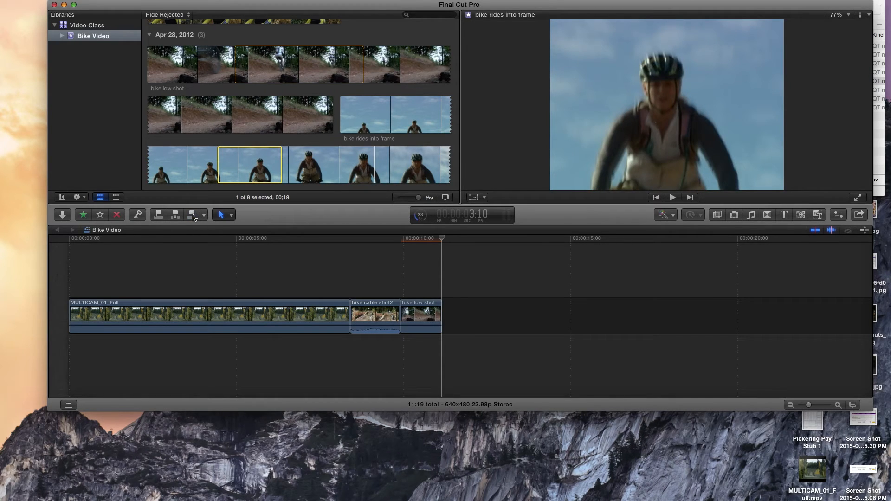
click(485, 337)
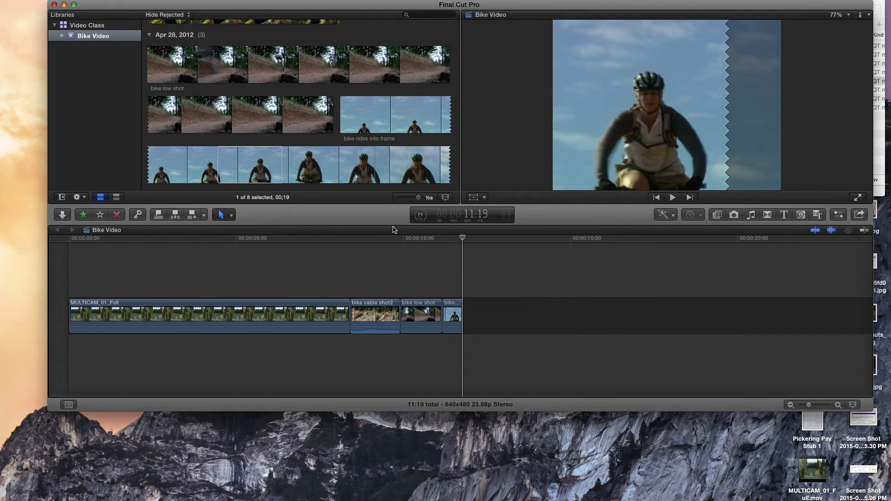
Mark a range of about 0:14 in the later part of bike rides into frame and insert it mid-way through the timeline's bike low shot clip.
drag(425, 239, 421, 240)
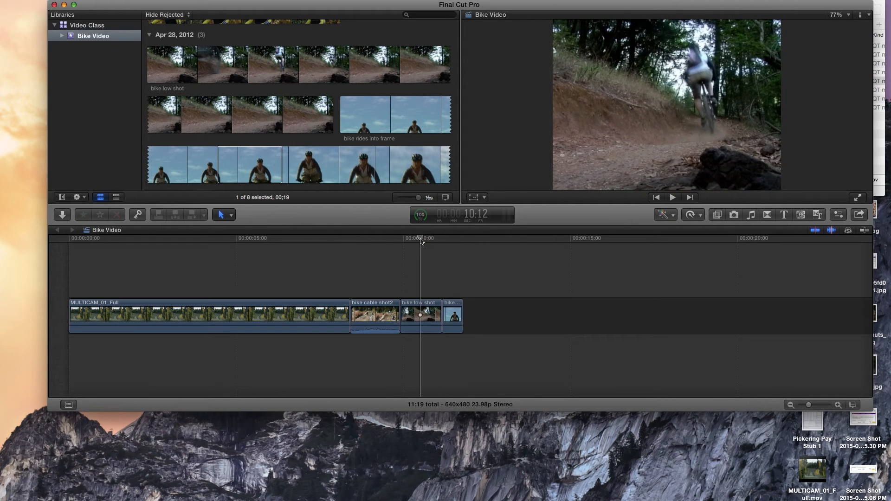
click(344, 162)
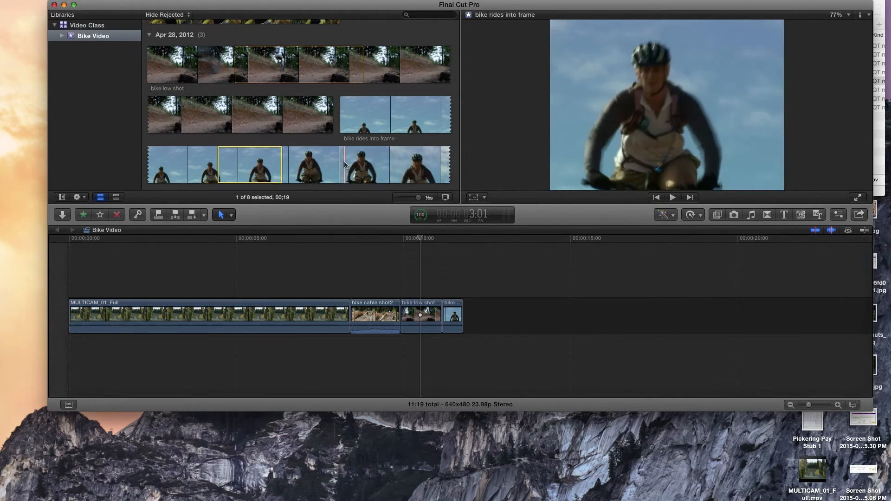
drag(344, 163, 449, 164)
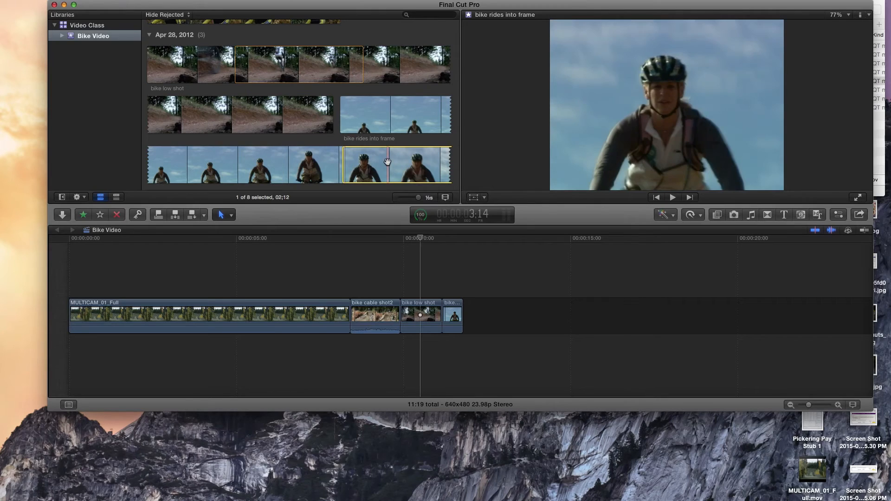
key(o)
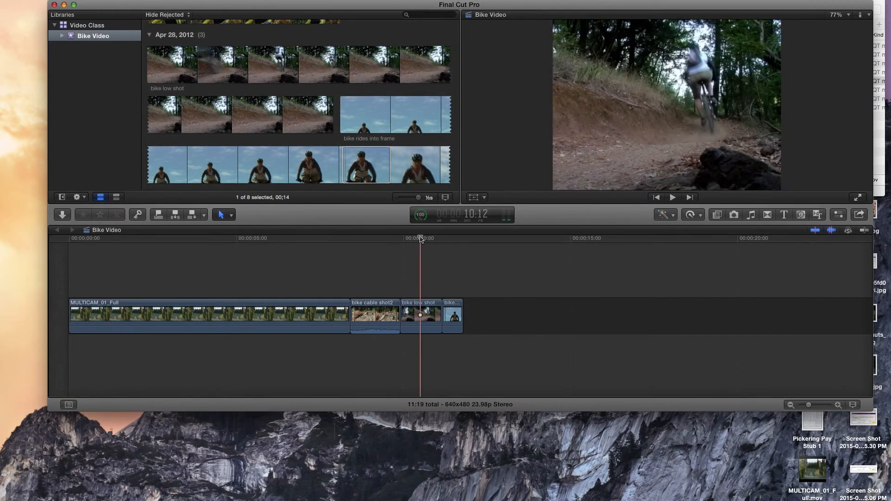
drag(421, 238, 420, 238)
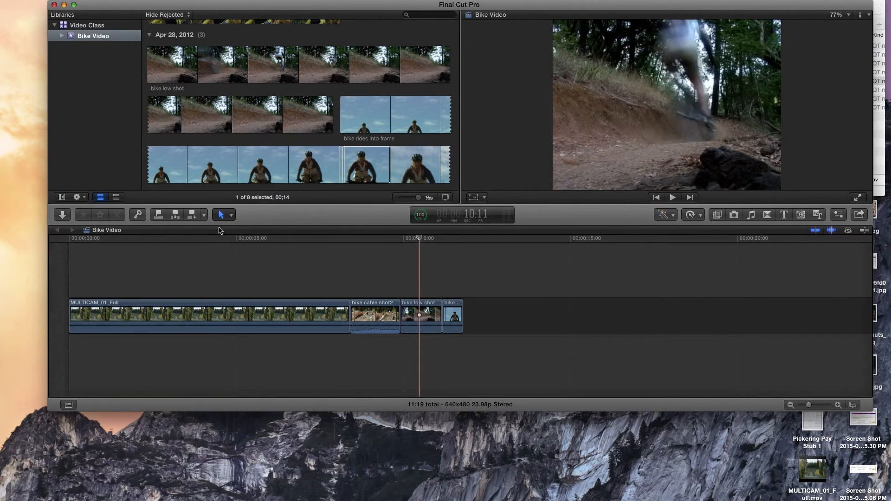
click(175, 215)
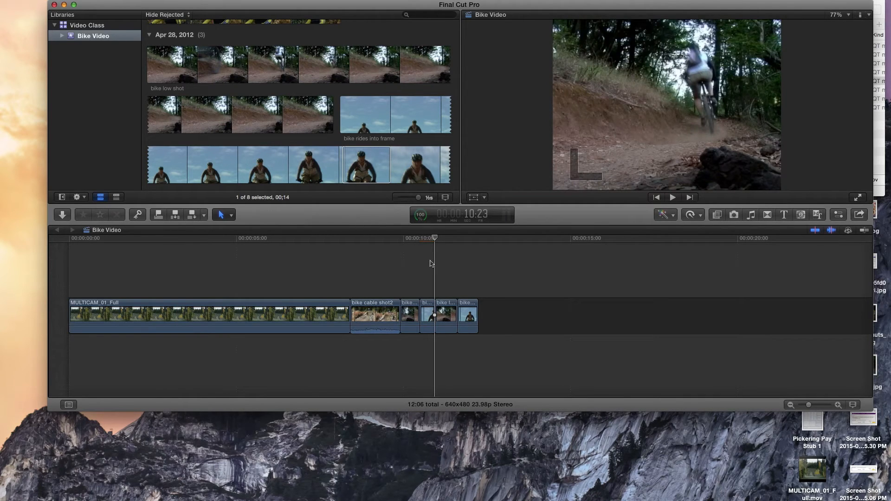
Set the browser filmstrips to 2 seconds per thumbnail.
click(388, 163)
scroll(388, 163, down, 1)
drag(420, 200, 417, 199)
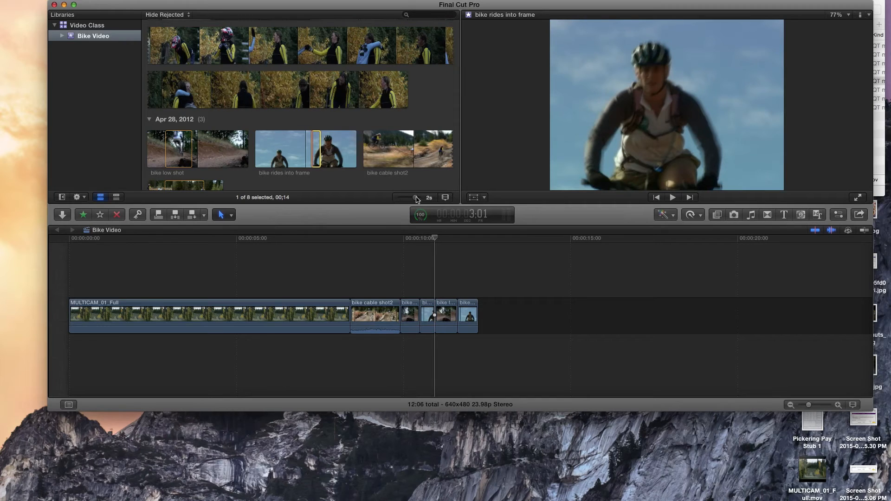
Extend the start of the last bike rides into frame clip in the timeline, and trim it back to a duration of 2:10.
click(470, 309)
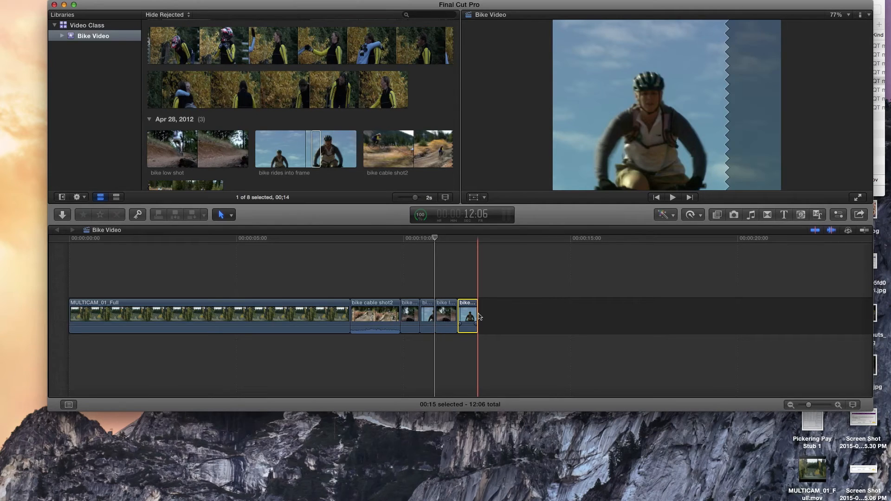
drag(479, 305, 397, 309)
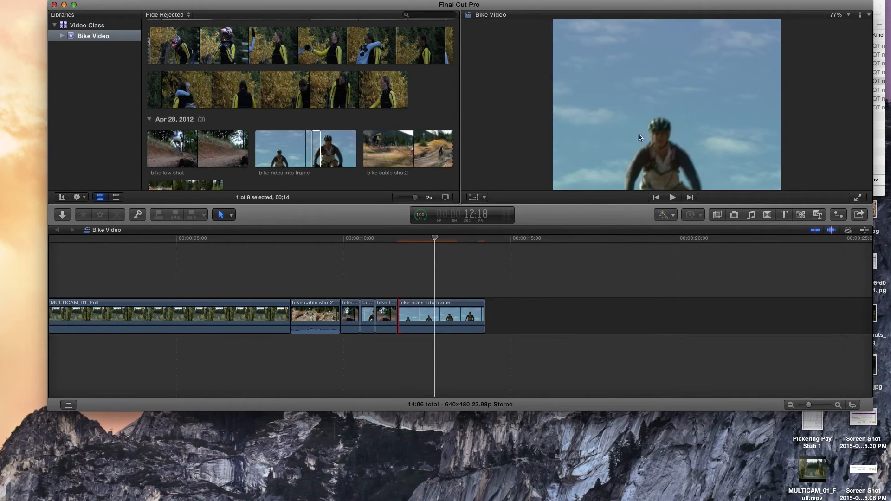
click(290, 147)
click(392, 286)
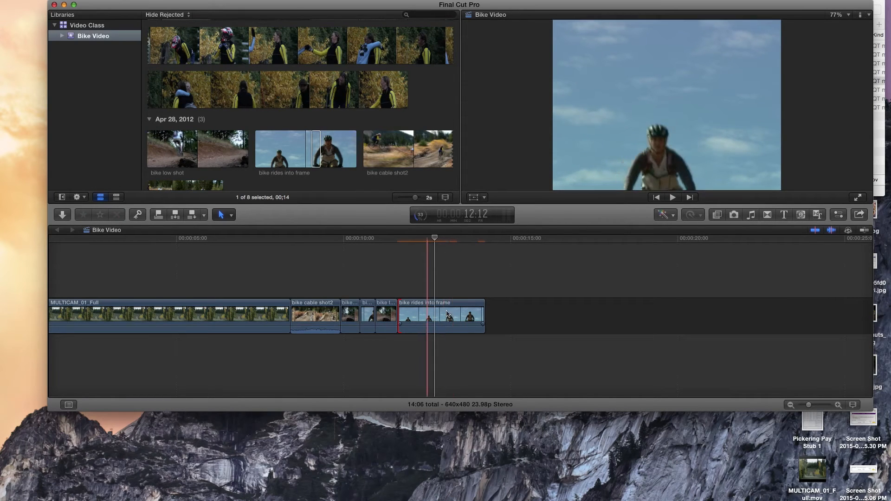
mouse_move(399, 307)
mouse_down()
mouse_move(457, 308)
mouse_move(406, 308)
mouse_up()
Delete the last bike rides into frame clip from the timeline and place the playhead at about 11:06.
click(442, 307)
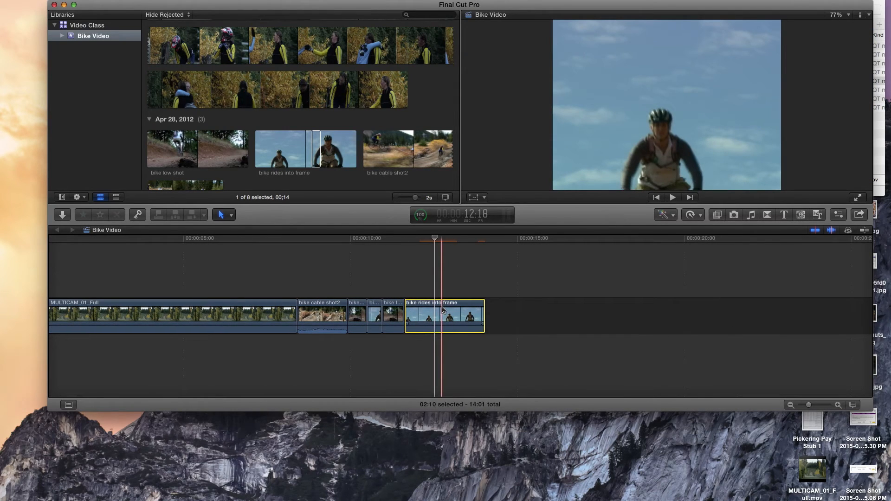
key(Delete)
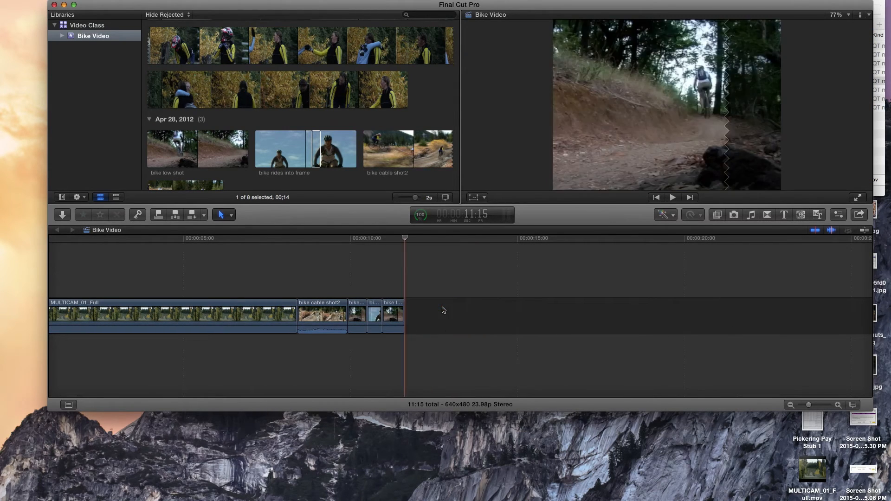
click(393, 238)
Reorder the timeline so the second bike low shot piece directly follows the first and bike cable shot2 comes last.
click(398, 307)
drag(397, 308, 313, 315)
drag(373, 308, 407, 303)
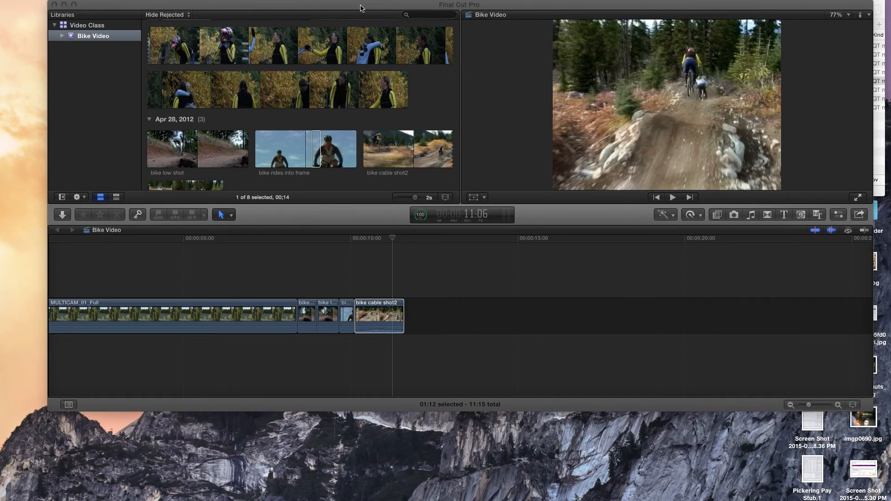
Split the bike cable shot2 clip in the timeline about 14 frames from its start with the Blade tool.
mouse_move(362, 13)
mouse_down()
mouse_move(359, 25)
mouse_move(350, 25)
mouse_up()
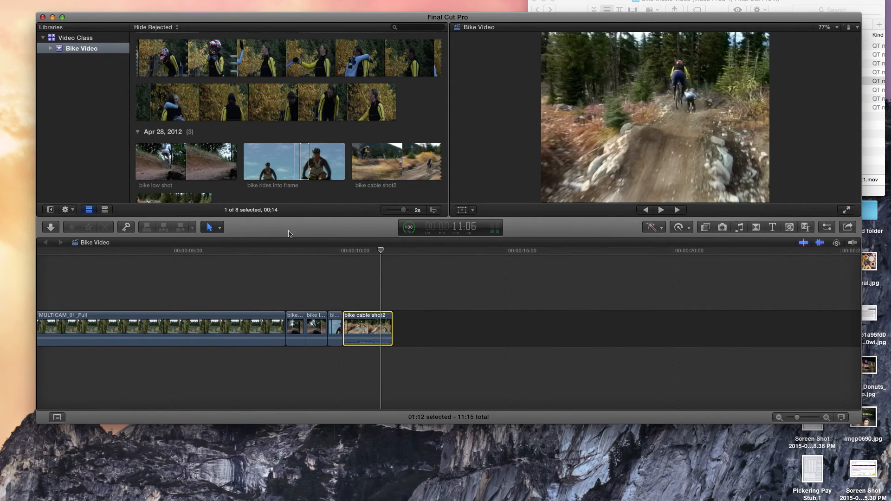
click(219, 228)
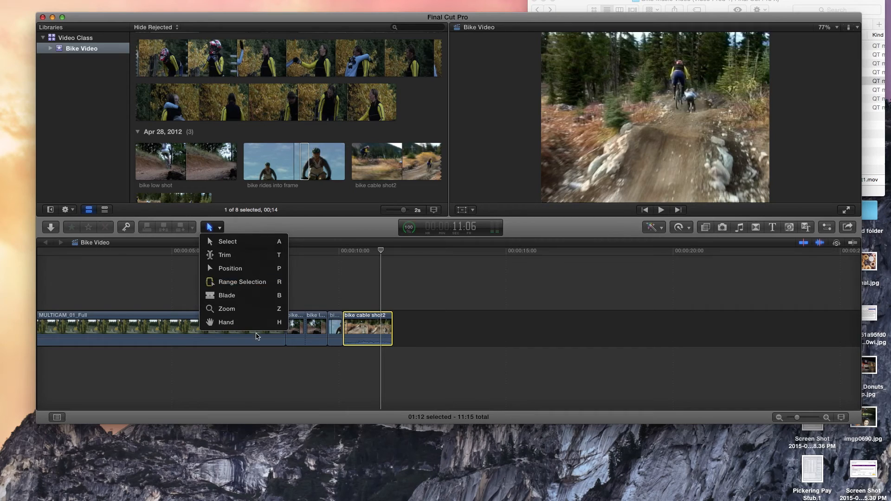
click(242, 296)
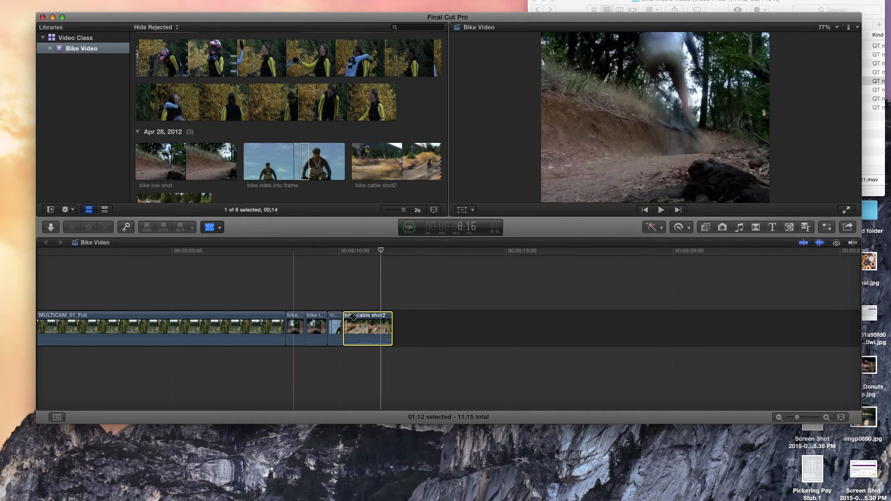
click(363, 325)
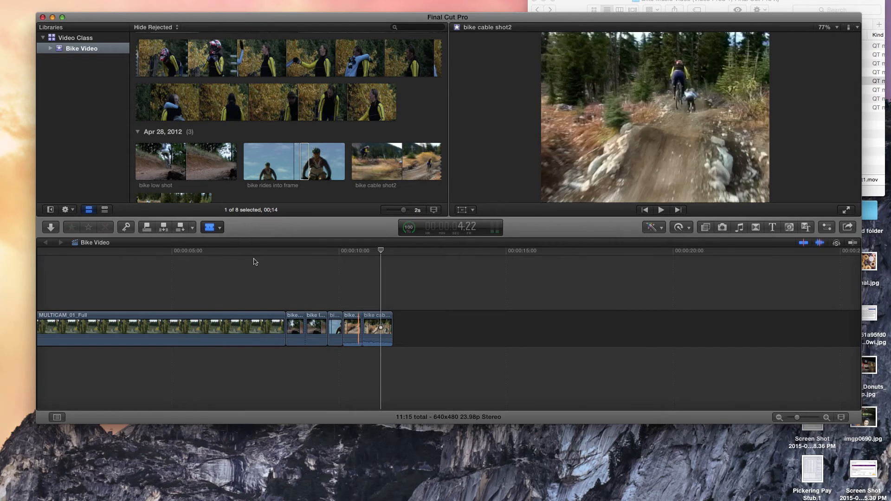
Return to the Select tool and delete the first piece of the split bike cable shot2 clip.
click(220, 228)
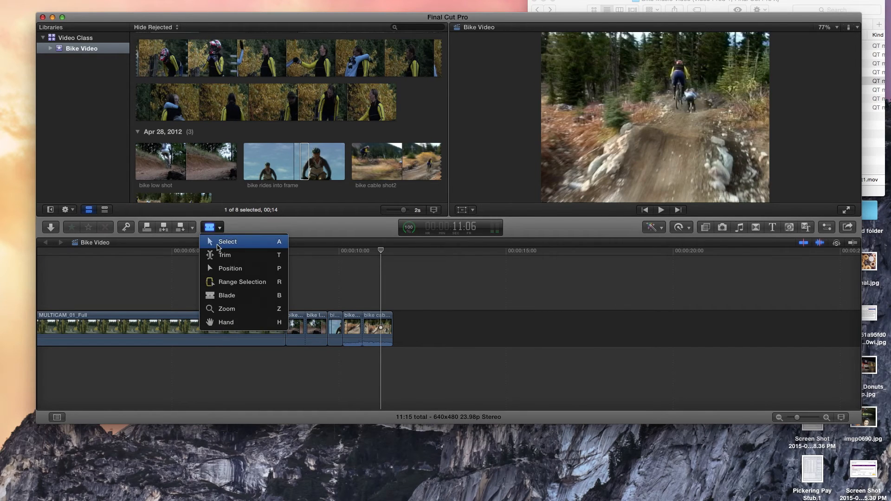
click(219, 244)
click(351, 323)
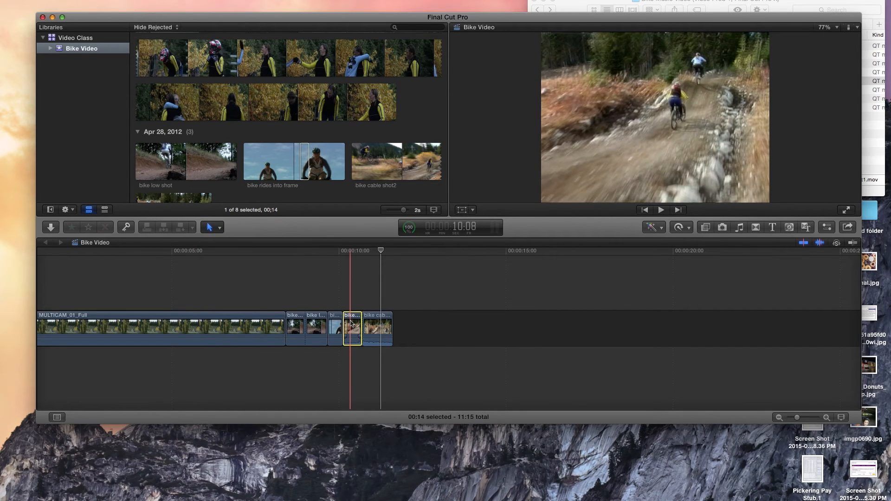
key(Delete)
click(219, 228)
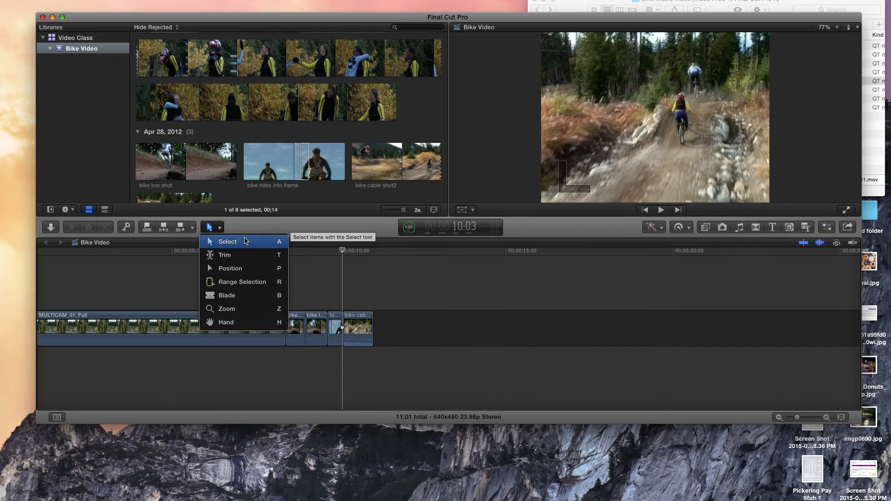
click(324, 274)
click(364, 319)
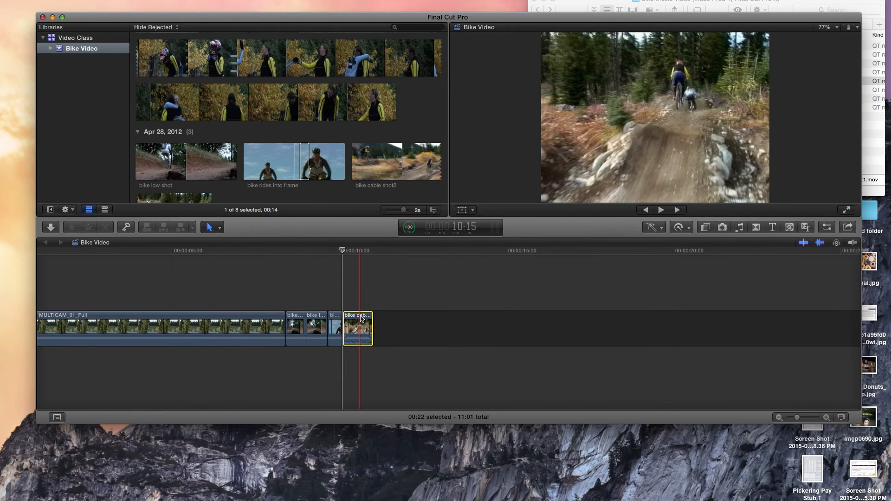
click(282, 271)
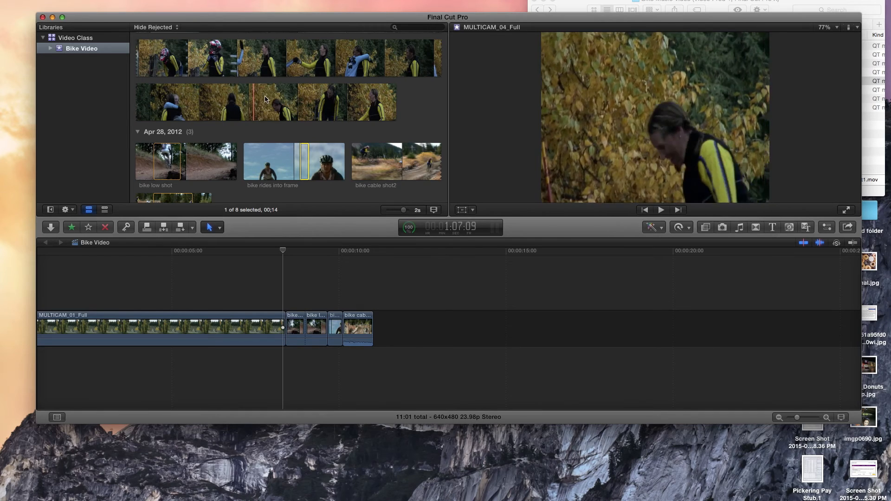
Append a 1:22 range of MULTICAM_04_Full to the timeline and trim the start of bike cable shot2 to a 0:11 duration.
drag(277, 97, 310, 98)
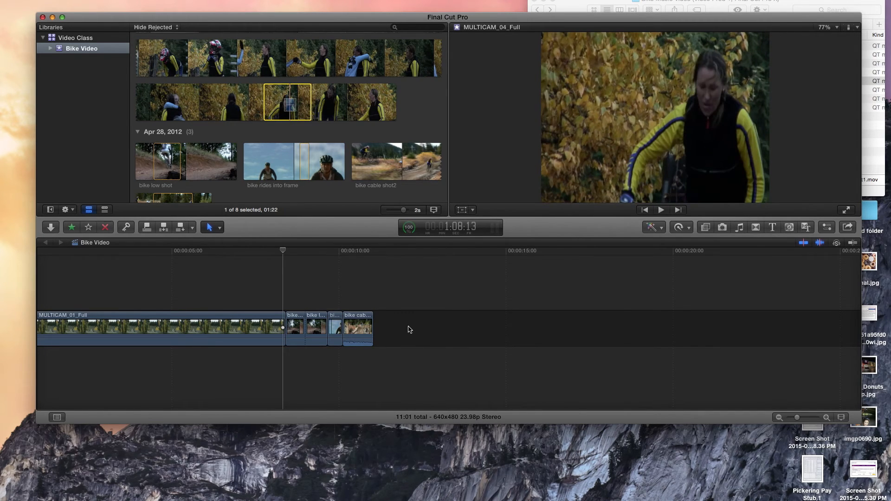
key(e)
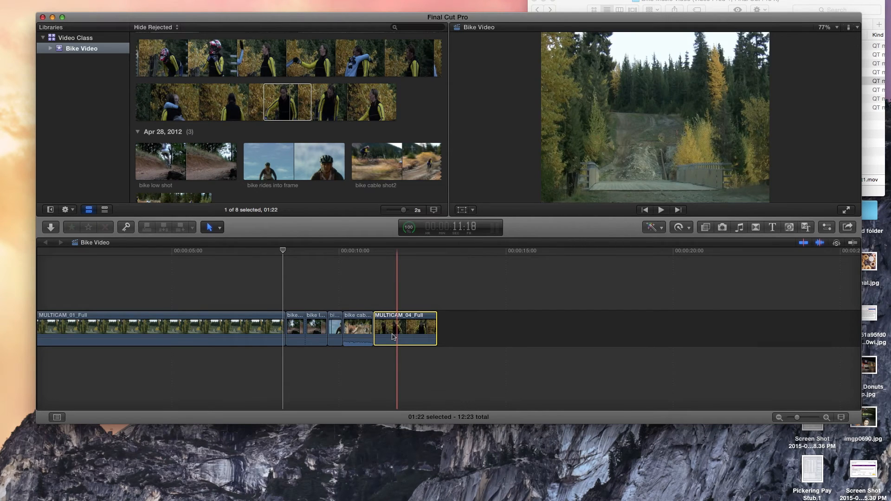
drag(344, 318, 359, 318)
Play back the timeline from the bike low shot pieces into MULTICAM_04_Full to review the cuts.
key(space)
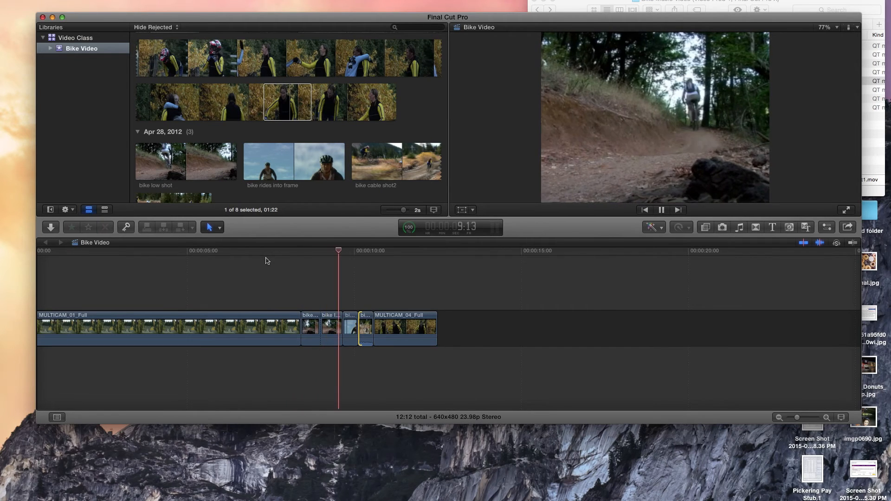
key(space)
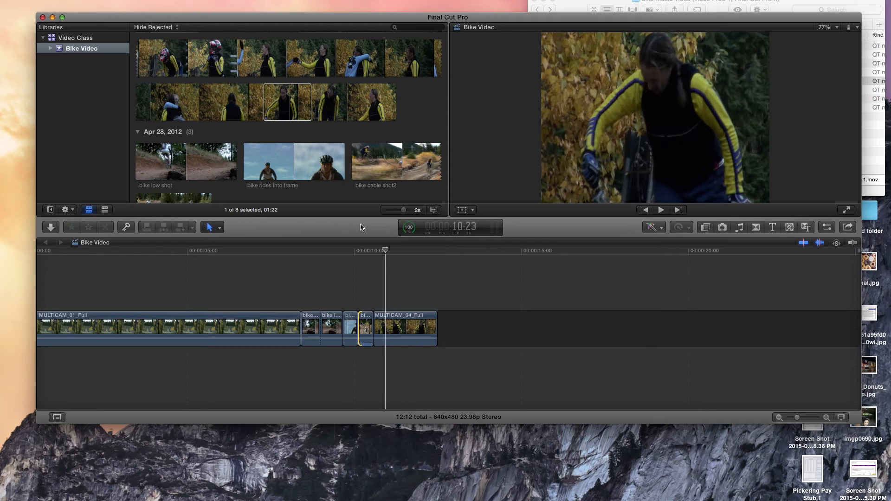
scroll(264, 295, left, 2)
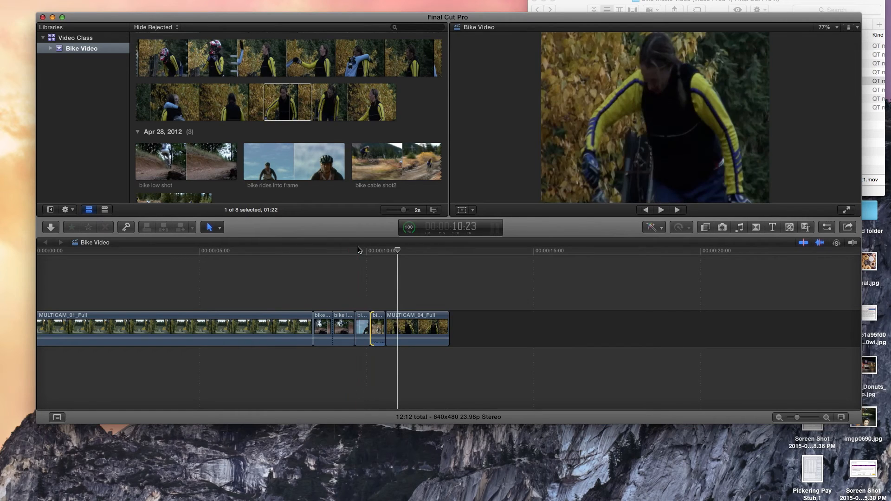
key(space)
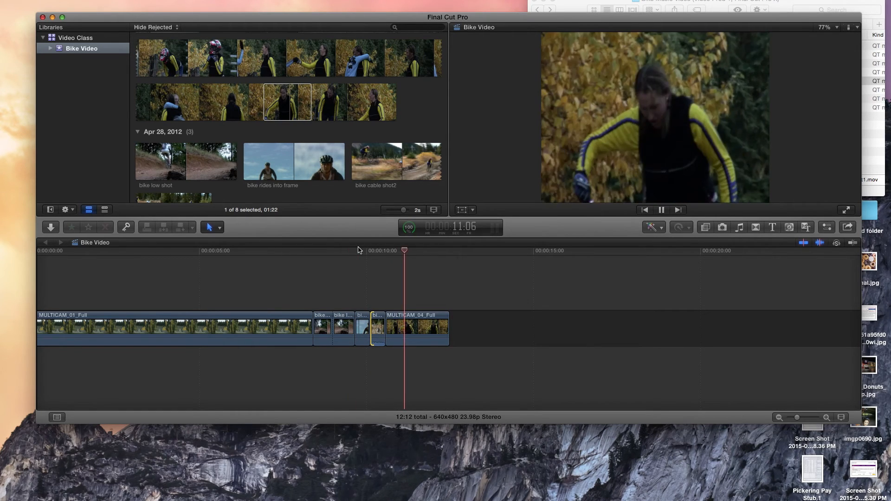
click(332, 250)
key(space)
key(space)
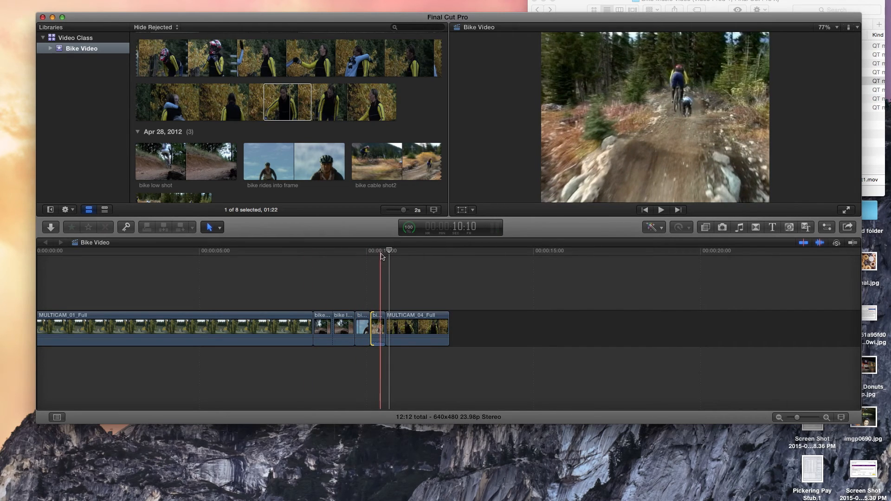
Detach the audio from the bike cable shot2 clip in the timeline and delete the detached audio.
click(378, 330)
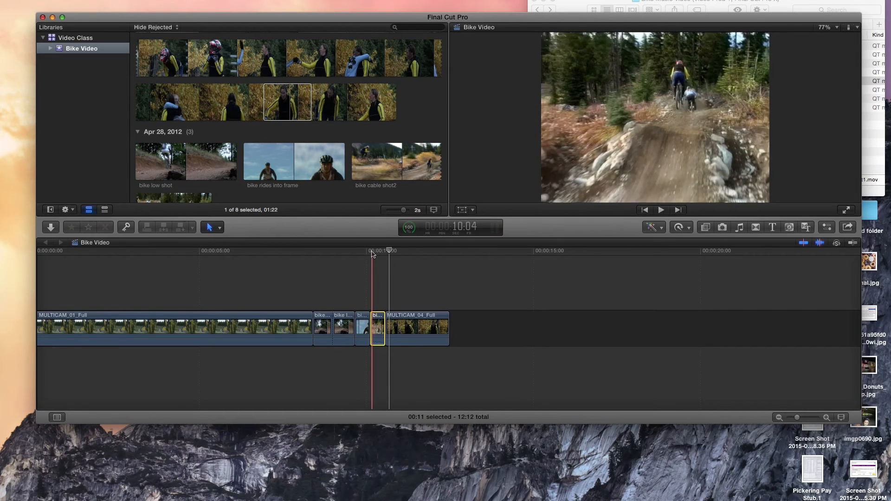
right_click(382, 330)
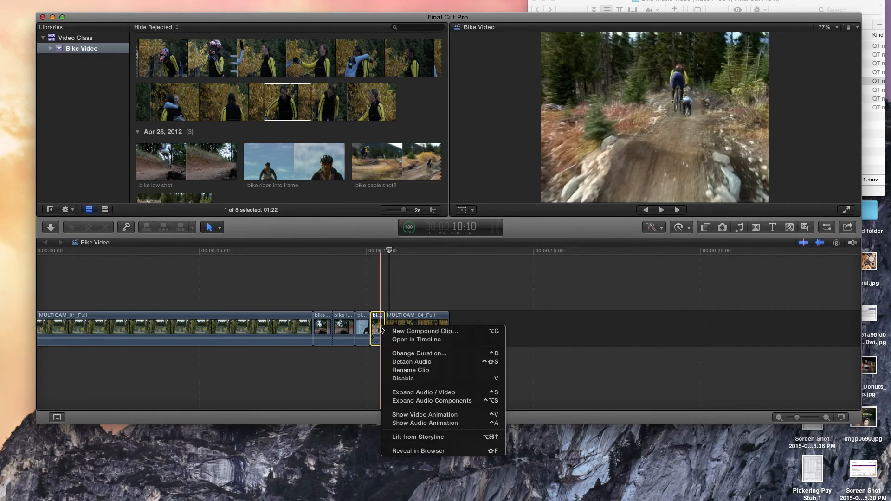
click(407, 362)
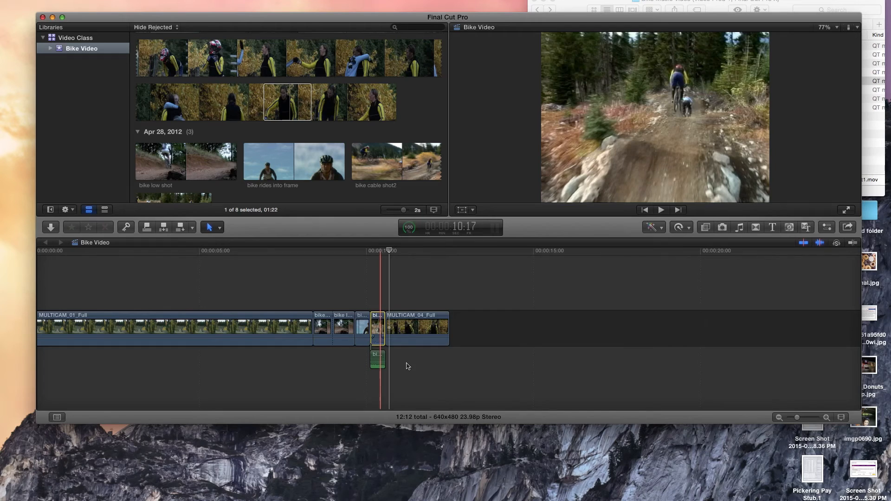
click(377, 356)
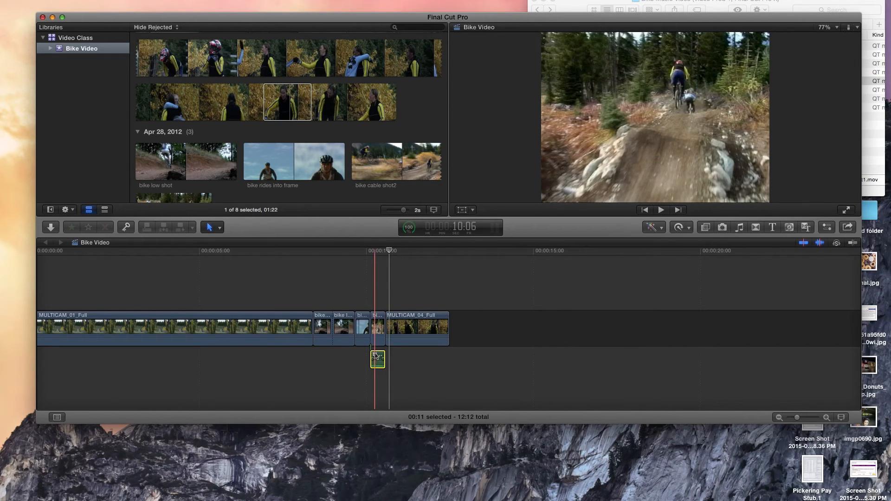
key(Delete)
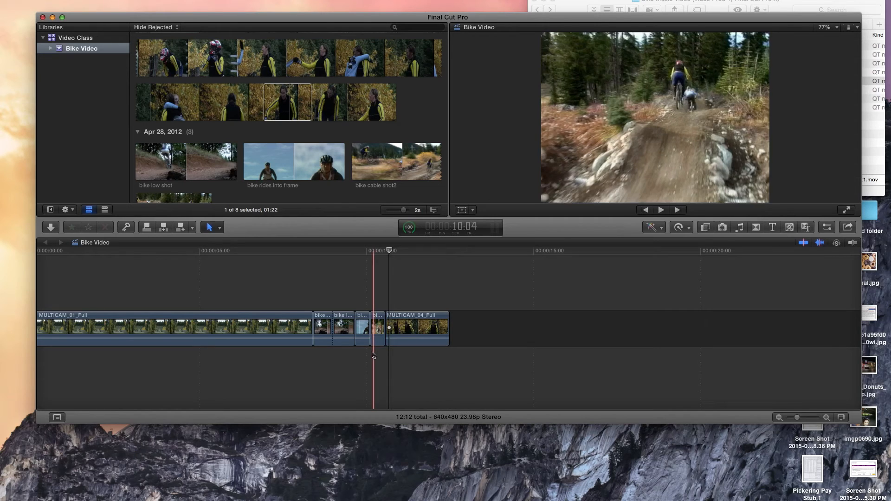
key(space)
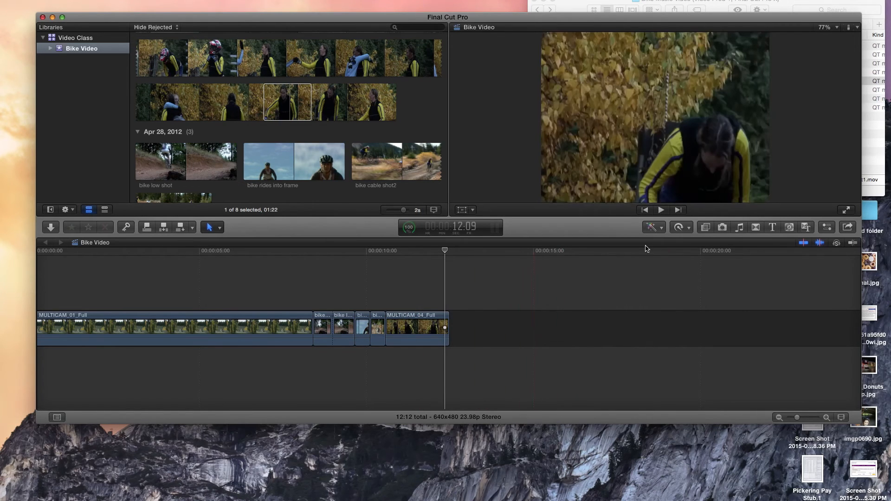
Add a Cross Dissolve transition between bike cable shot2 and MULTICAM_04_Full and play it back.
click(757, 228)
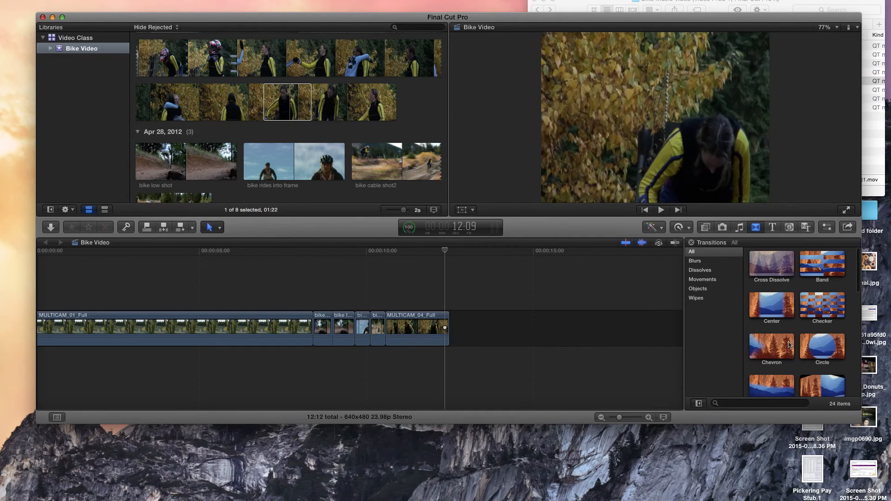
scroll(784, 346, down, 2)
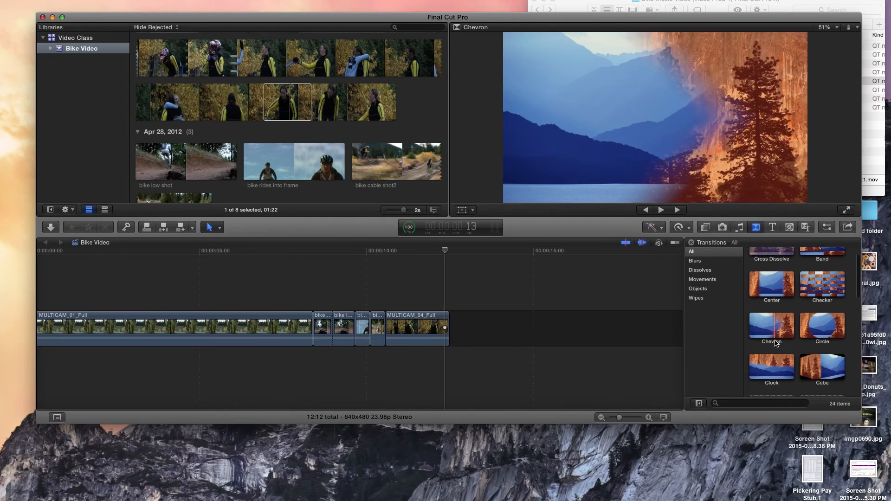
scroll(776, 340, up, 2)
drag(771, 265, 404, 327)
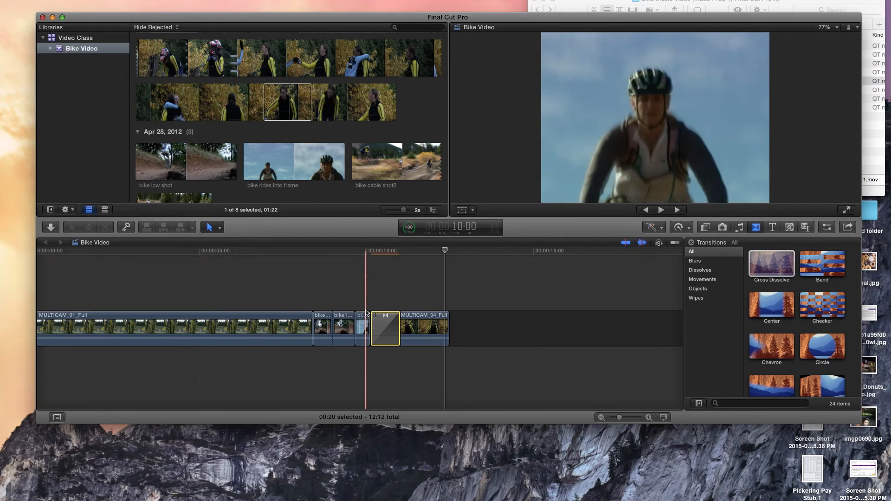
key(space)
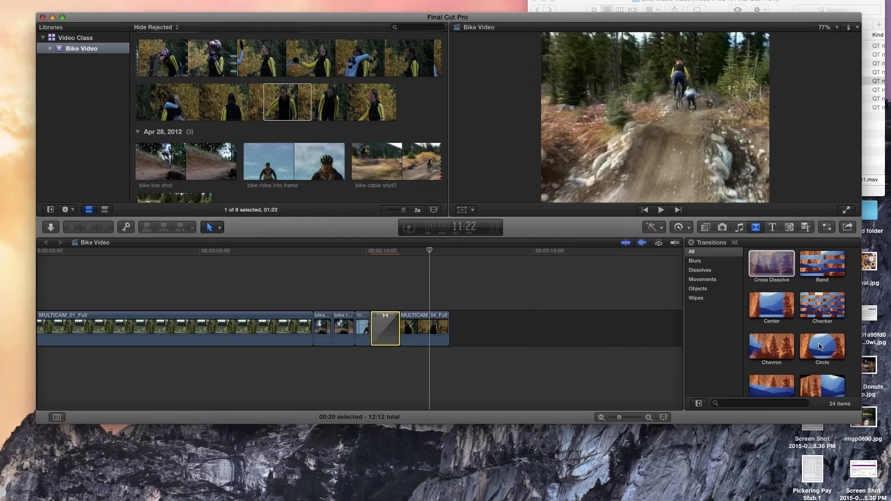
Add a Circle transition between the two bike low shot pieces and play it back.
drag(824, 345, 641, 344)
drag(822, 346, 334, 327)
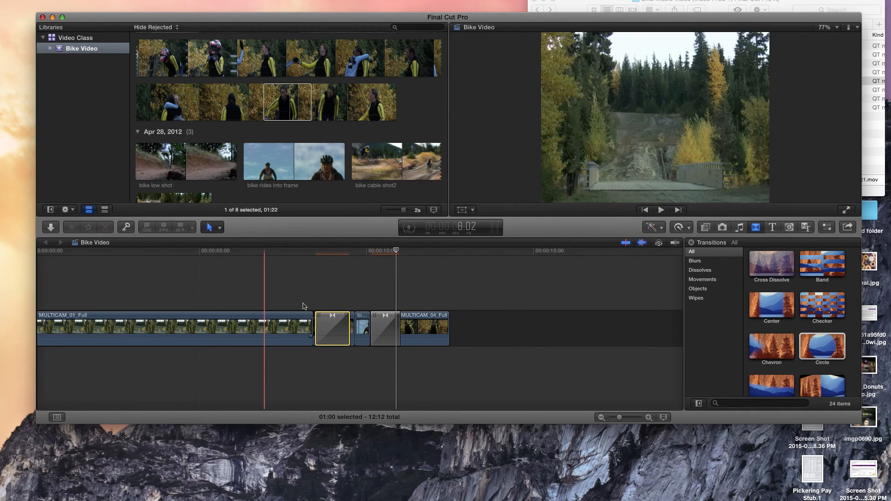
key(space)
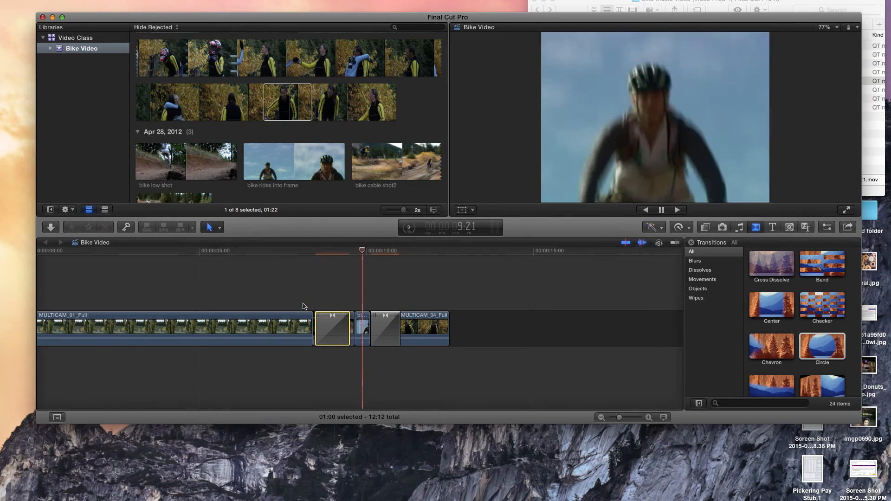
key(space)
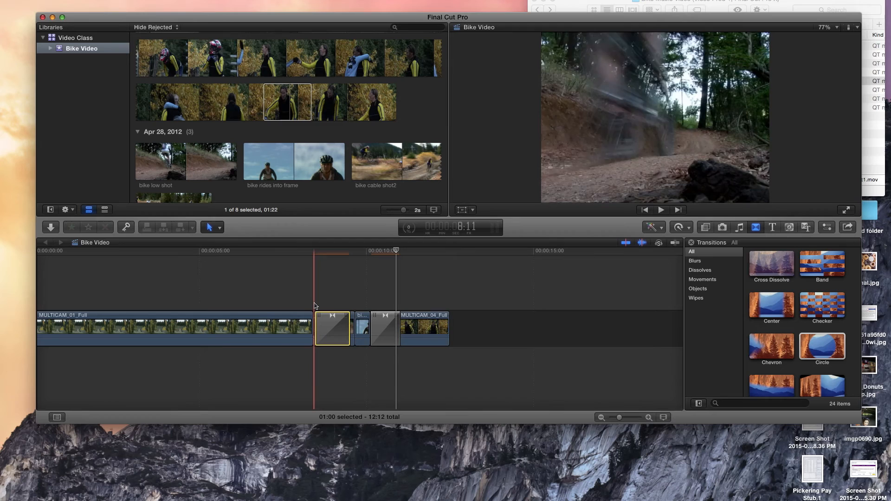
Lengthen the Circle transition between the bike low shot pieces slightly in the Precision Editor.
double_click(339, 330)
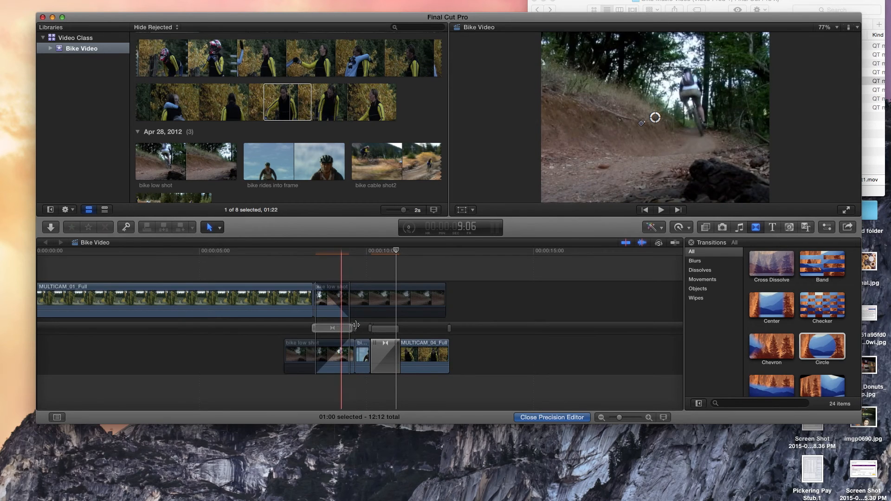
drag(352, 329, 288, 329)
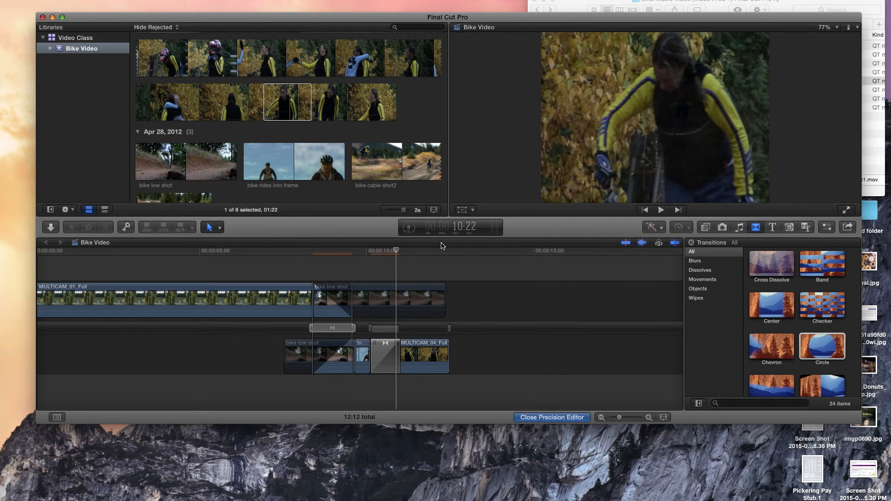
key(Escape)
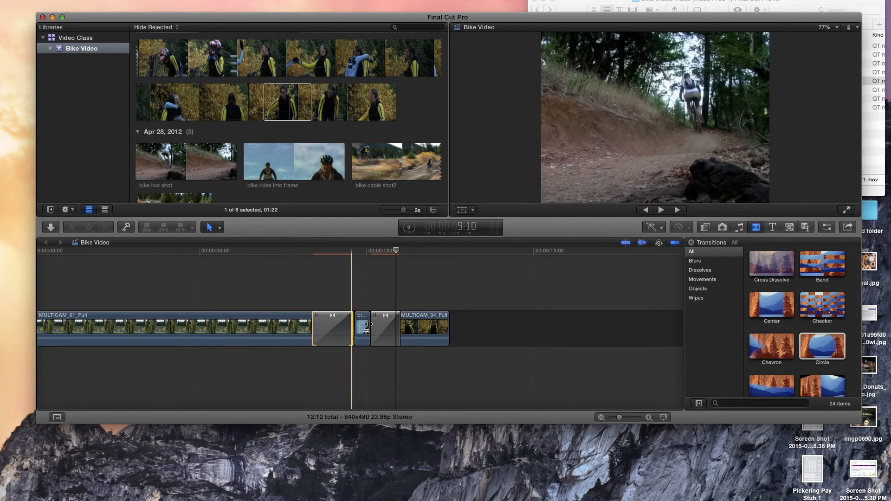
Delete the Circle transition between the two bike low shot pieces and select the second piece.
click(363, 321)
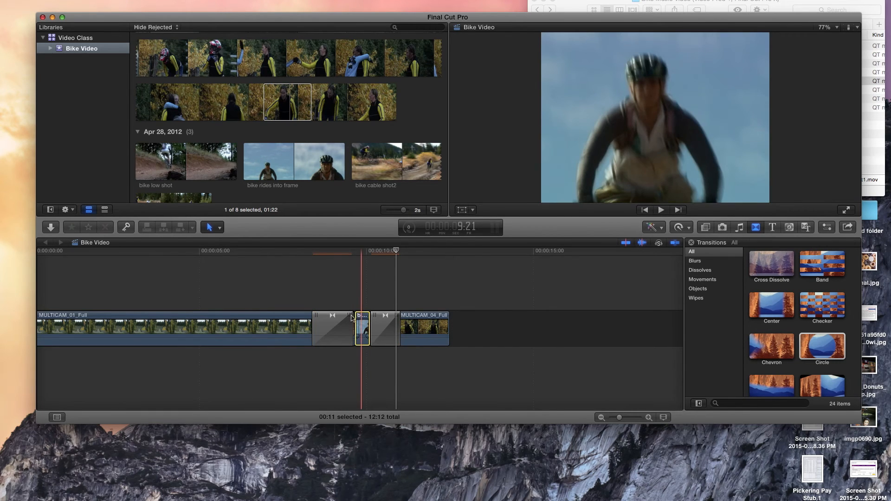
click(329, 316)
key(Delete)
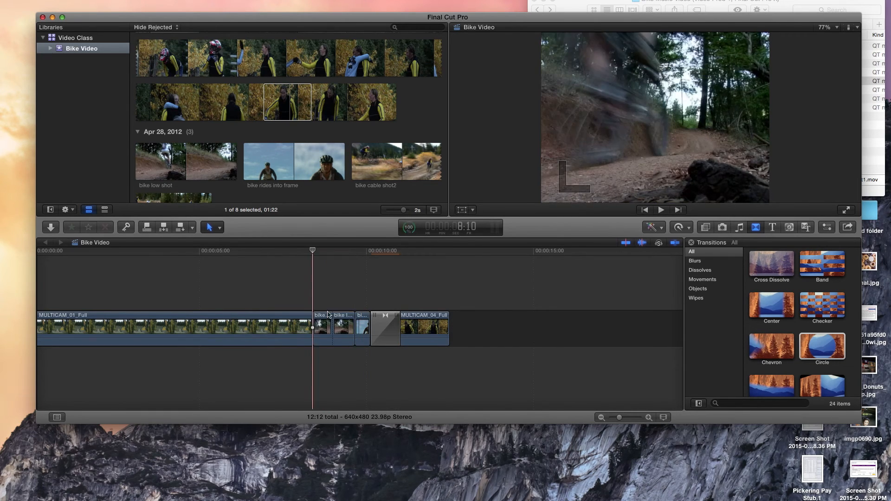
click(341, 318)
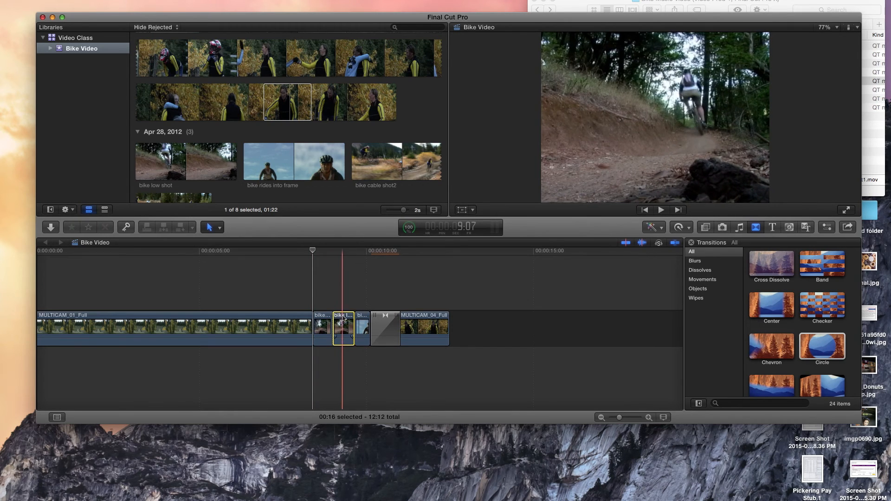
Delete the second bike low shot piece and add a Circle transition between MULTICAM_01_Full and the remaining bike low shot.
key(Delete)
drag(819, 351, 314, 329)
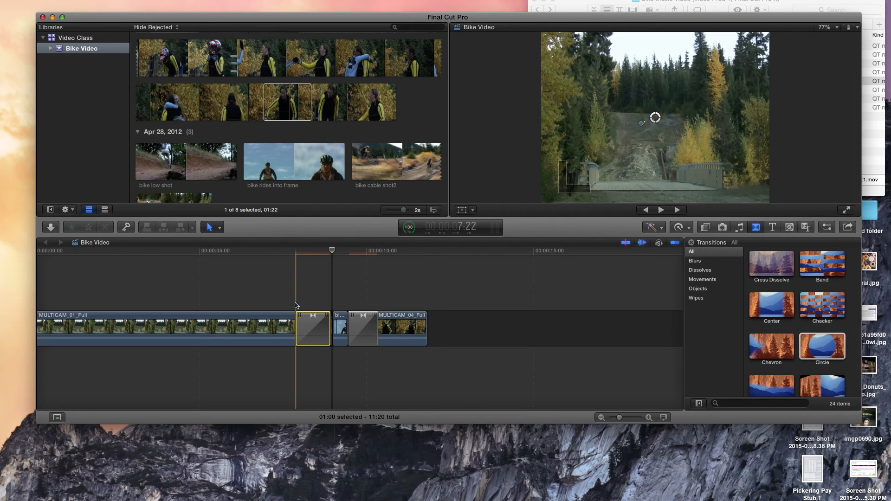
Lengthen the Circle transition after MULTICAM_01_Full slightly in the Precision Editor, close the editor and play the transition back.
double_click(306, 326)
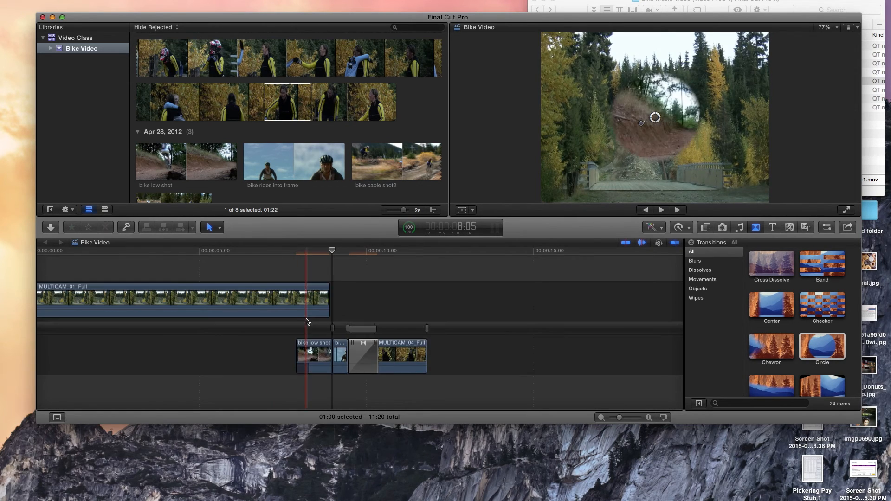
drag(310, 325, 385, 327)
drag(291, 328, 220, 326)
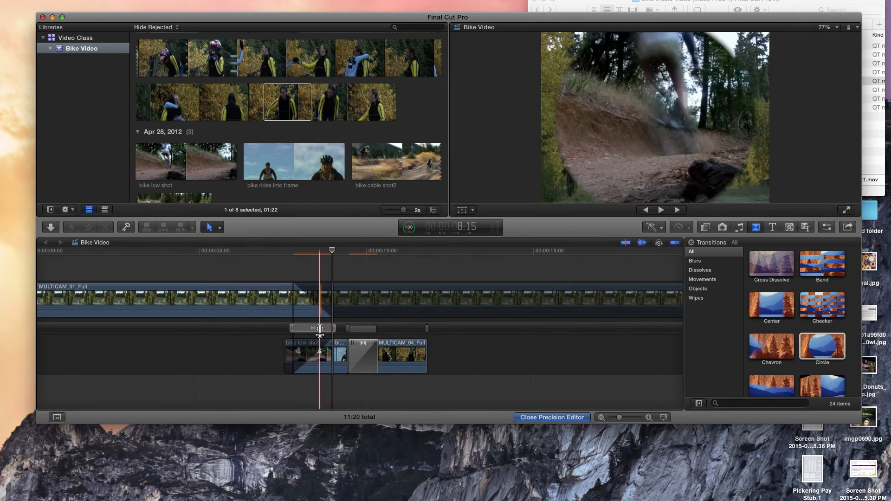
double_click(320, 329)
key(space)
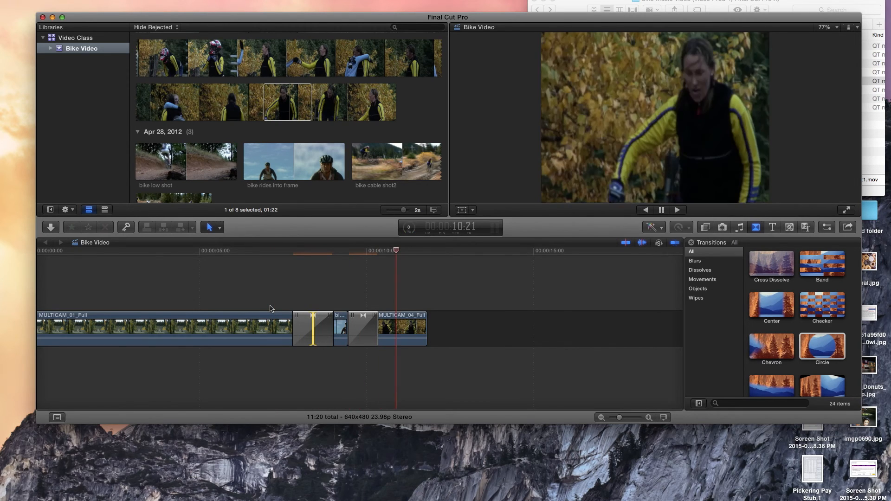
key(space)
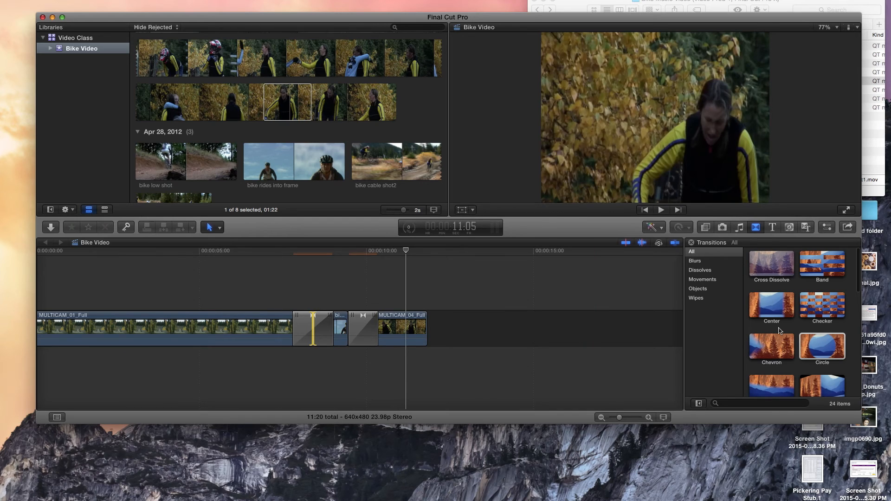
Look through the available transitions, titles, Distortion audio effects and video effects, and try Simple Border on MULTICAM_04_Full.
scroll(775, 334, down, 3)
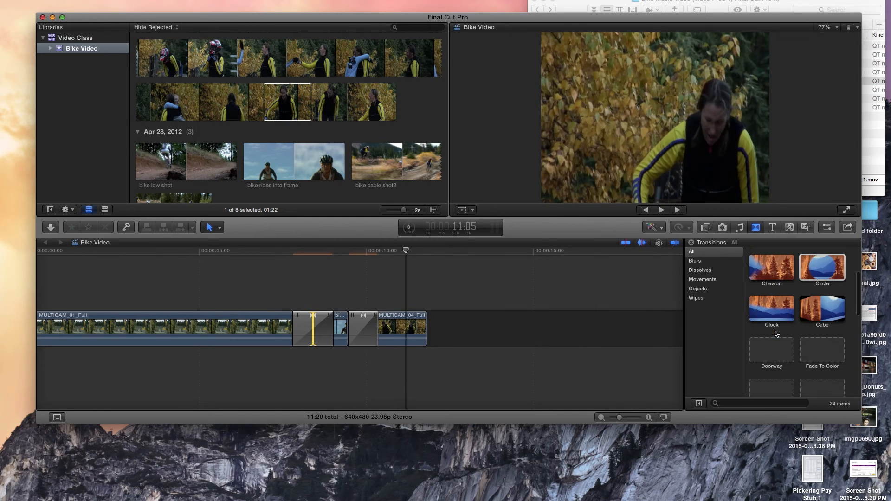
click(772, 227)
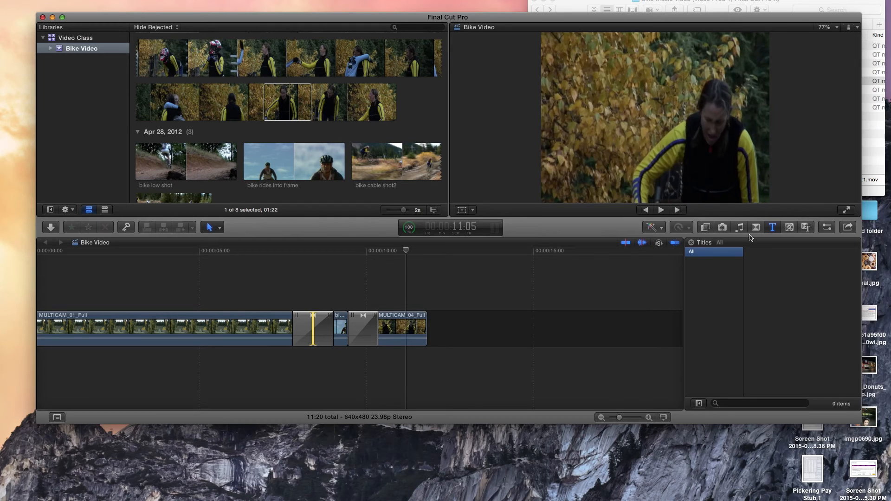
click(705, 228)
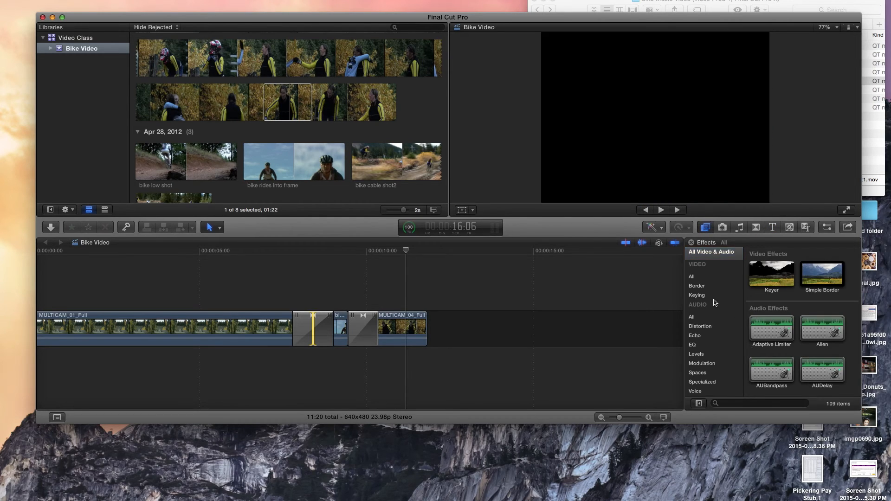
click(715, 326)
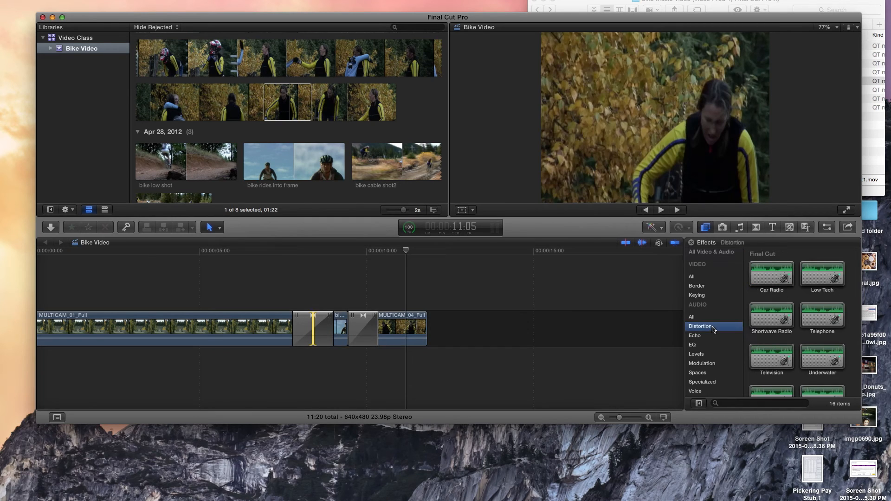
click(704, 288)
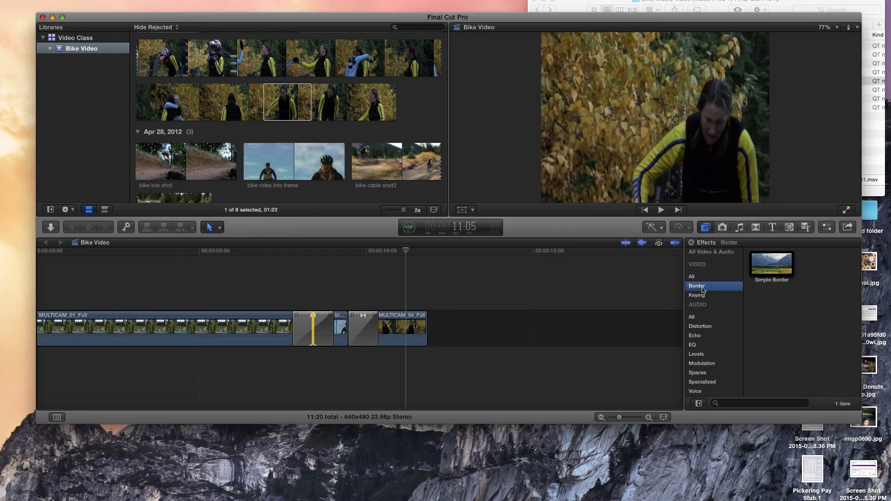
click(704, 296)
click(699, 277)
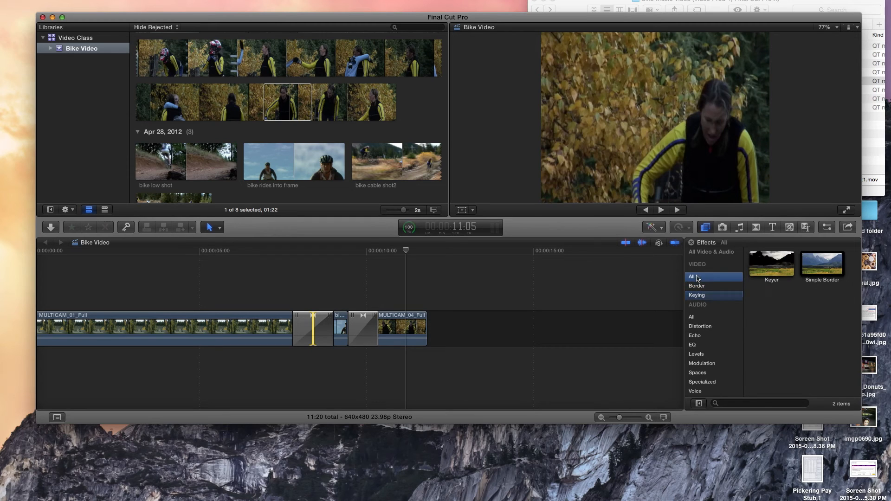
drag(821, 265, 411, 321)
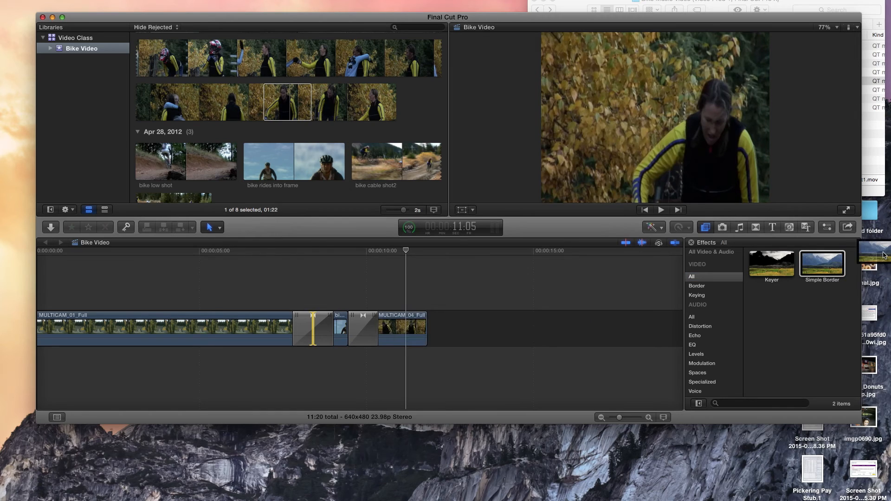
Show the music and sound library and look through the iLife Sound Effects folders.
click(739, 227)
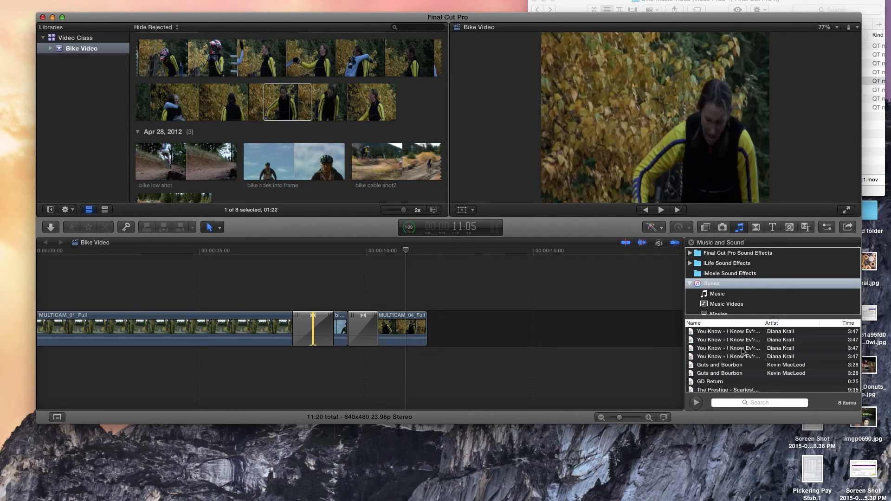
click(690, 263)
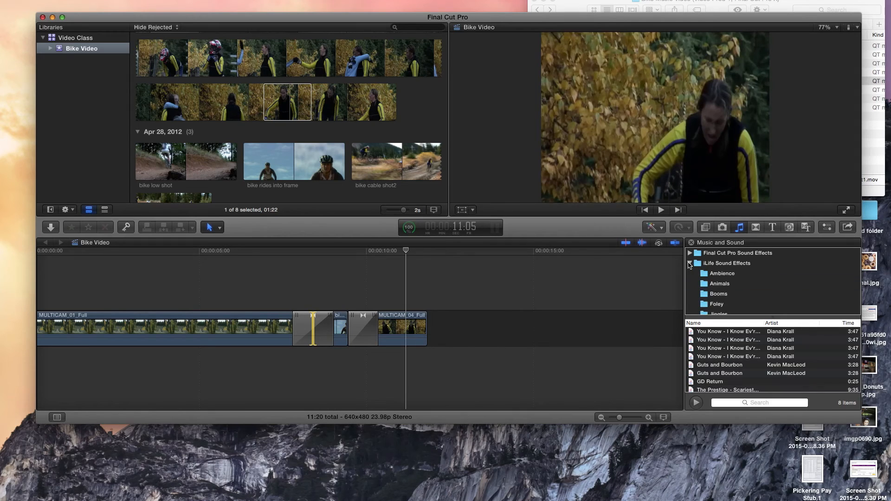
scroll(713, 296, down, 2)
scroll(712, 297, up, 2)
click(690, 263)
Preview Bird Chicken and Bee Swarming sounds from the Animals folder of the Final Cut Pro Sound Effects.
click(690, 254)
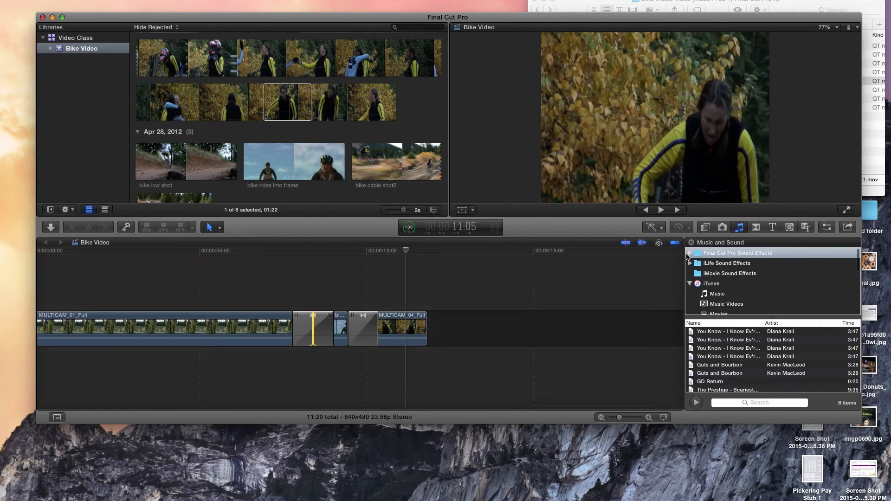
click(690, 253)
click(706, 277)
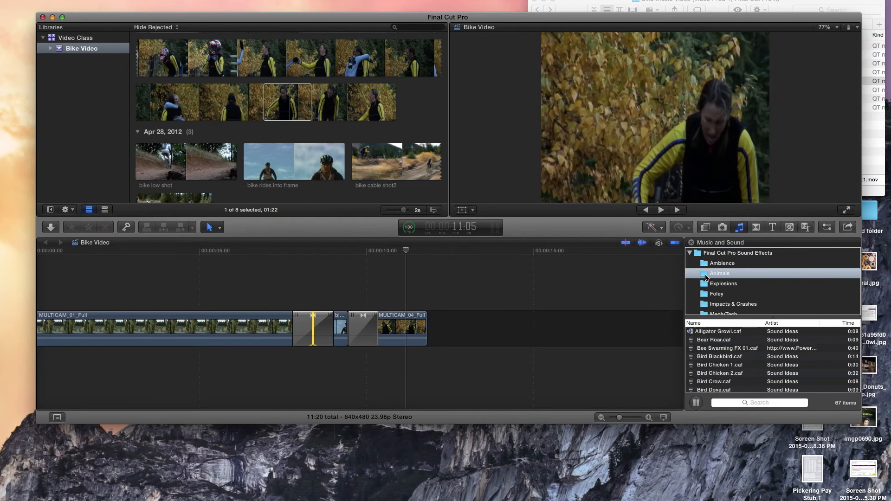
click(722, 365)
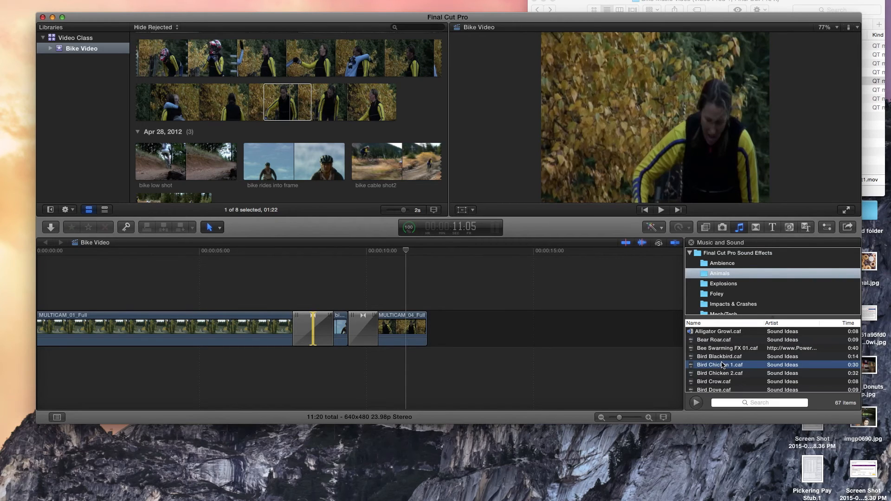
click(721, 349)
key(space)
click(720, 374)
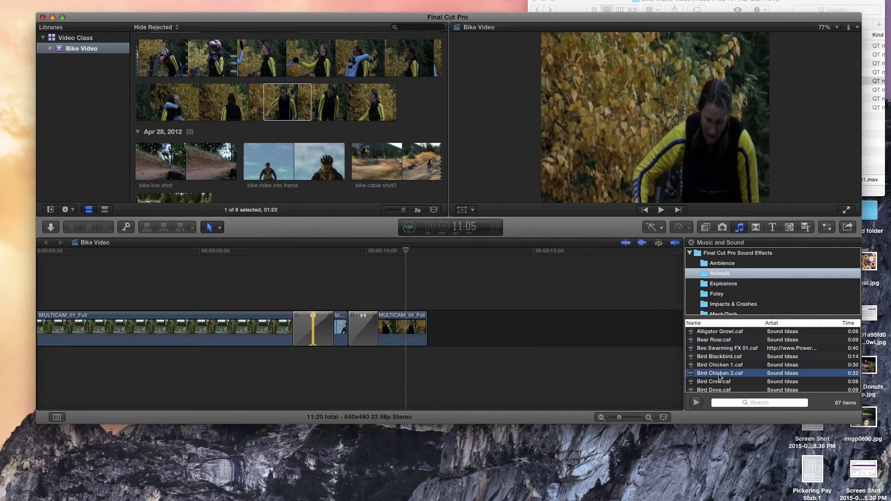
Collapse the Final Cut Pro Sound Effects folder and list the songs in the iTunes Music library.
click(690, 253)
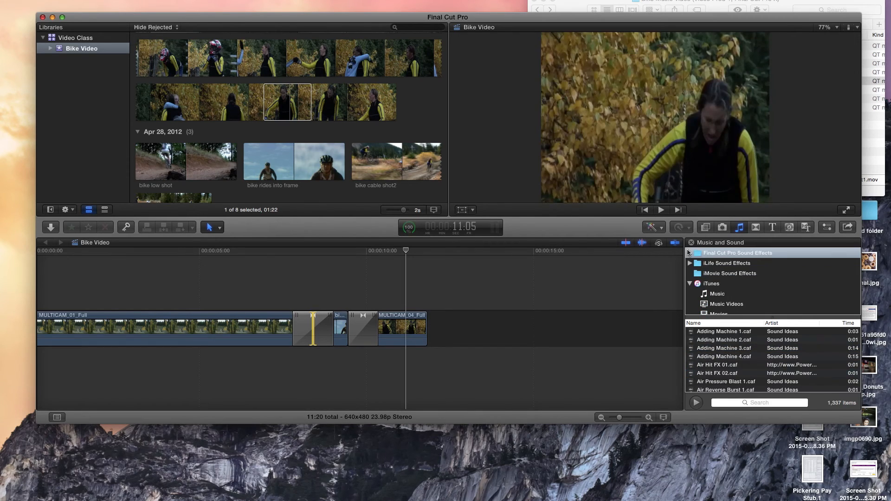
click(705, 292)
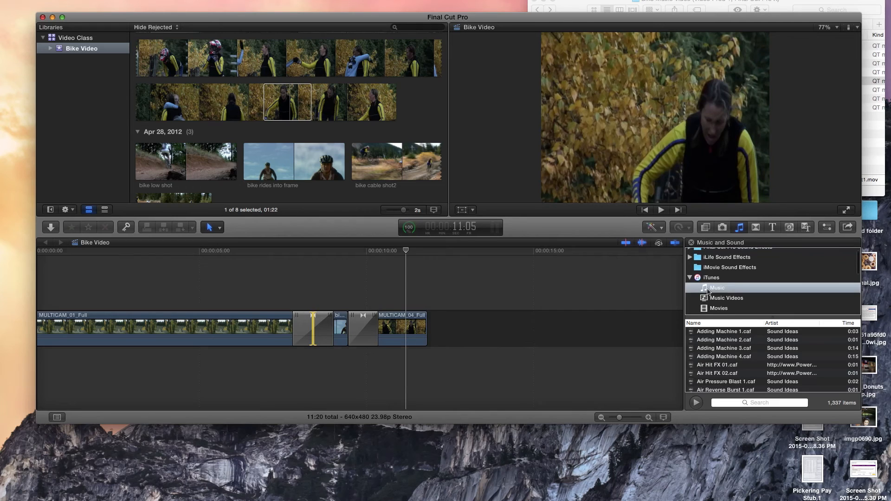
scroll(719, 361, up, 1)
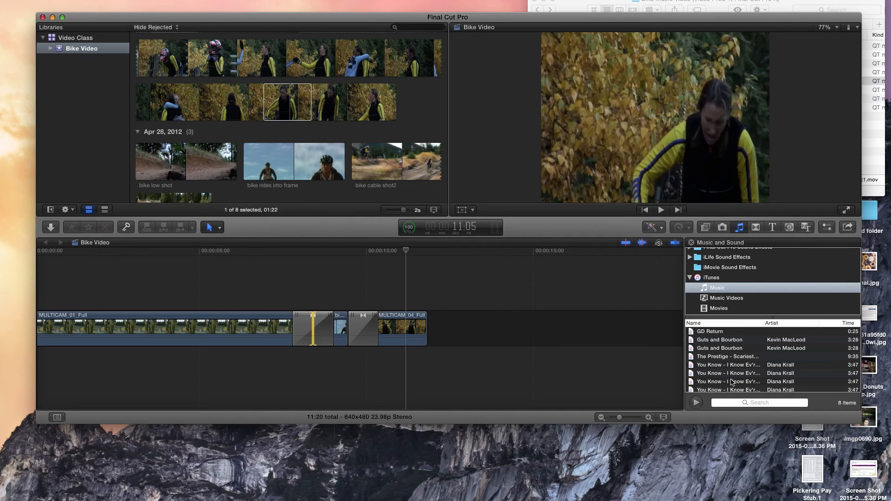
drag(727, 376, 427, 339)
drag(274, 337, 261, 343)
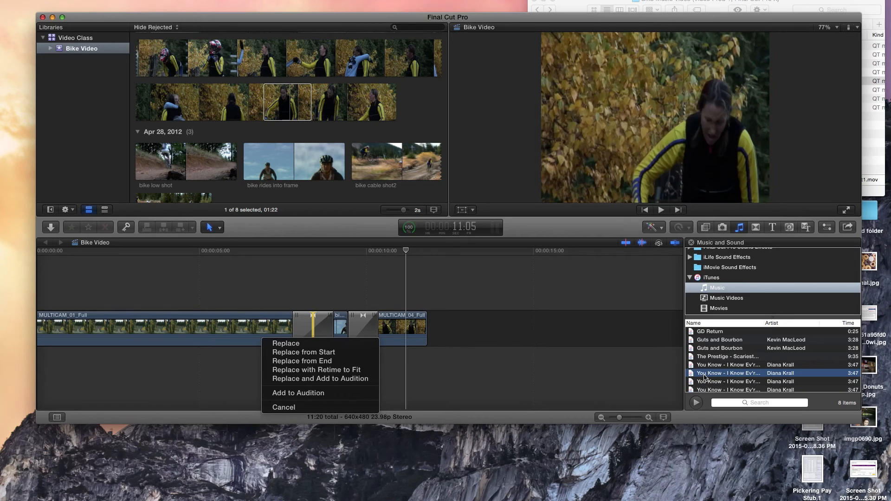
click(315, 408)
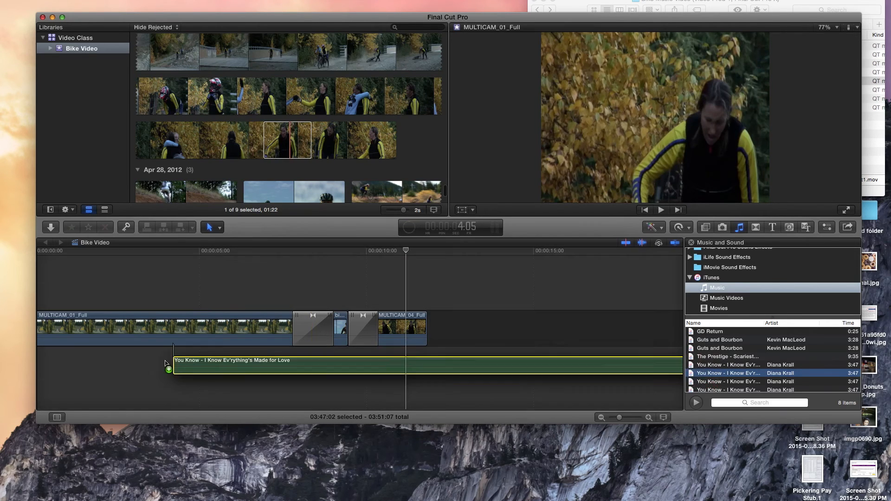
Place the song "You Know - I Know Ev'rything's Made for Love" beneath the video clips, starting at the beginning of the timeline.
drag(167, 367, 155, 364)
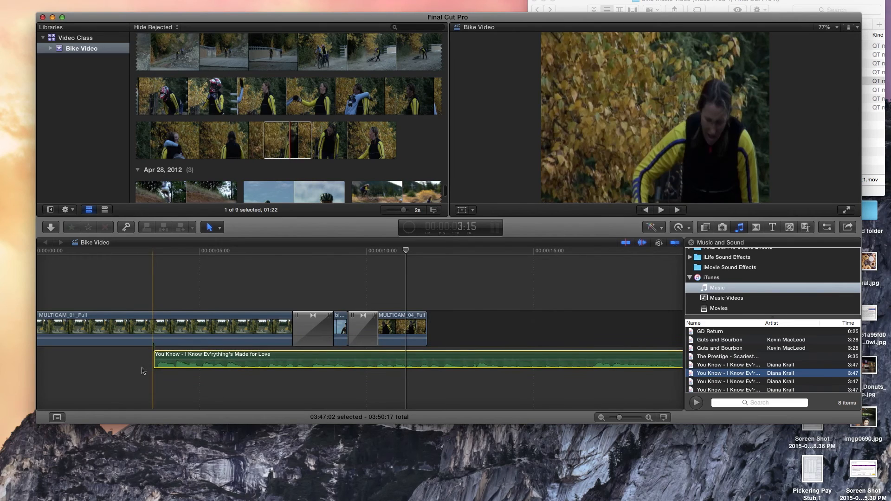
scroll(144, 369, left, 2)
drag(206, 357, 85, 358)
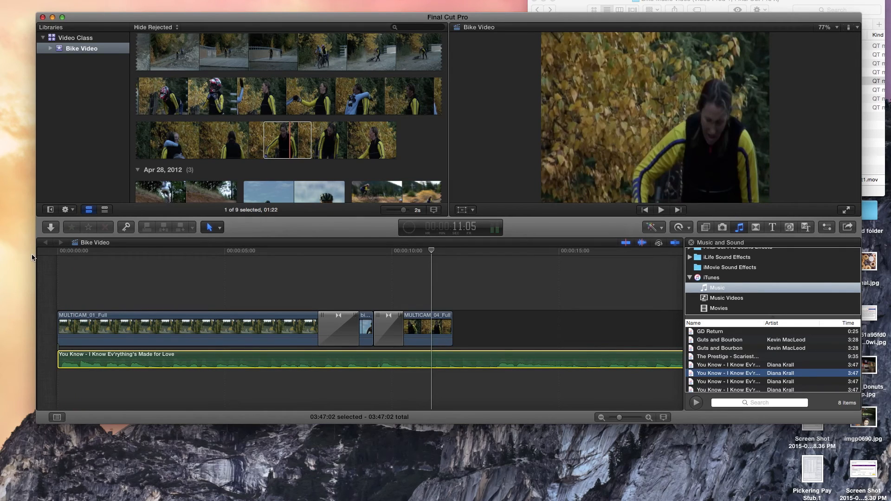
Raise the playback volume and play the project from its beginning to check the clips with the music.
key(space)
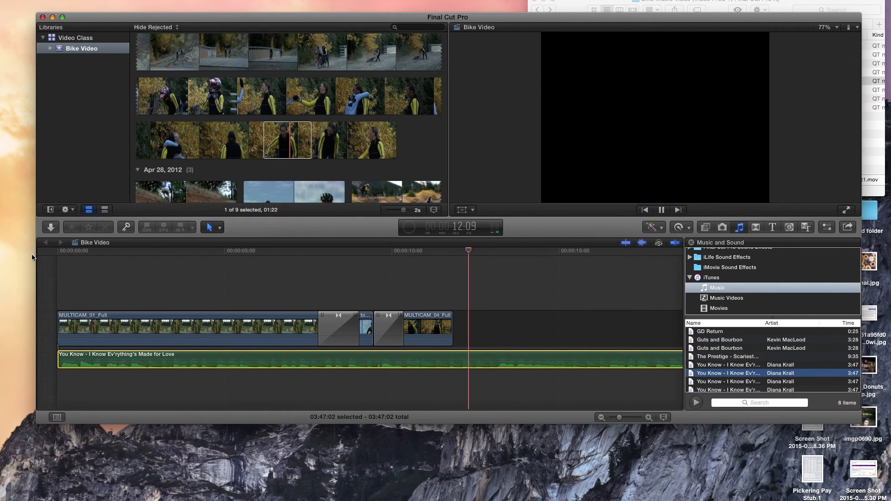
key(XF86AudioRaiseVolume)
key(space)
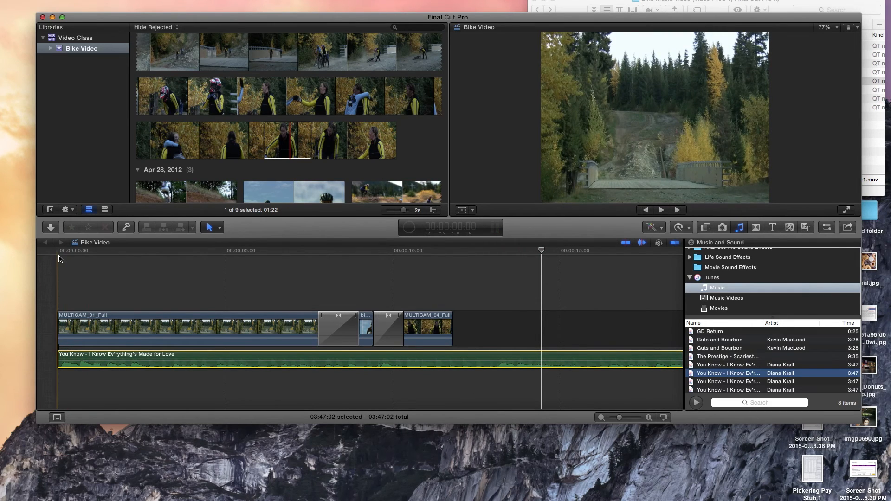
key(space)
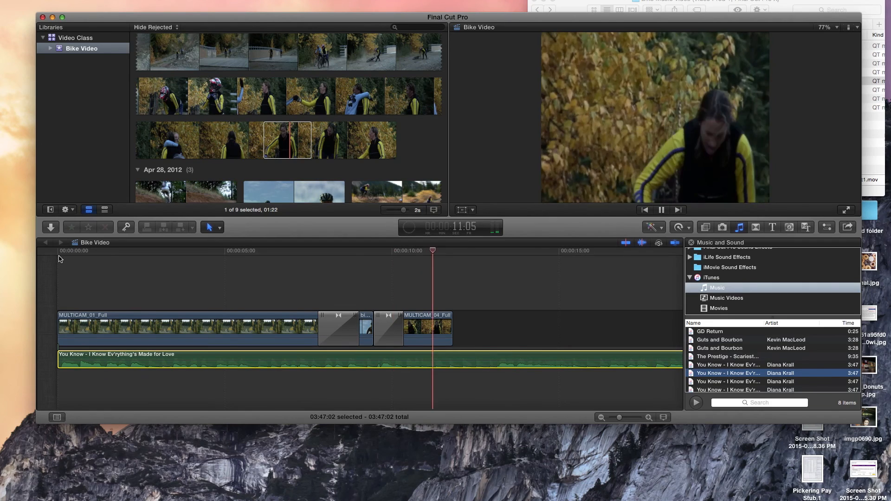
key(space)
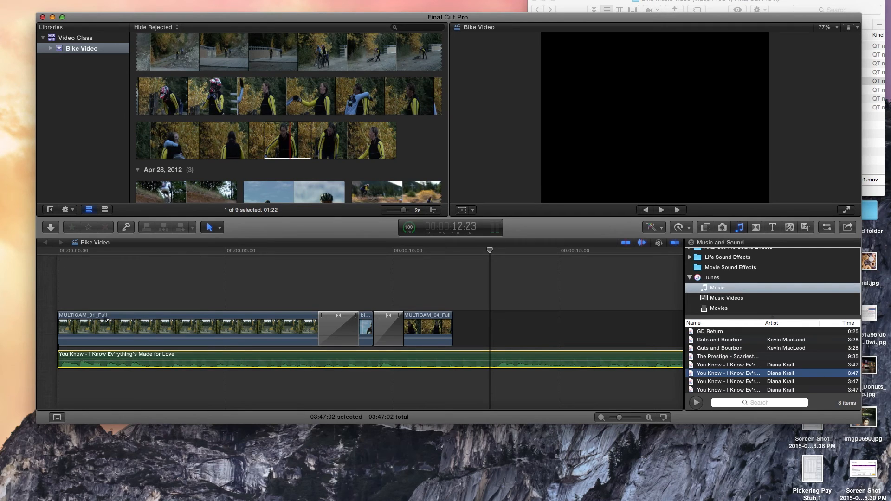
Trim the end of the song so that it lasts about 01:13:23.
drag(619, 417, 612, 419)
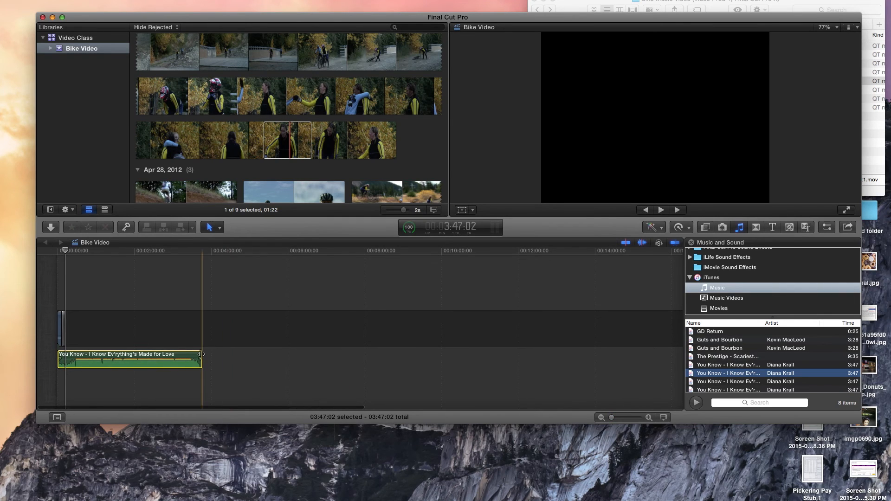
drag(202, 359, 101, 358)
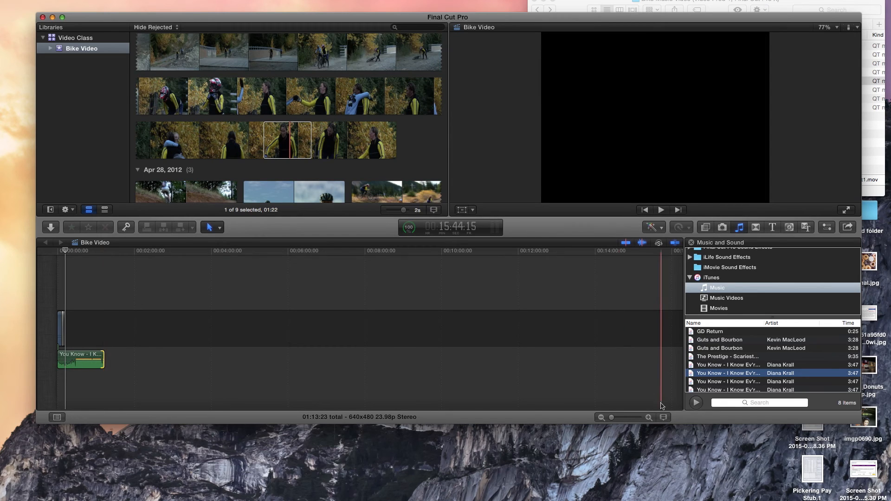
Lower the song's volume to -8 dB in the timeline and play part of it back.
drag(612, 418, 638, 421)
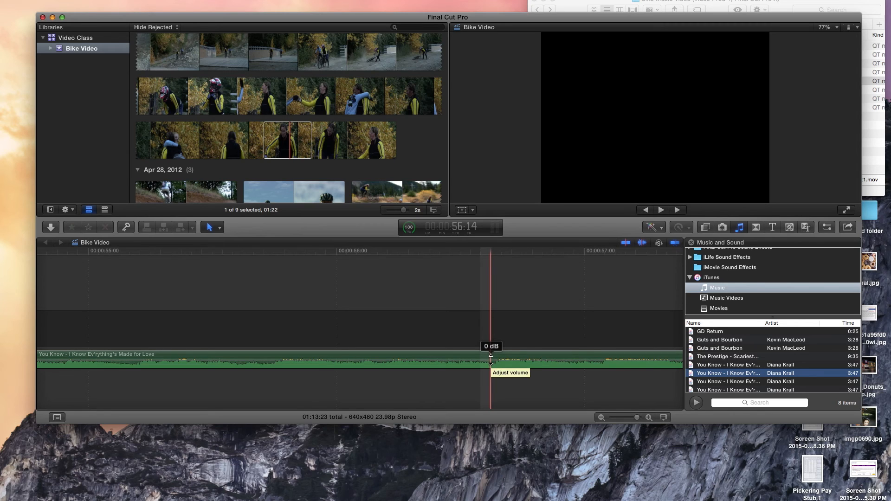
drag(491, 360, 491, 362)
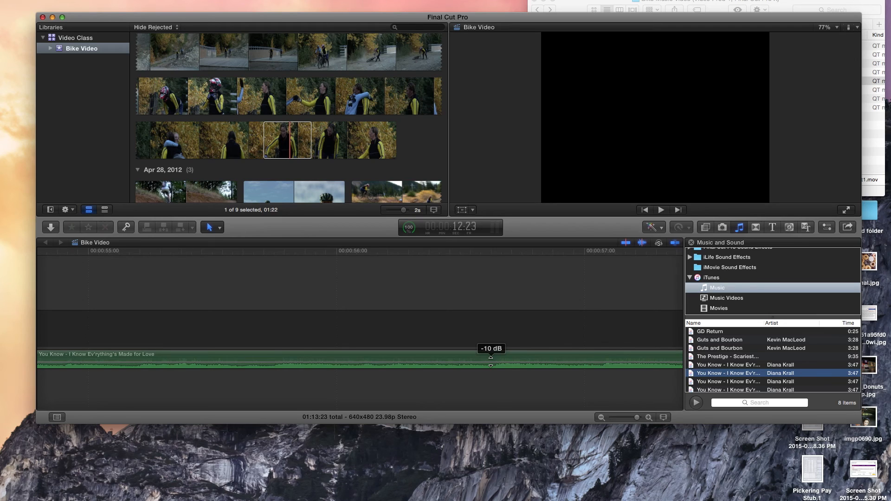
drag(491, 361, 490, 360)
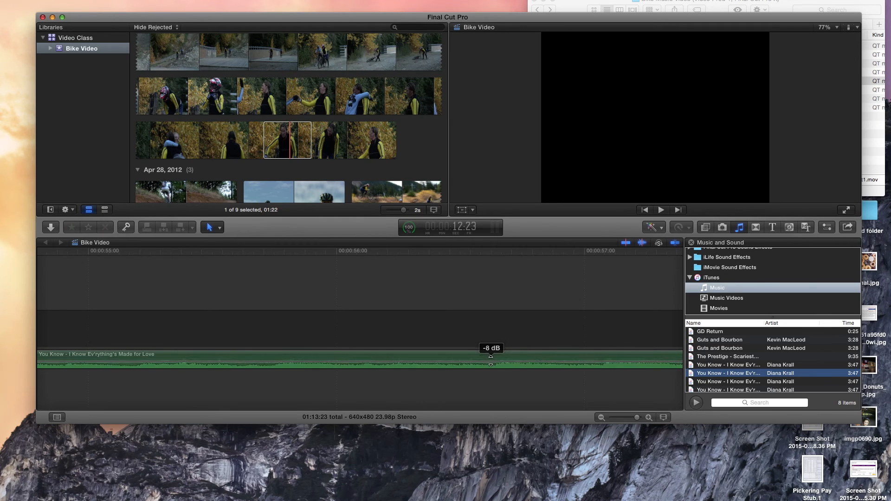
key(space)
key(space)
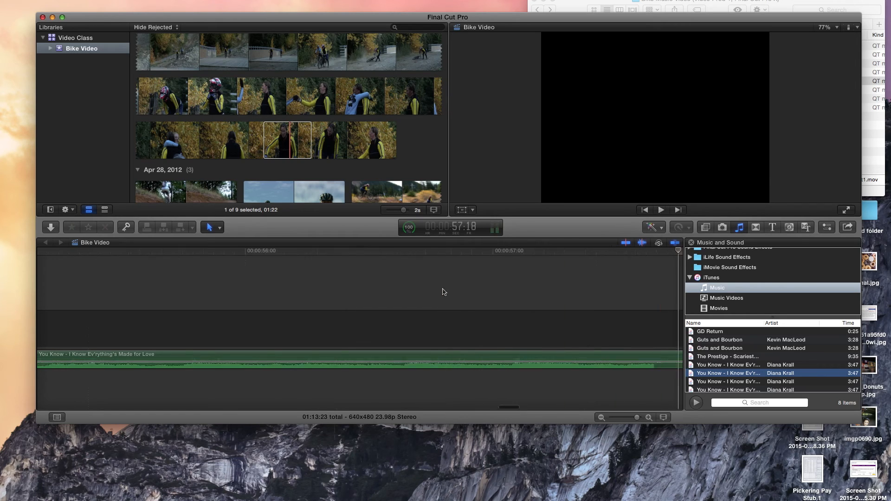
drag(635, 418, 612, 419)
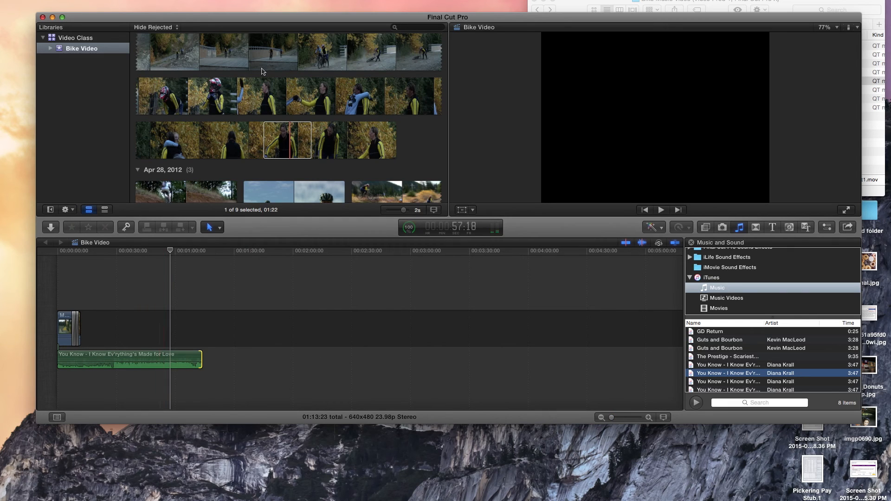
drag(277, 22, 320, 51)
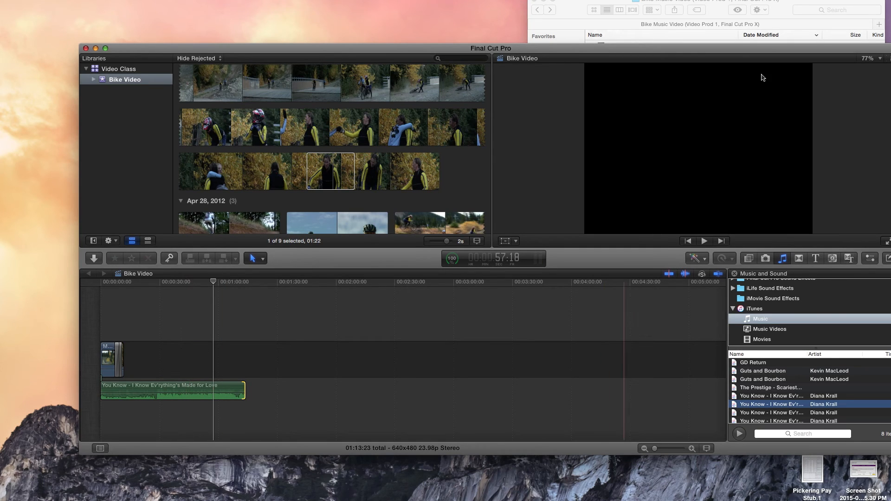
drag(560, 49, 484, 24)
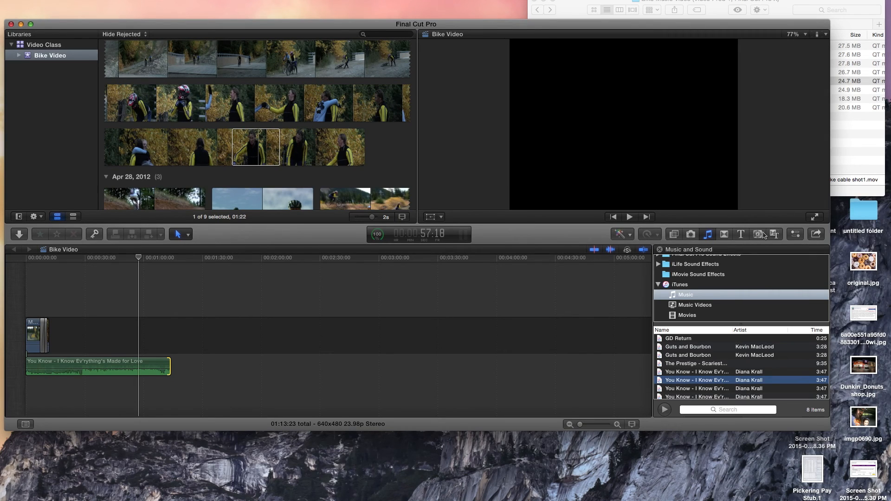
click(629, 235)
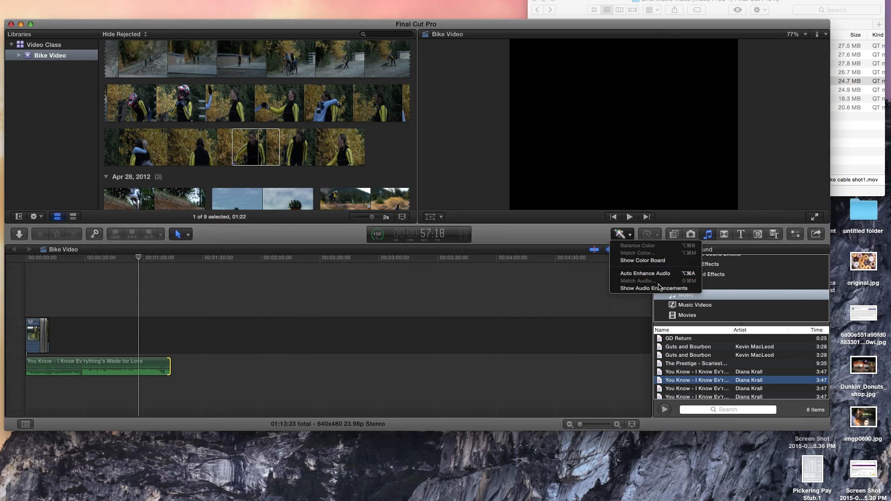
click(625, 237)
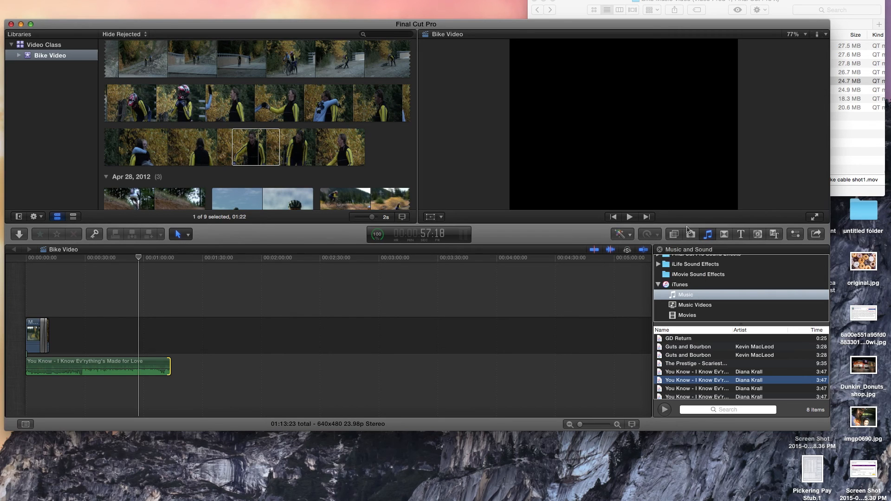
drag(465, 30, 541, 43)
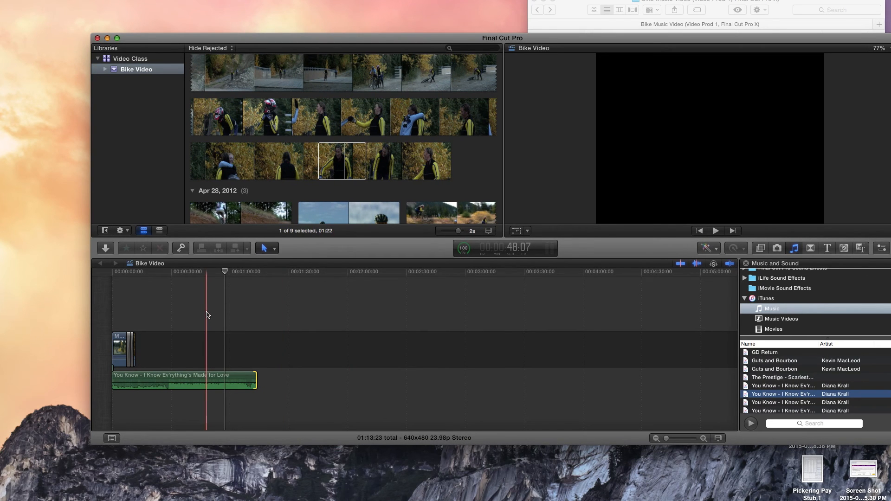
Trim the end of the song to line up with the end of the last video clip, at 11:20.
drag(255, 390, 136, 392)
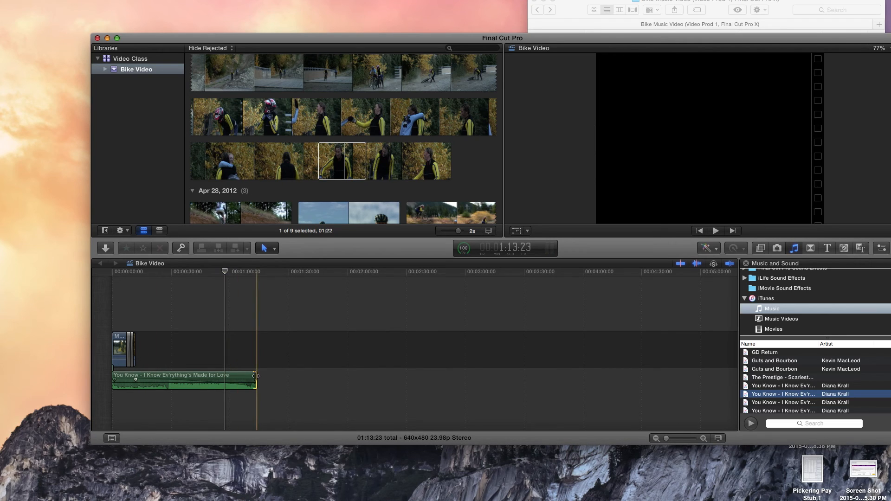
drag(218, 381, 138, 390)
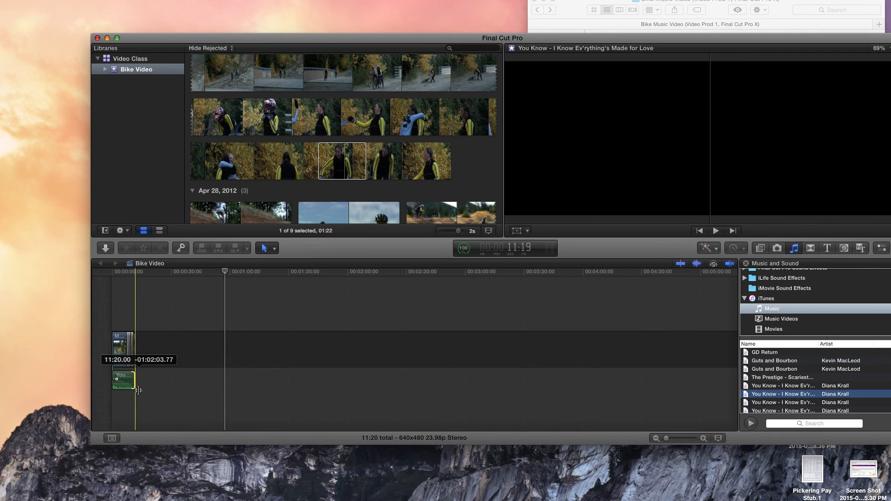
mouse_move(667, 438)
mouse_down()
mouse_move(689, 439)
mouse_move(654, 445)
mouse_up()
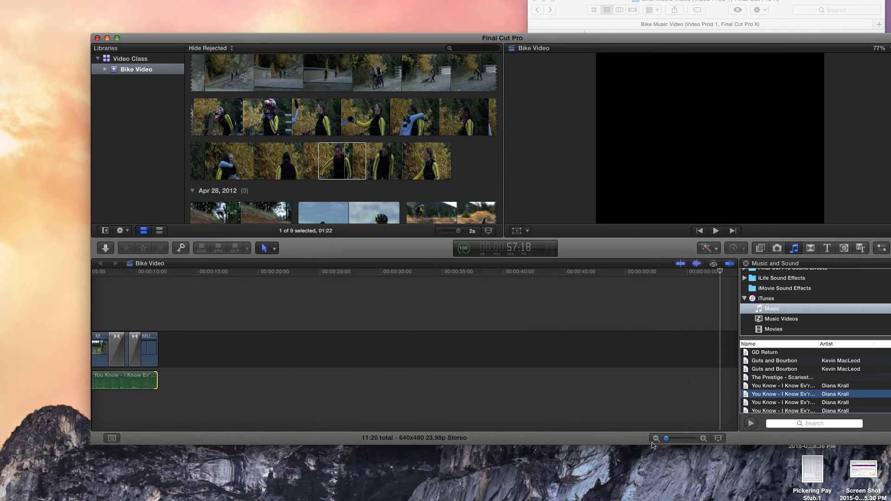
key(space)
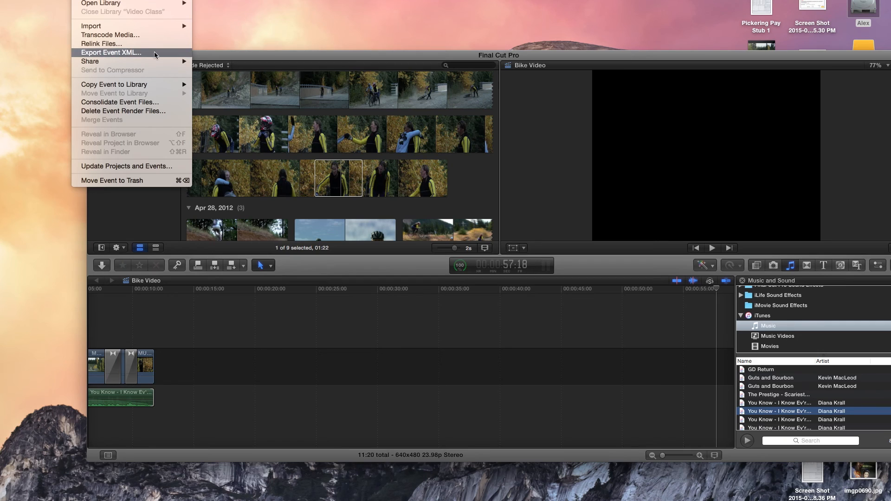
Share the selected video as a master file with the description "Bike Video" and continue to saving it.
mouse_move(154, 61)
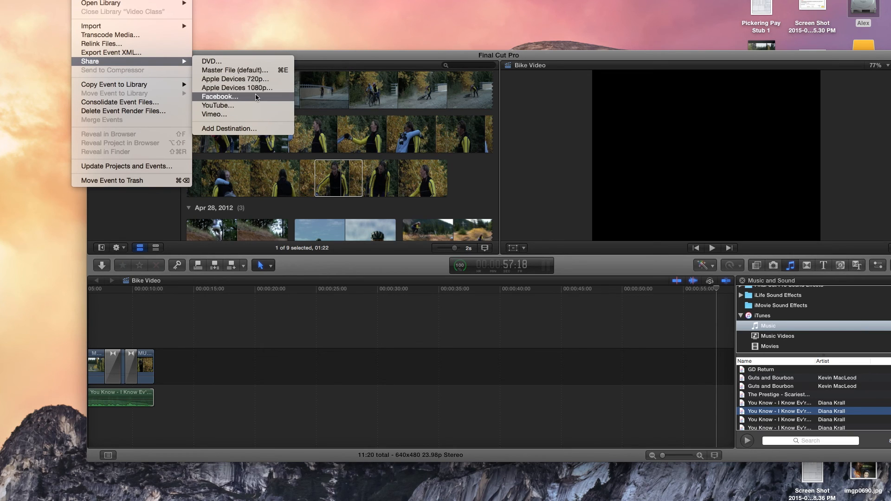
click(246, 70)
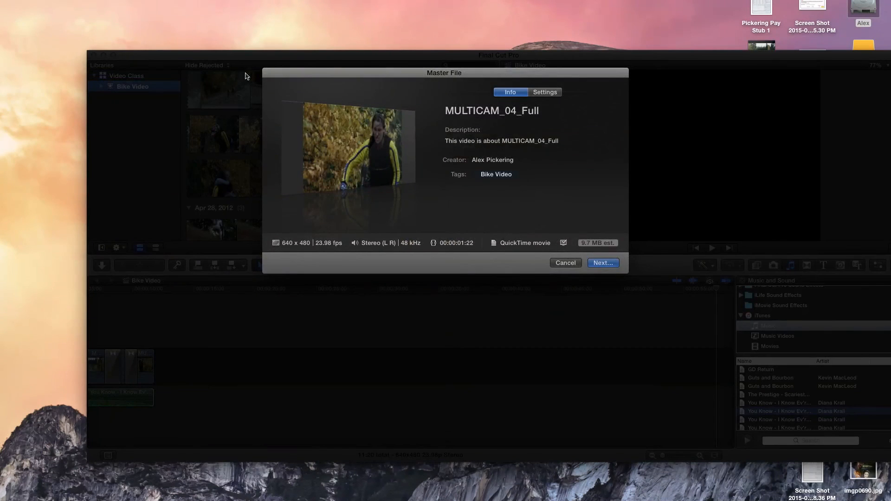
click(521, 142)
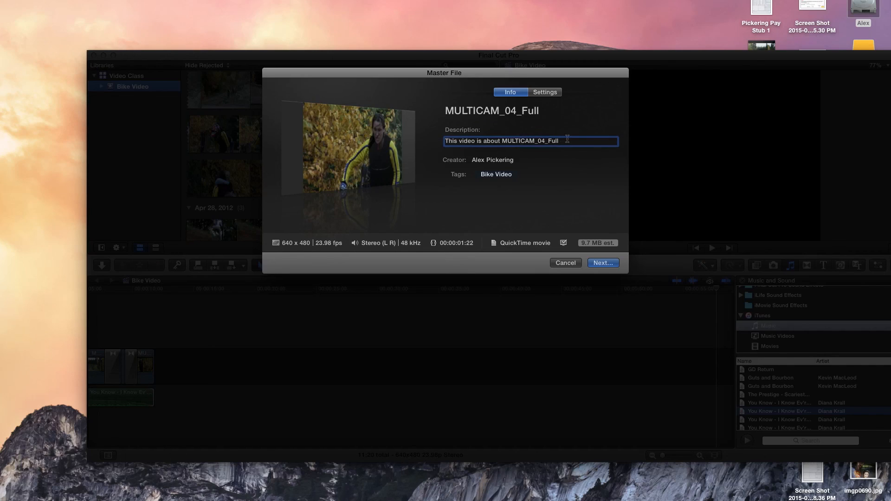
drag(564, 139, 436, 144)
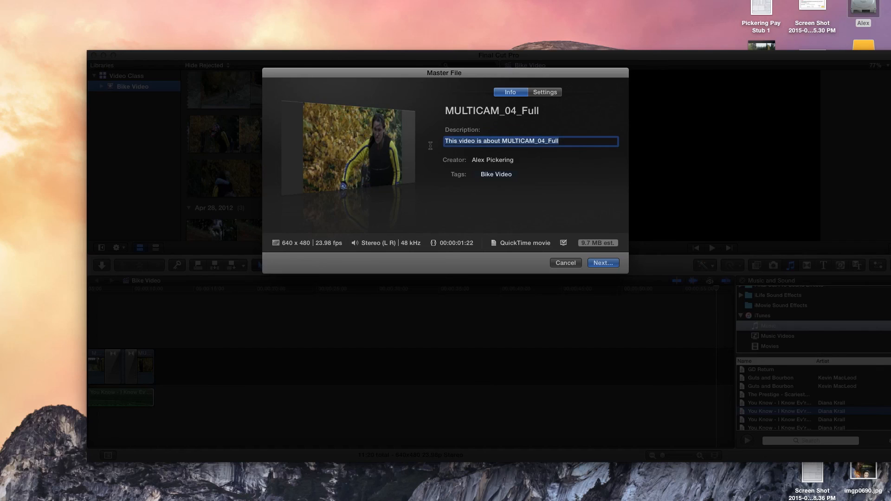
text(Bike Video)
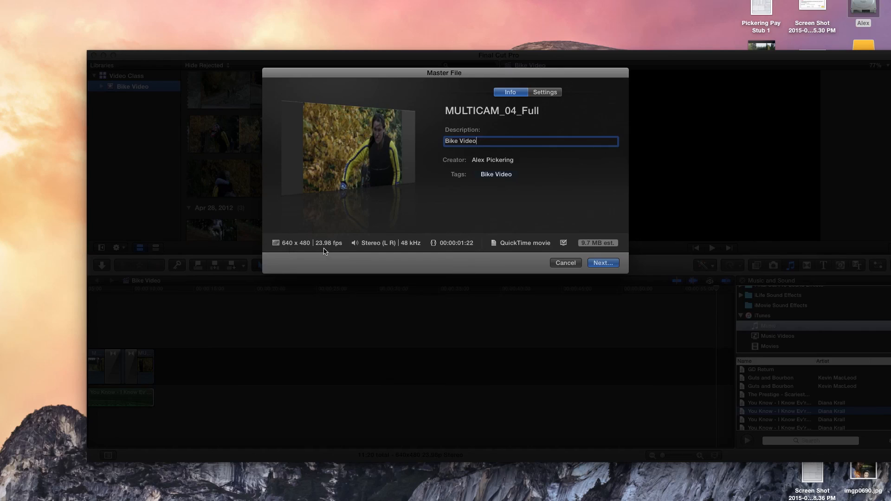
click(603, 263)
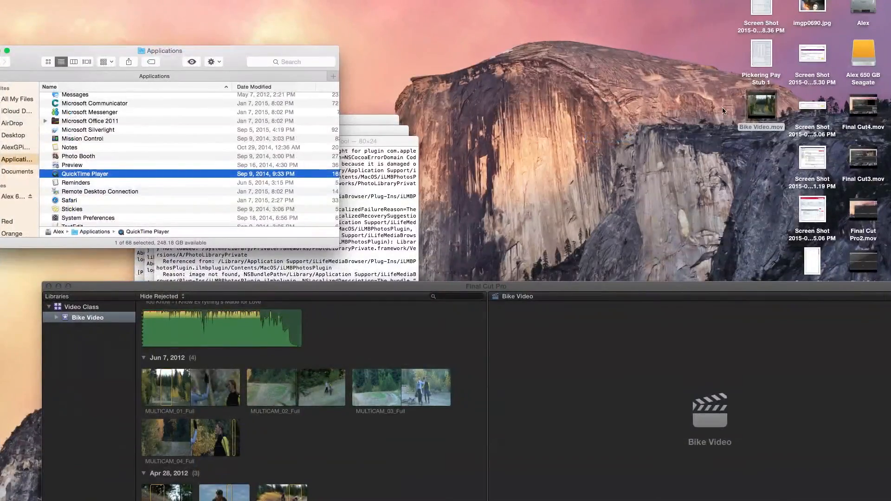
Bring the editor window fully into view on the desktop and quit Final Cut Pro.
drag(765, 119, 525, 105)
drag(613, 286, 676, 36)
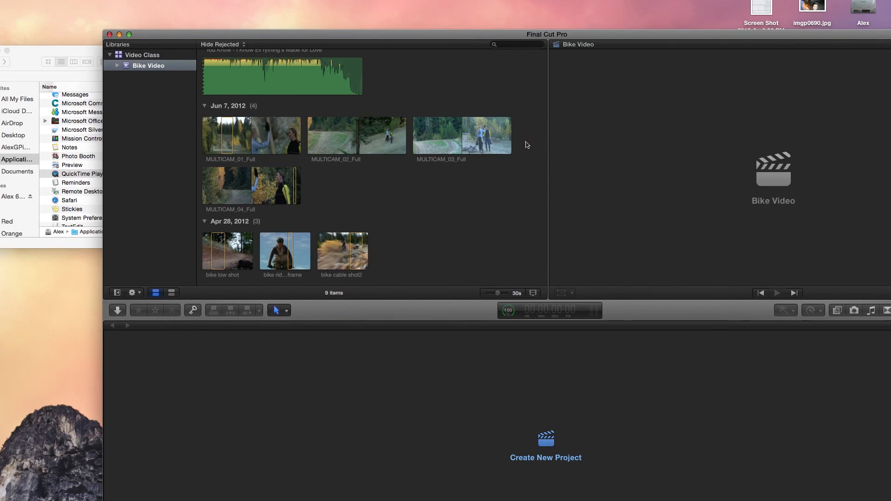
click(45, 0)
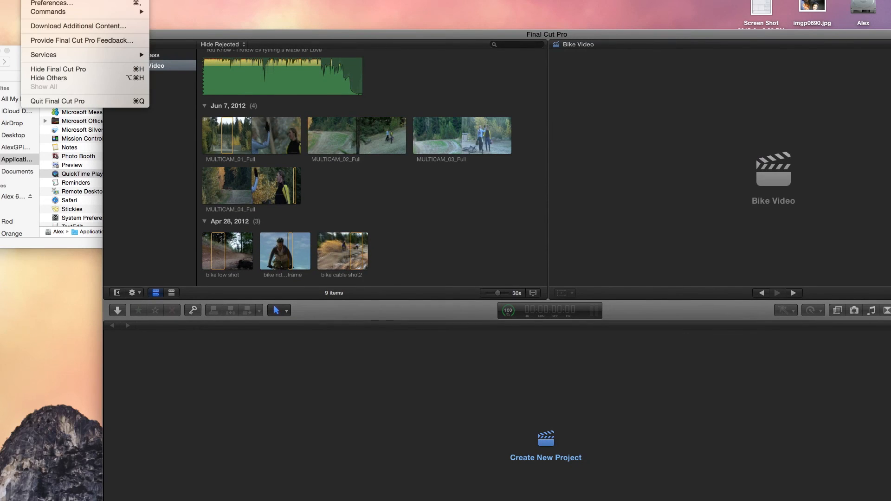
click(90, 99)
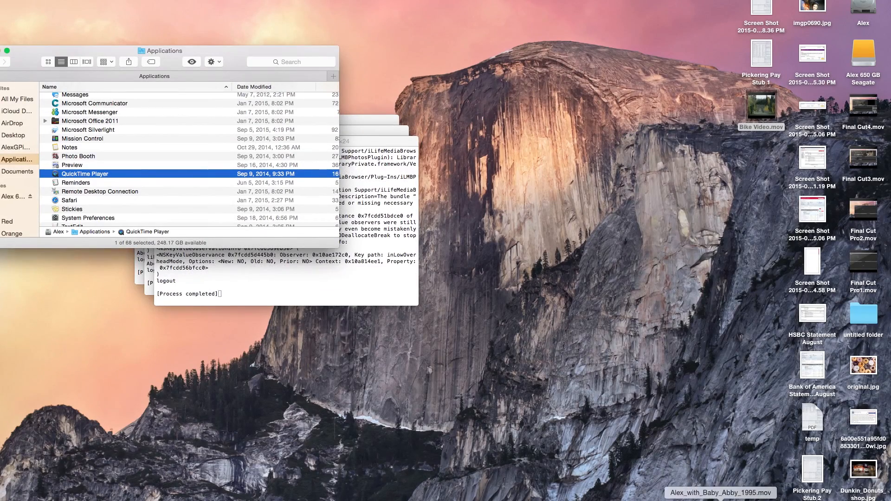
Relaunch Final Cut Pro and minimize the Terminal windows in front of the desktop.
click(648, 500)
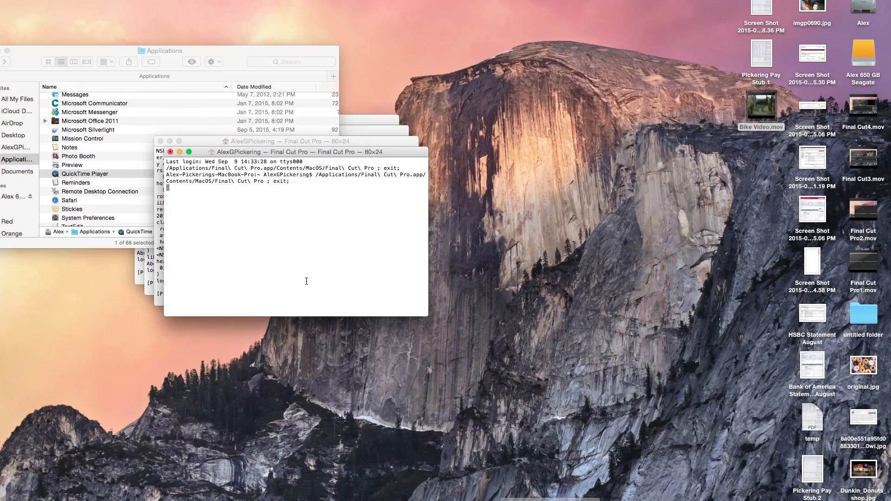
click(180, 152)
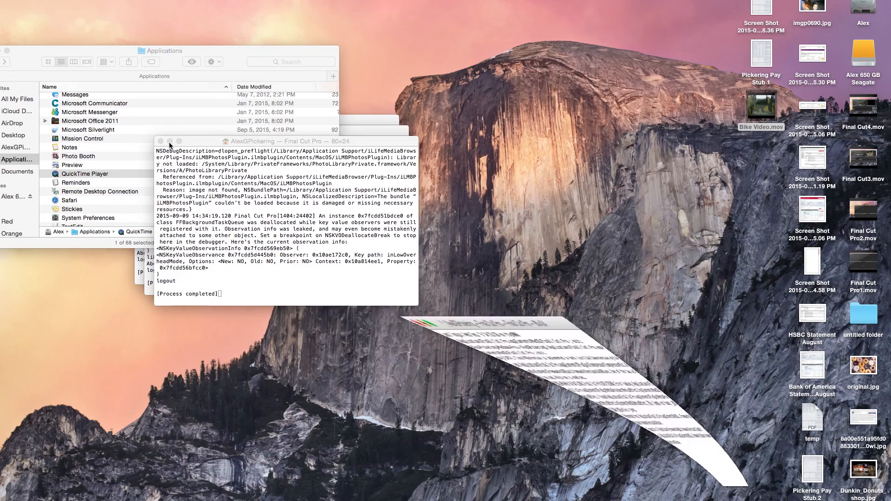
click(170, 141)
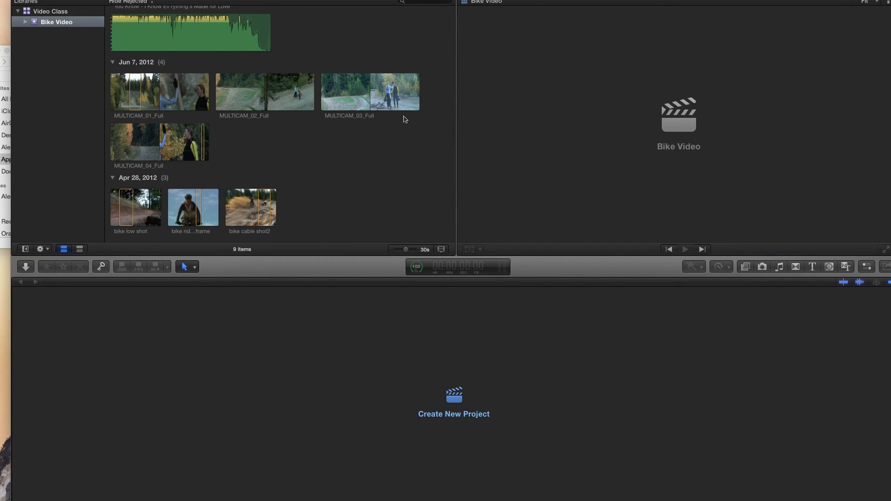
Open the Bike Video project from the Video Class library so that its whole timeline is in view.
scroll(403, 116, up, 2)
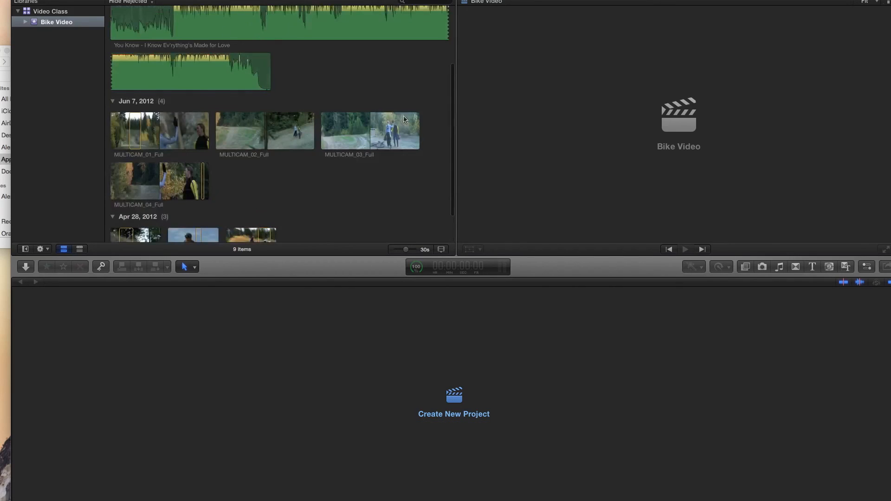
click(50, 12)
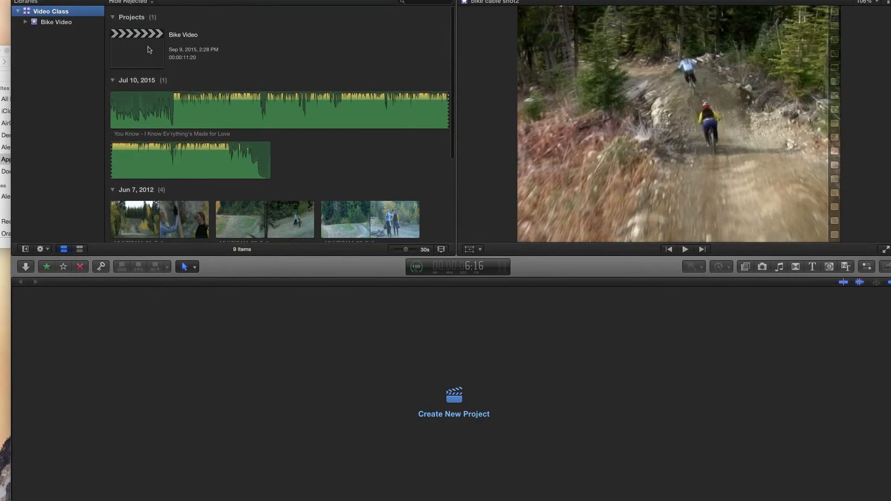
click(136, 56)
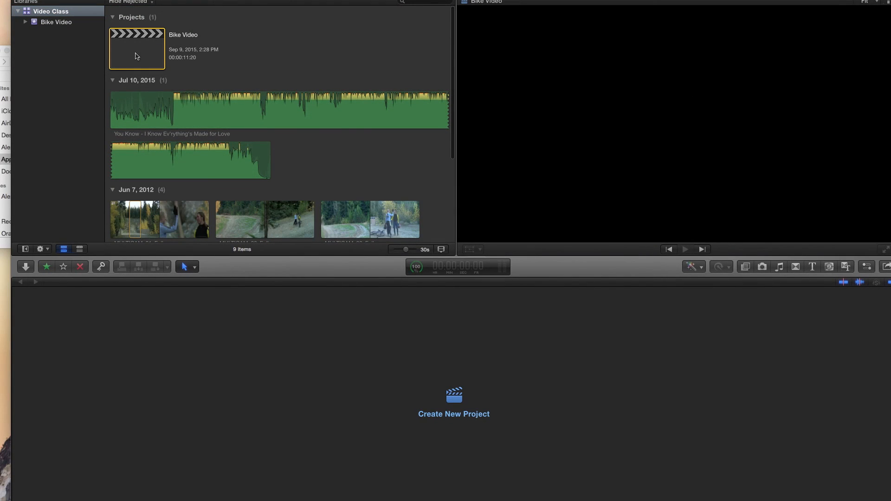
double_click(136, 56)
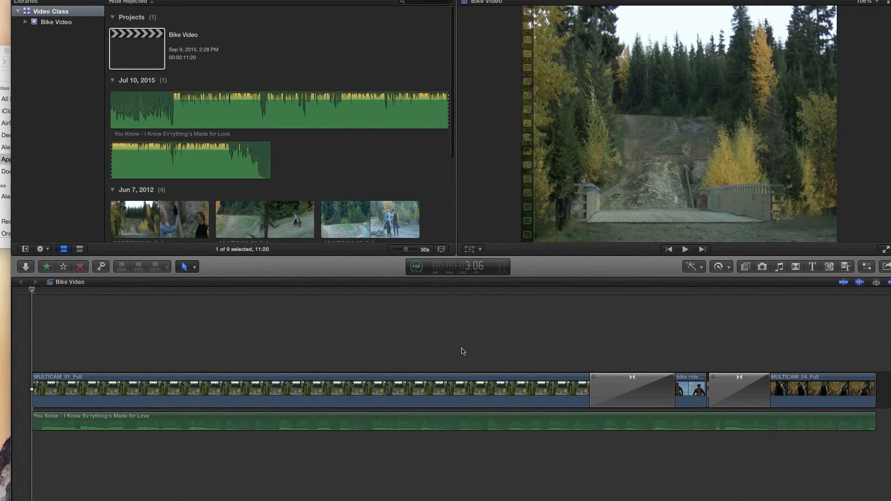
key(super+minus)
key(super+minus)
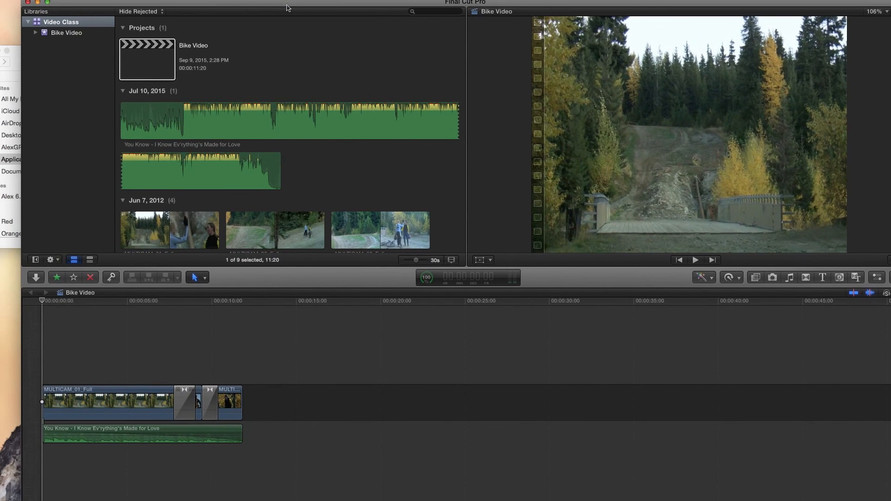
drag(286, 6, 315, 1)
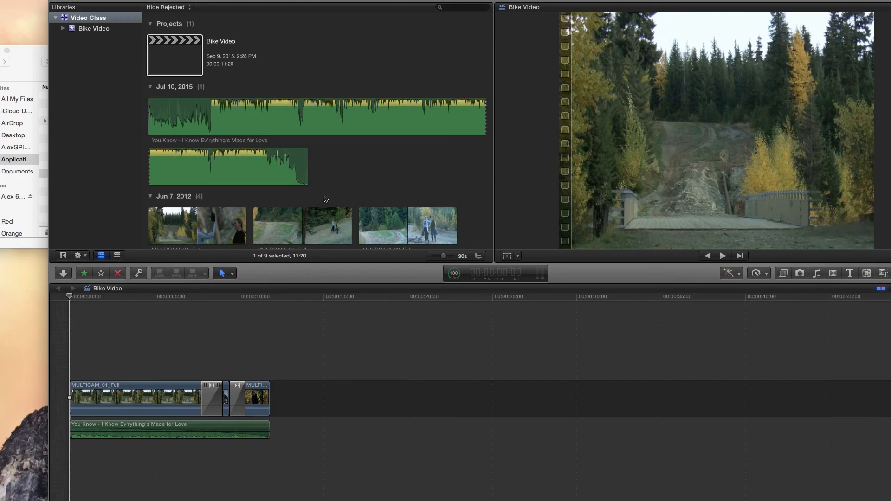
scroll(269, 211, down, 2)
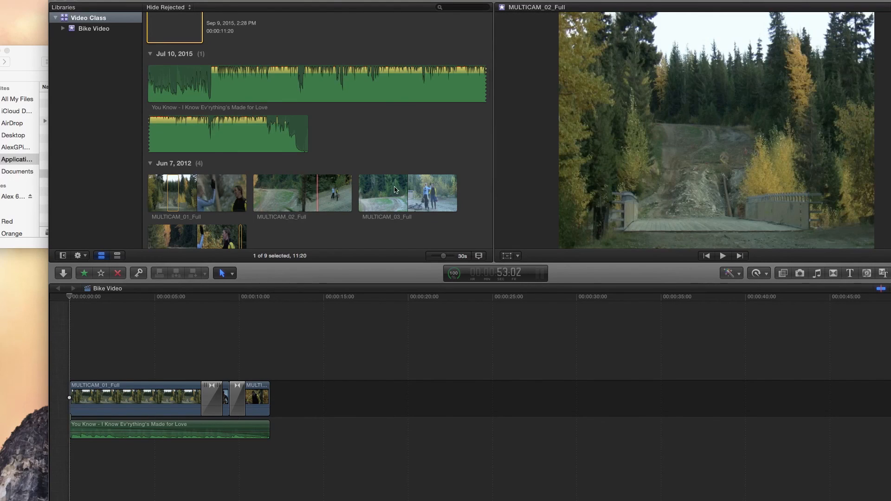
scroll(231, 214, down, 5)
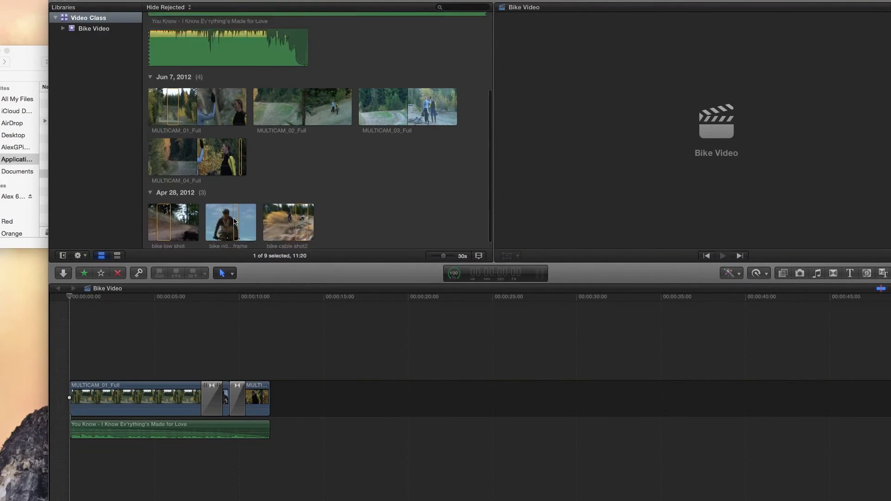